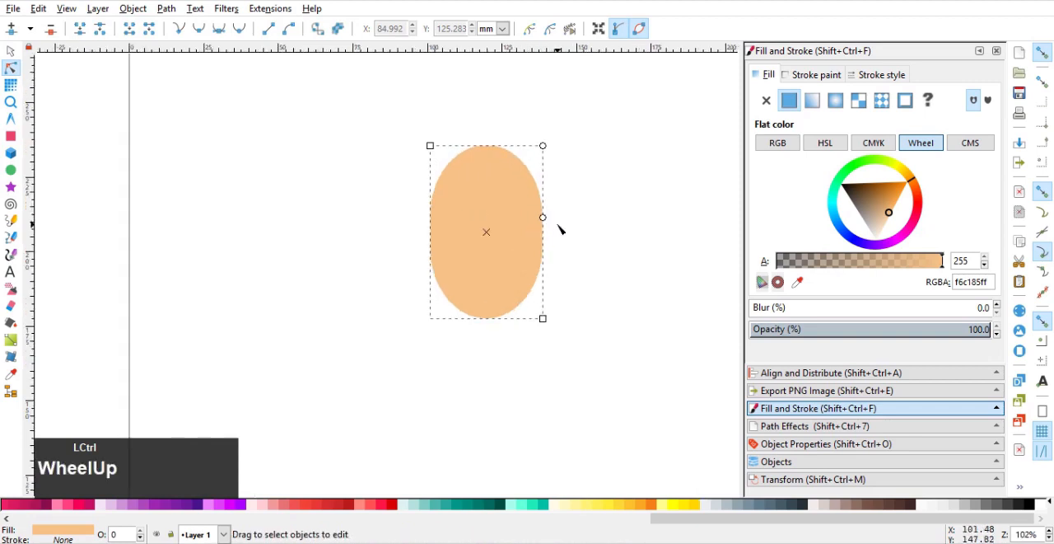
Widen the rounded head rectangle to about 43 mm and round its corners until the ends are fully semicircular.
drag(412, 119, 386, 119)
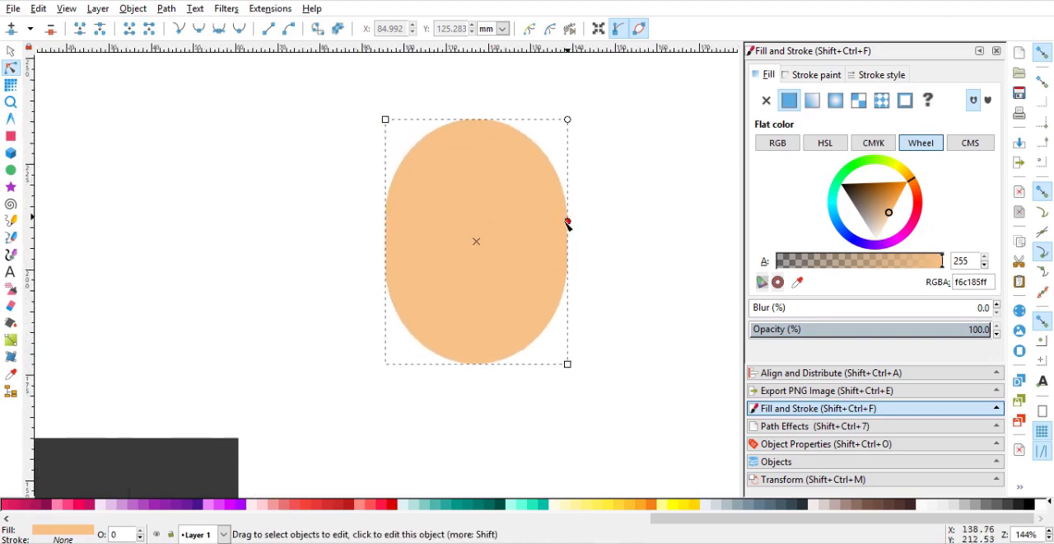
drag(567, 222, 606, 362)
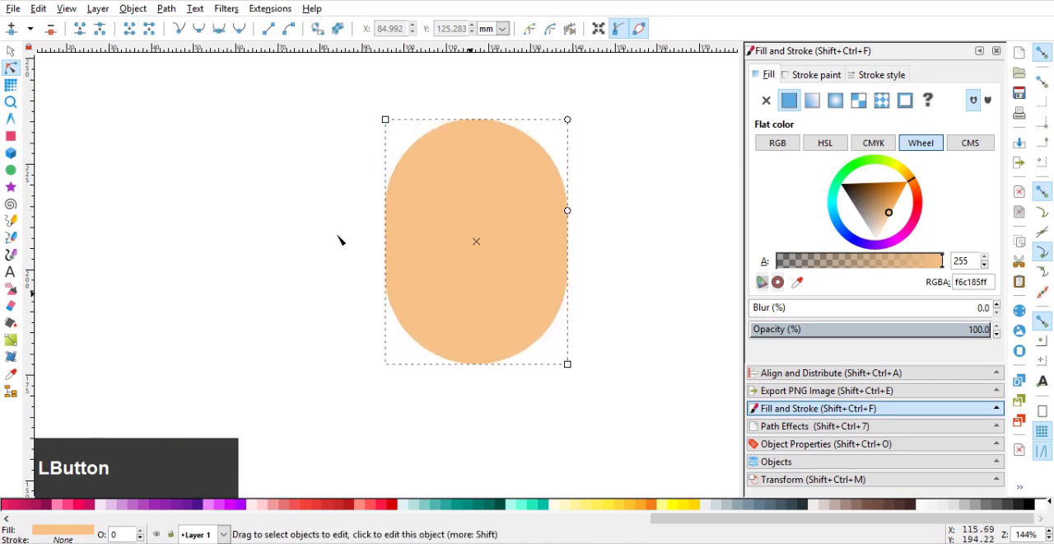
Draw a skin-coloured circle for the ear, scale it down to about 14 mm and place it on the head's left edge.
click(10, 170)
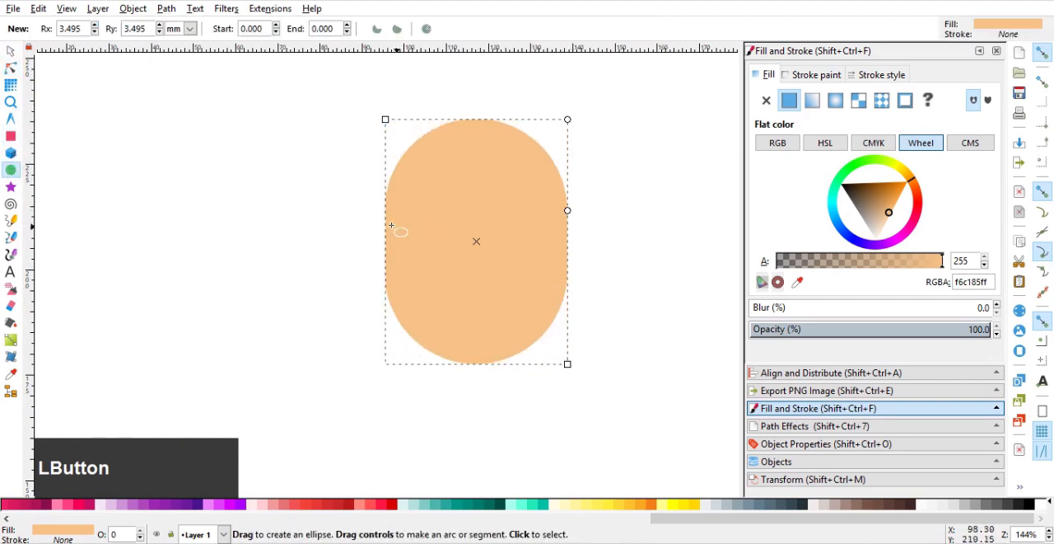
mouse_move(344, 240)
mouse_down()
mouse_move(326, 228)
mouse_move(466, 327)
mouse_move(451, 312)
mouse_up()
click(11, 53)
drag(370, 278, 376, 262)
click(278, 220)
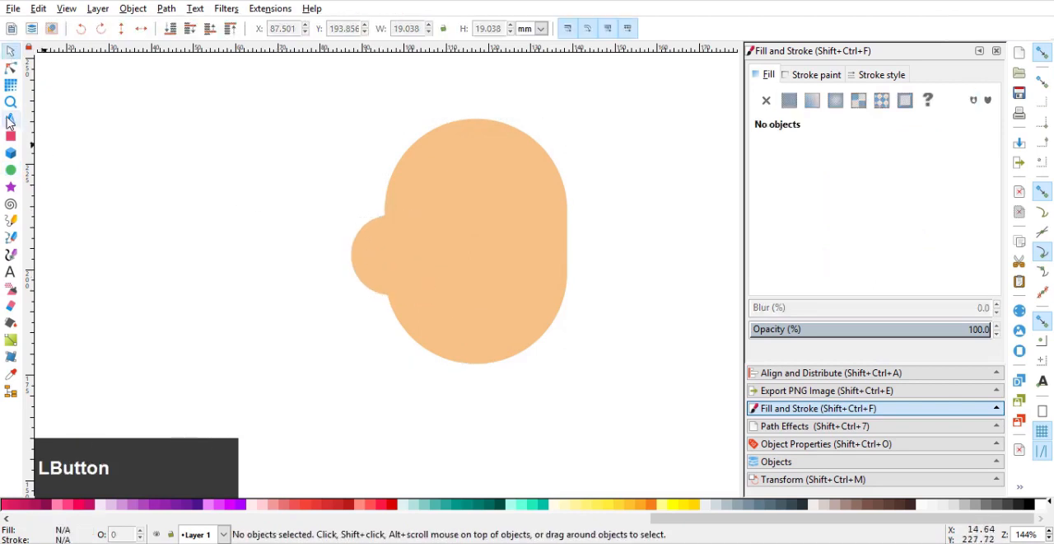
click(376, 249)
drag(430, 215, 377, 242)
click(276, 183)
Draw a circle about 26 mm wide at the head's upper right, fill it with grey 900 and send it behind the head.
click(10, 173)
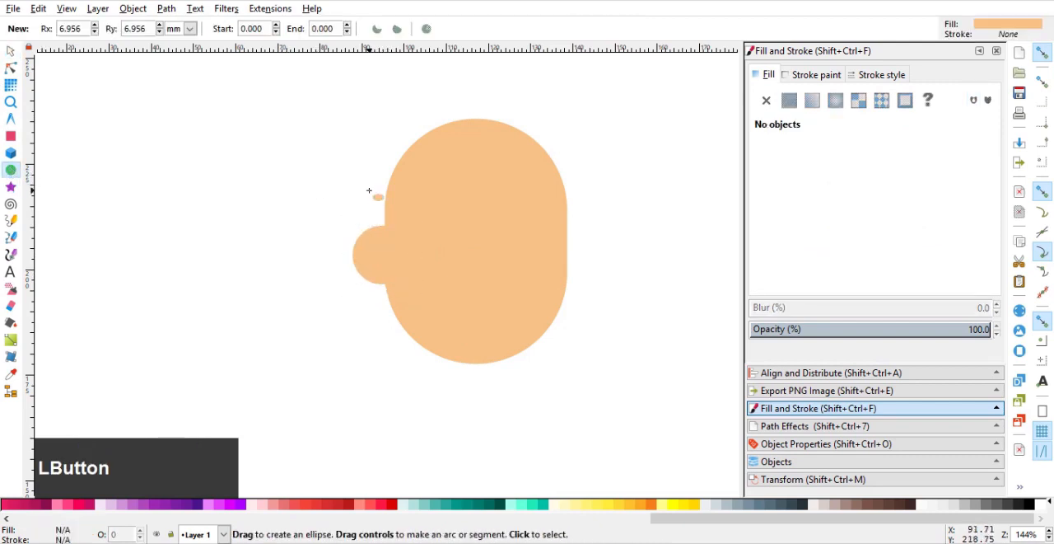
drag(483, 159, 313, 182)
drag(334, 134, 443, 245)
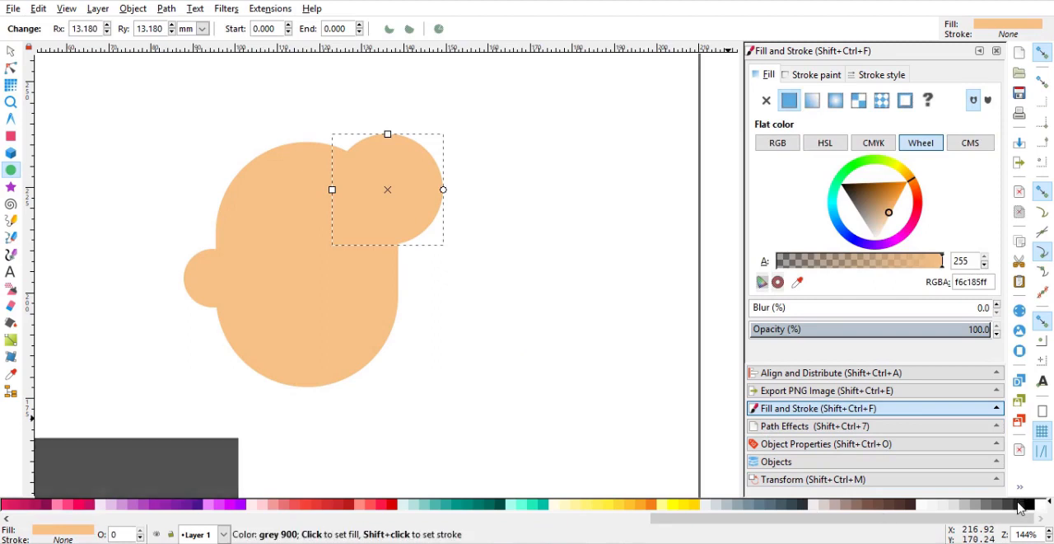
click(980, 507)
drag(404, 216, 527, 241)
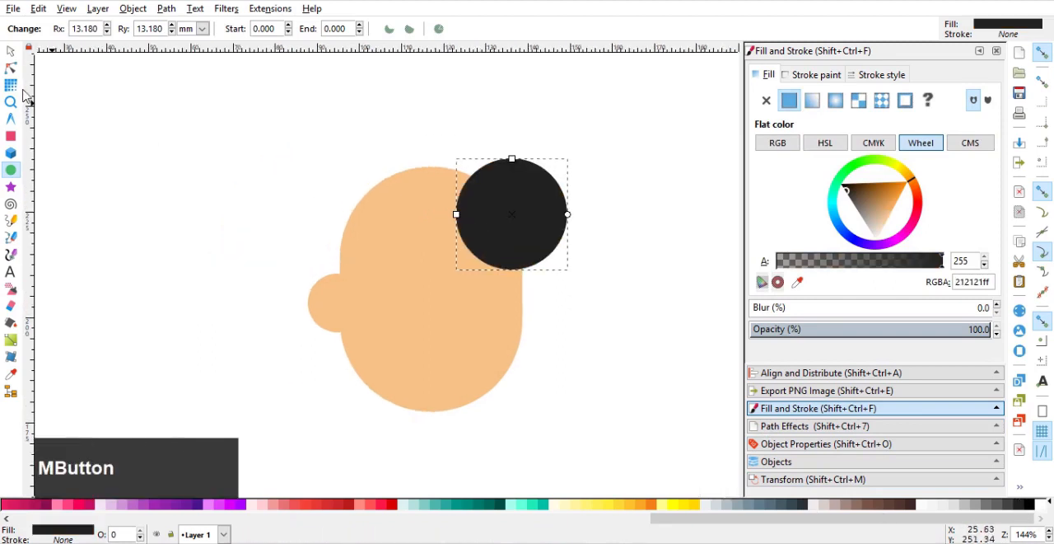
click(11, 53)
key(End)
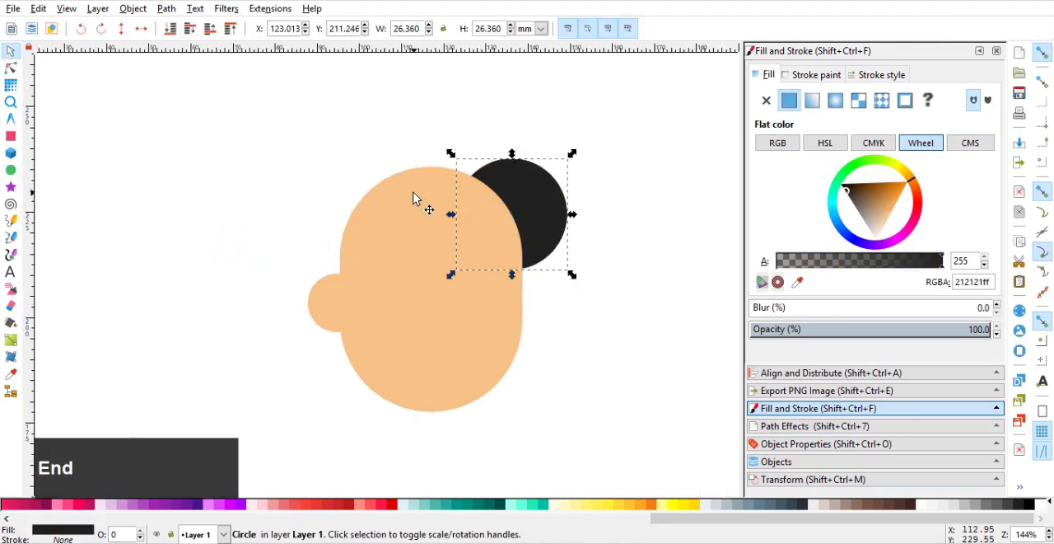
Duplicate the dark hair circle twice along the top of the head, scaling the left copy to about 24.5 mm.
key(ctrl+d)
drag(537, 216, 426, 179)
drag(478, 114, 478, 123)
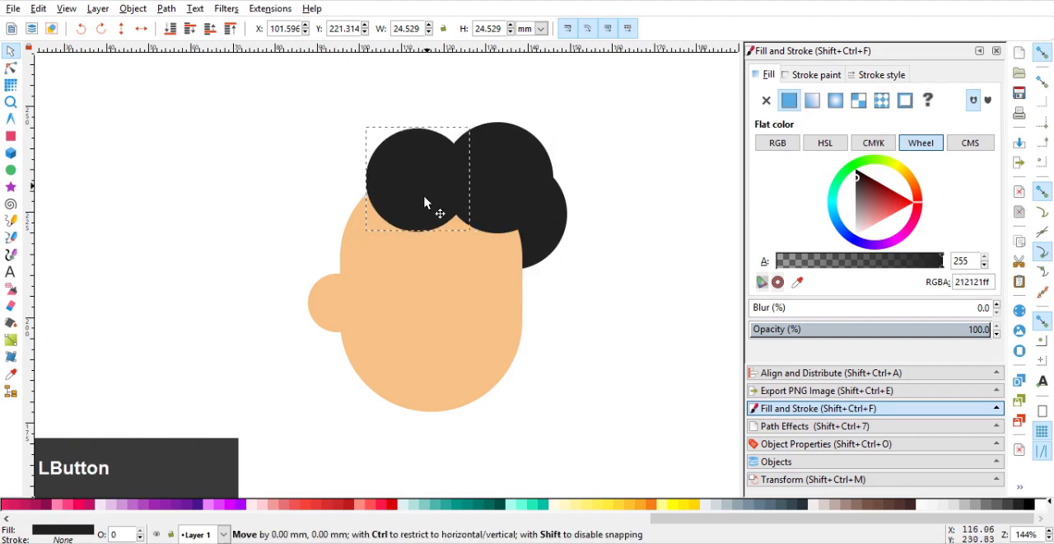
drag(428, 205, 434, 196)
Enlarge the ear circle slightly.
click(341, 299)
mouse_move(370, 274)
mouse_down()
mouse_move(396, 255)
mouse_move(377, 266)
mouse_up()
Duplicate the left hair circle, move the copy down over the ear and lower it behind the ear.
click(423, 179)
key(ctrl+d)
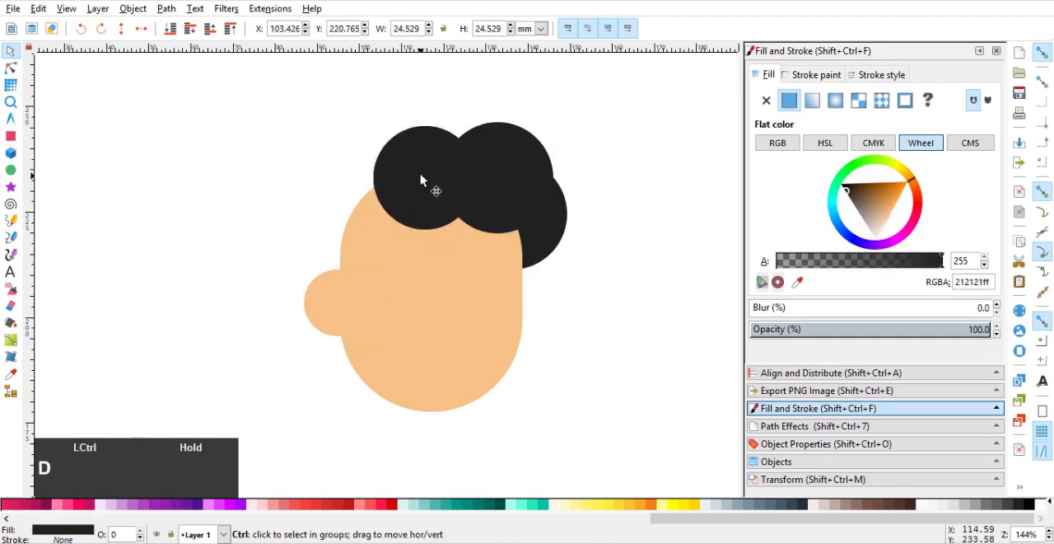
drag(423, 178, 336, 265)
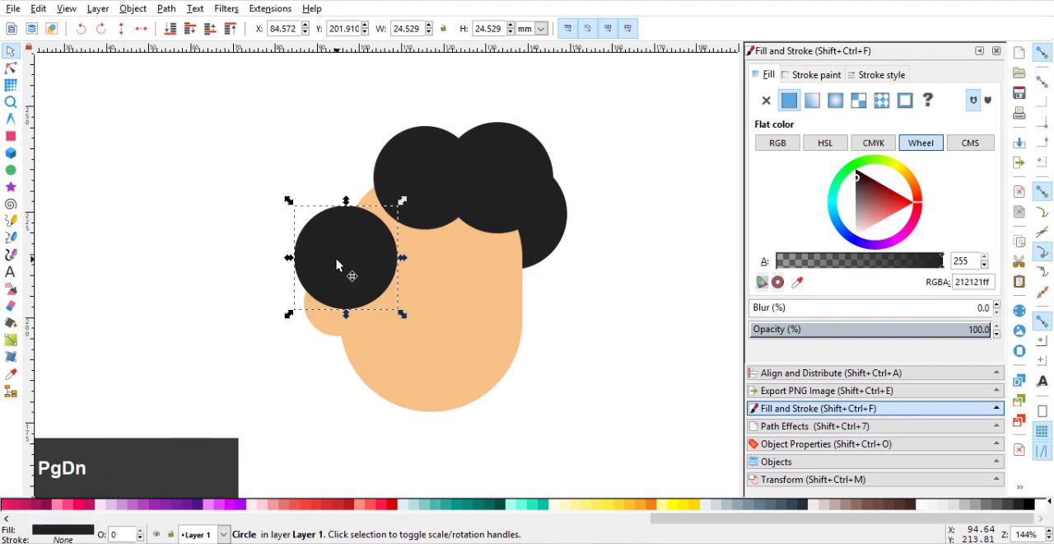
key(Page_Down)
Place a hair circle copy about 21.6 mm wide at the head's upper left and shrink the circle behind the ear to about 22 mm.
drag(322, 259, 409, 143)
key(ctrl+d)
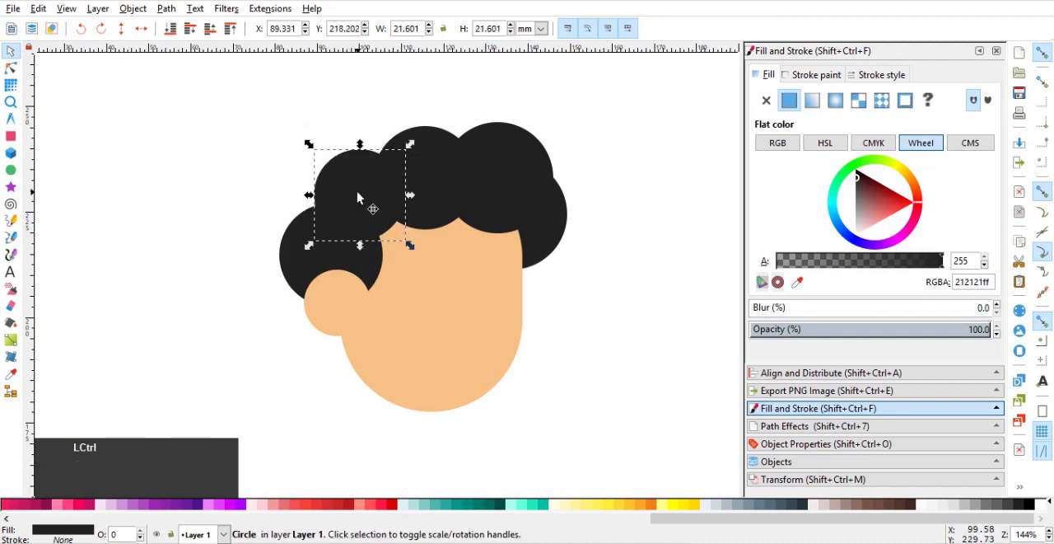
drag(365, 207, 331, 198)
ctrl+click(344, 240)
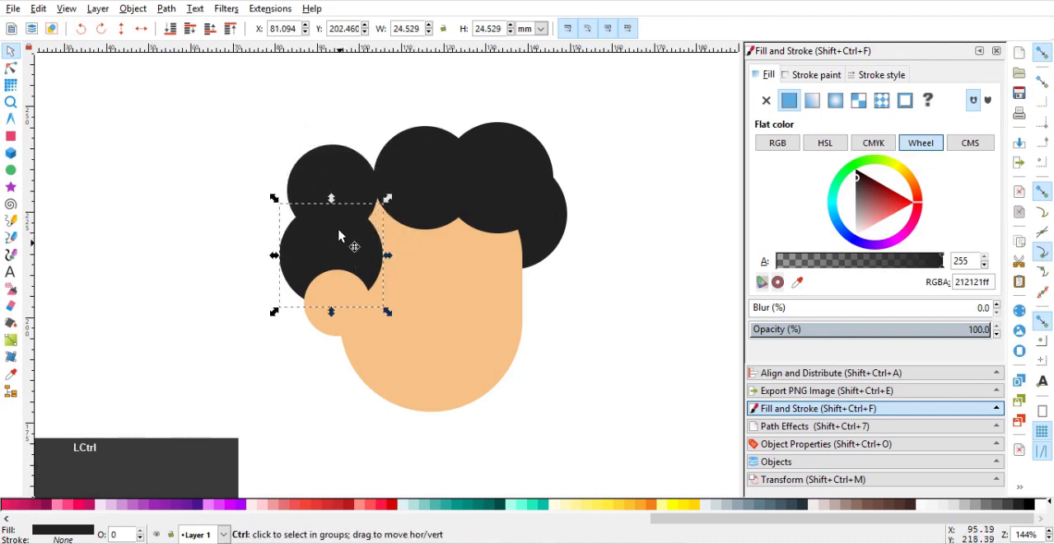
ctrl+click(346, 250)
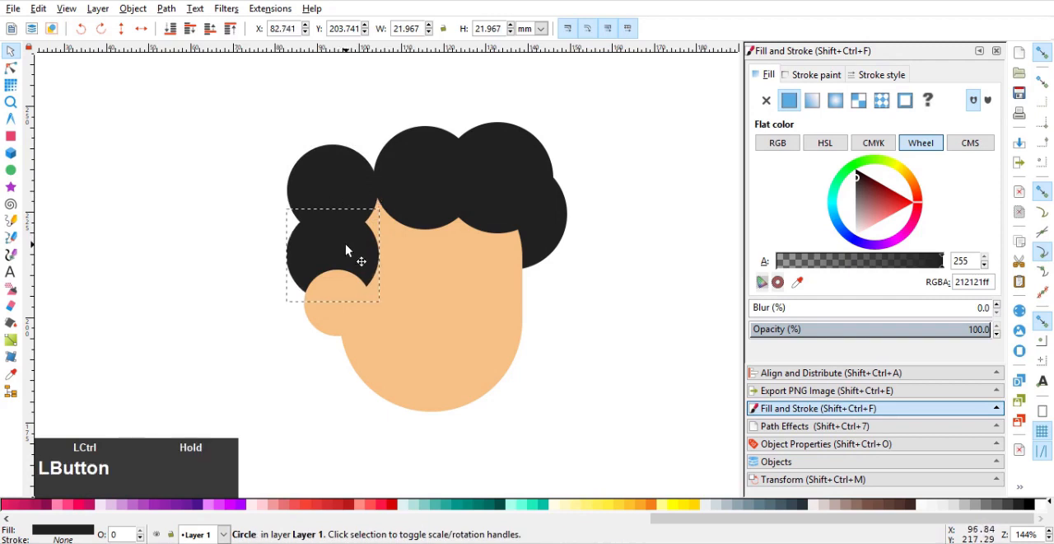
Duplicate the upper-left hair circle into the gap in the hair, enlarge the copy and adjust both circles so the curls overlap.
click(334, 192)
click(336, 188)
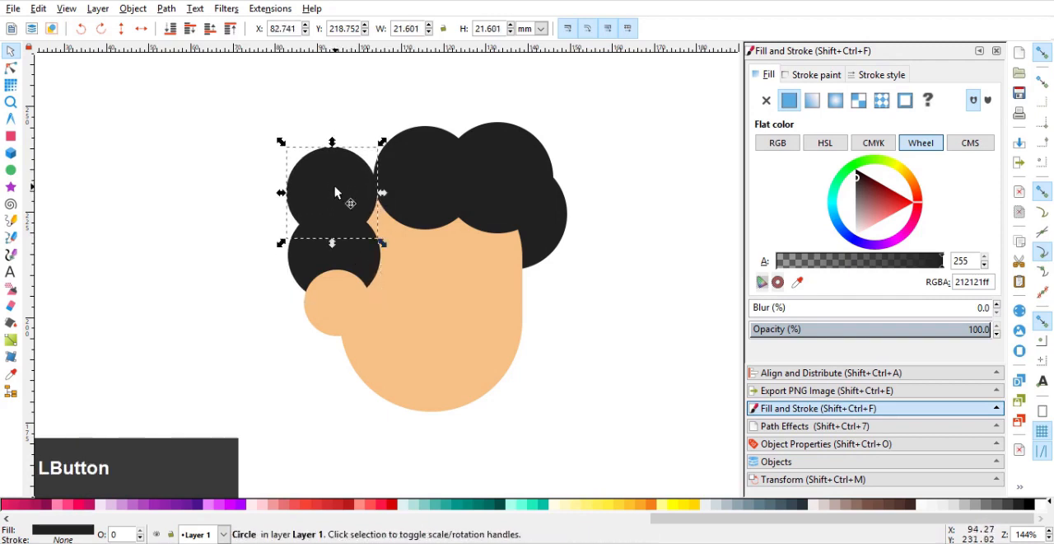
drag(346, 200, 387, 198)
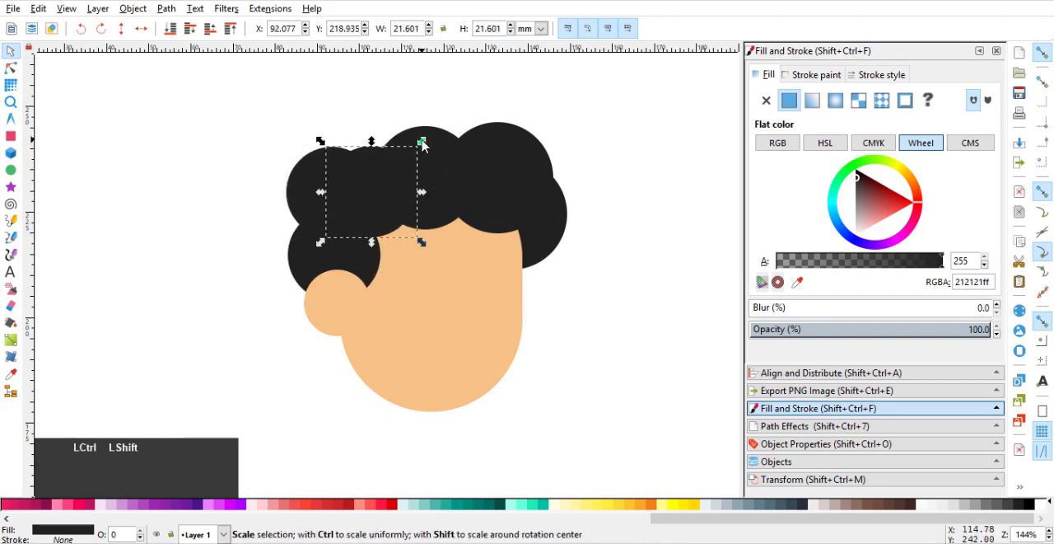
drag(423, 141, 437, 130)
mouse_move(394, 203)
mouse_down()
mouse_move(387, 196)
mouse_move(383, 209)
mouse_up()
click(307, 187)
mouse_move(309, 187)
mouse_down()
mouse_move(307, 200)
mouse_move(324, 189)
mouse_move(315, 186)
mouse_up()
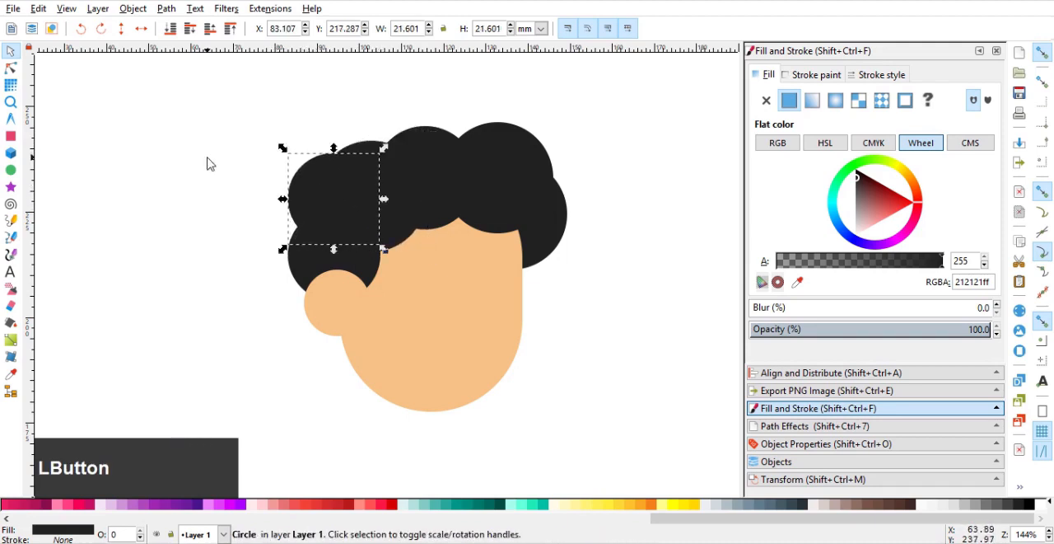
click(208, 157)
Draw a circle about 15.7 mm wide for the eyeglass lens in the middle of the face.
mouse_move(389, 231)
mouse_down()
mouse_move(381, 176)
mouse_move(498, 282)
mouse_up()
click(10, 170)
scroll(424, 243, up, 1)
click(10, 52)
drag(423, 219, 400, 220)
Give the lens circle a flat-colour stroke, remove its fill and set the stroke width to 2 mm.
click(815, 75)
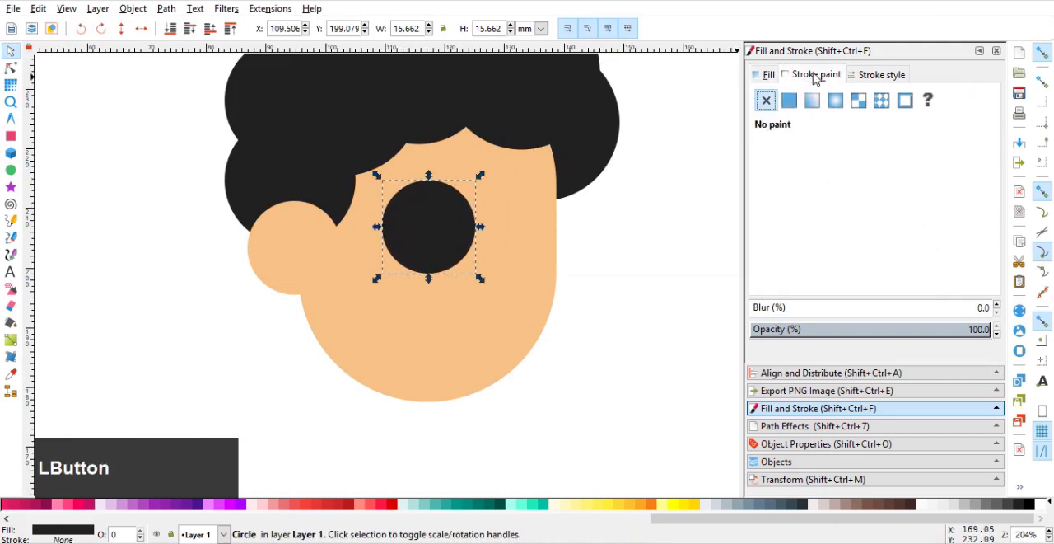
click(768, 75)
click(766, 100)
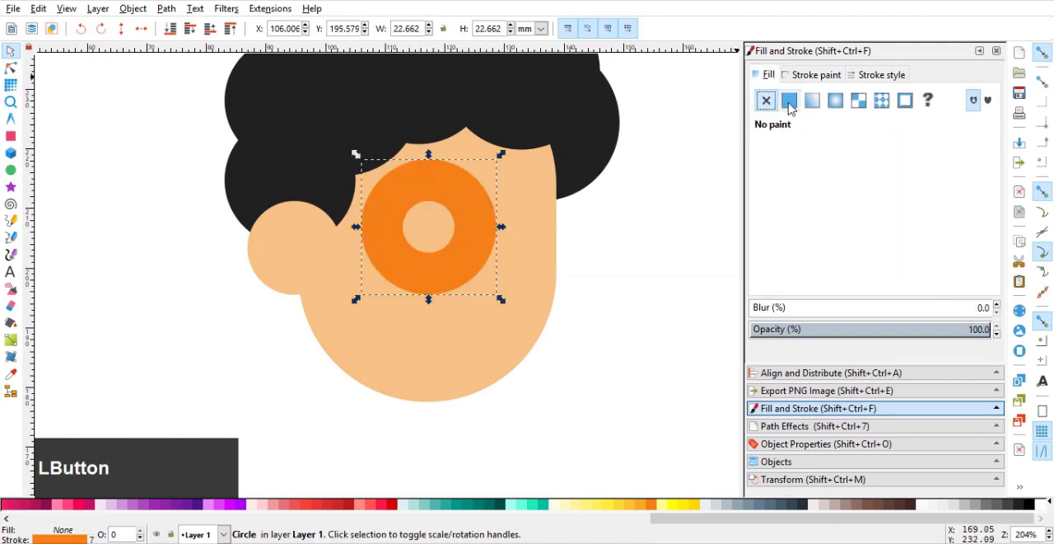
click(811, 76)
click(878, 75)
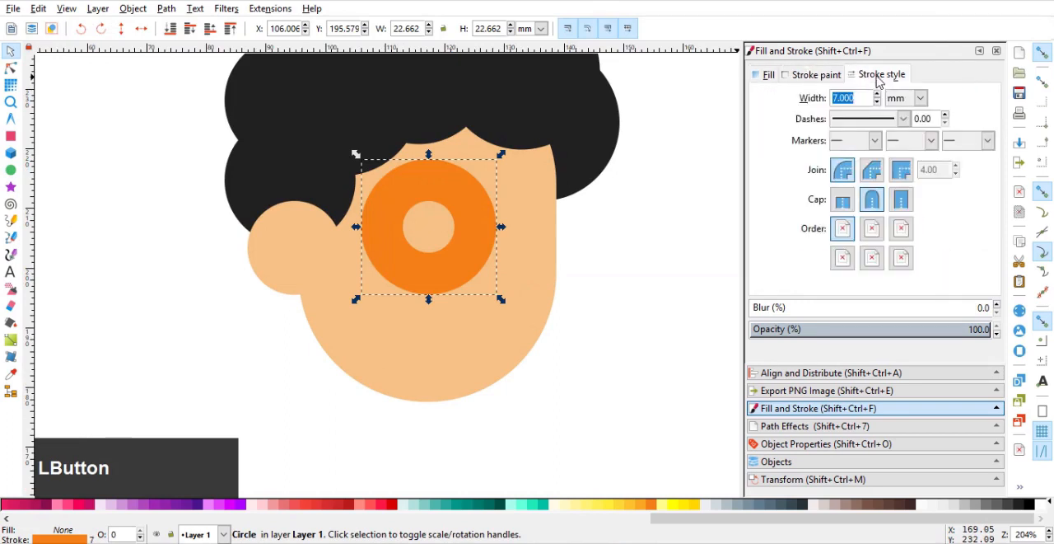
key(Return)
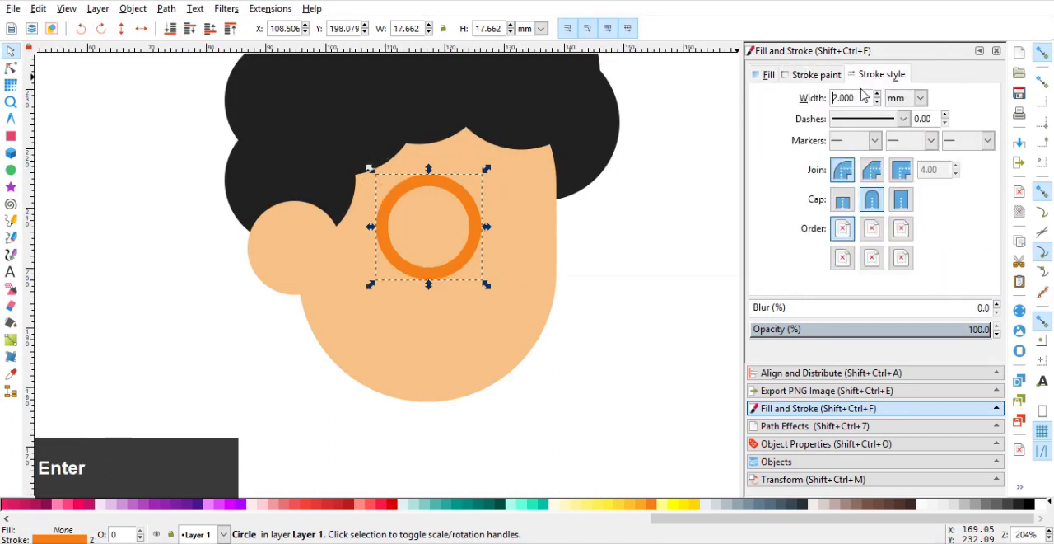
Colour the lens circle's stroke grey 900 and its fill grey 50.
click(817, 77)
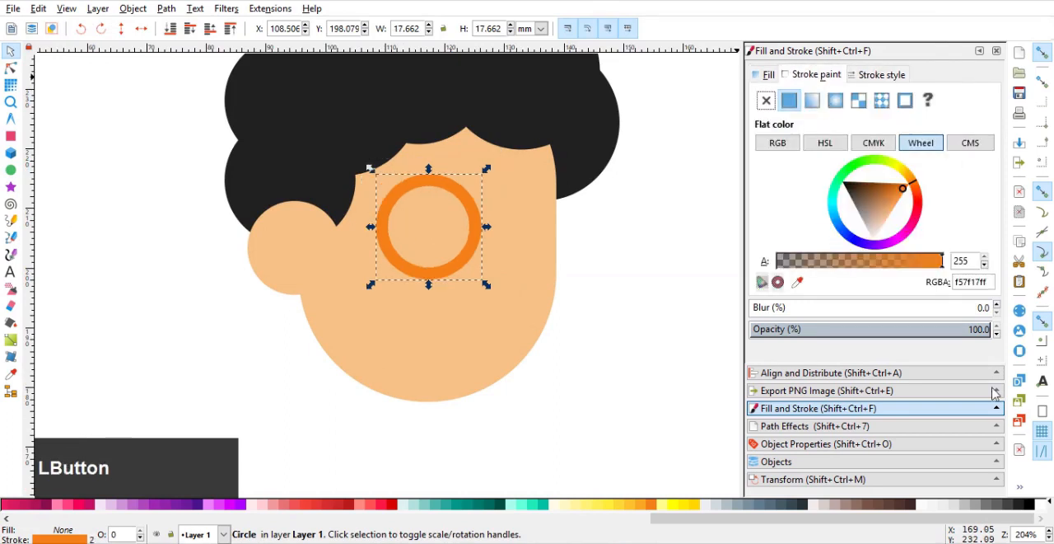
click(1019, 505)
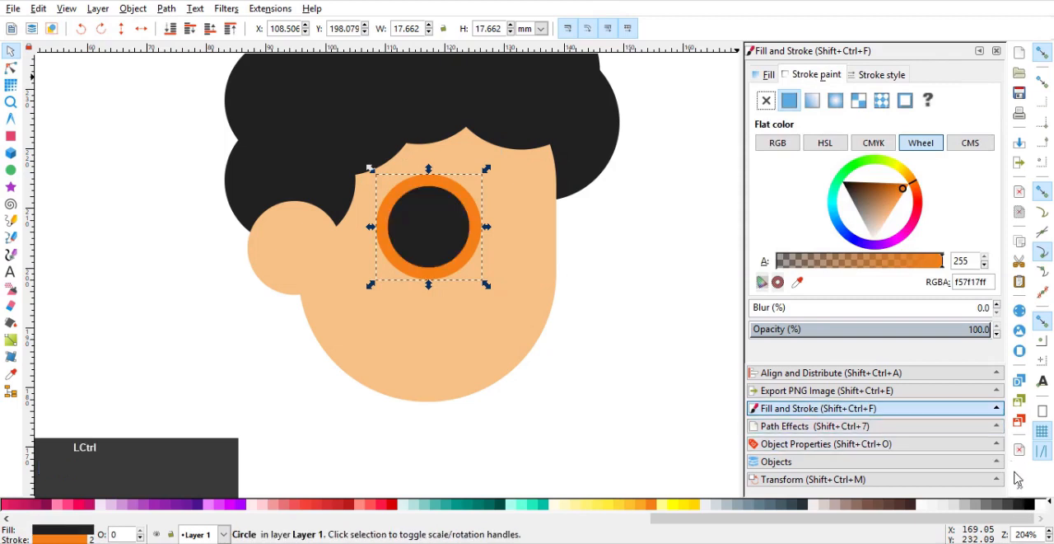
key(ctrl+z)
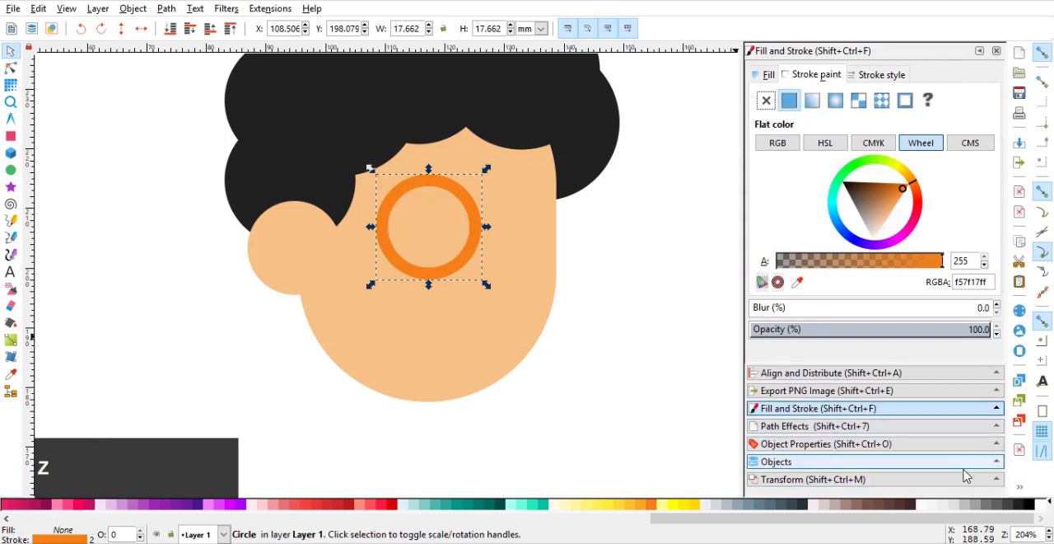
shift+click(1021, 505)
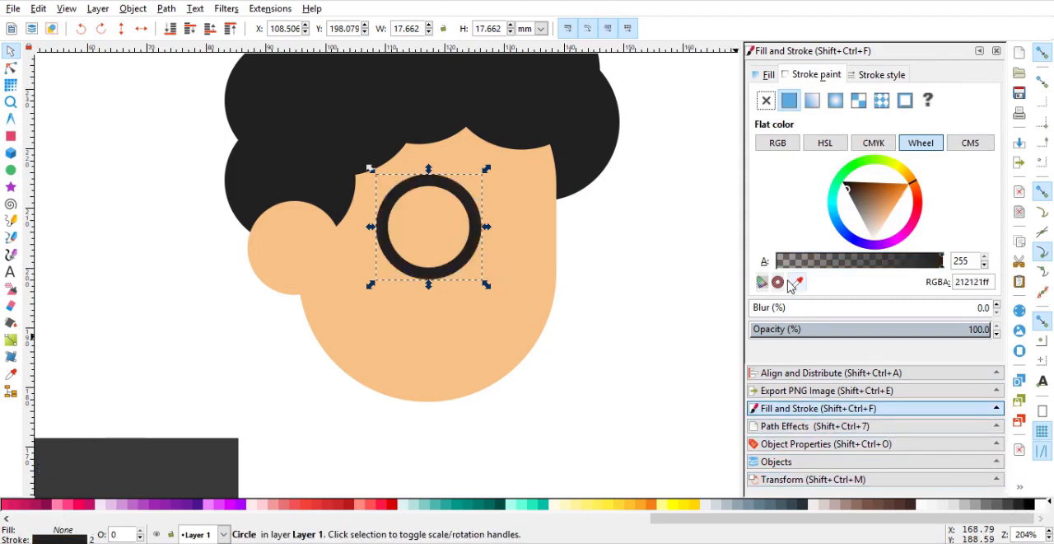
click(921, 503)
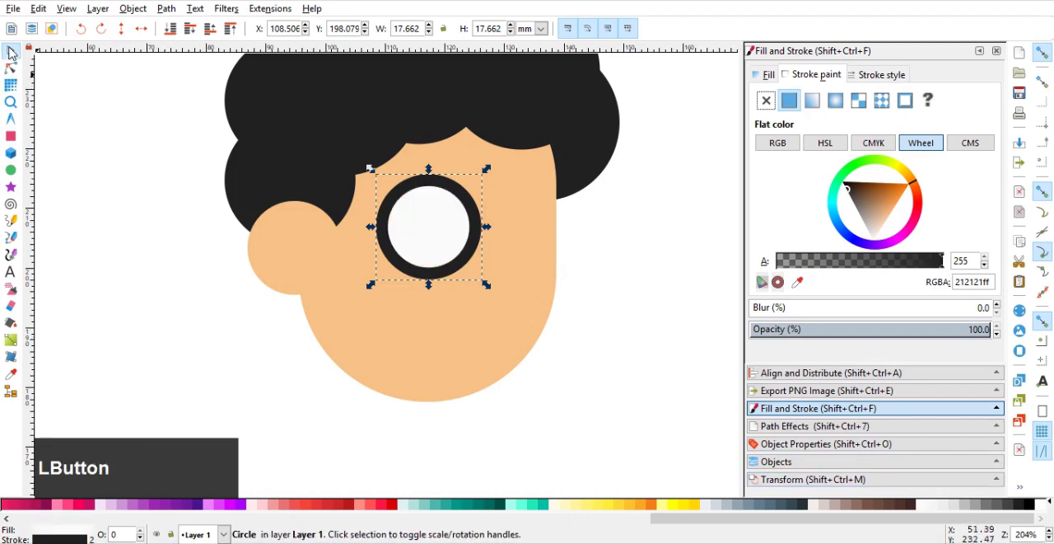
Draw a small circle about 5.7 mm wide inside the lens as the pupil.
ctrl+scroll(447, 230, up, 1)
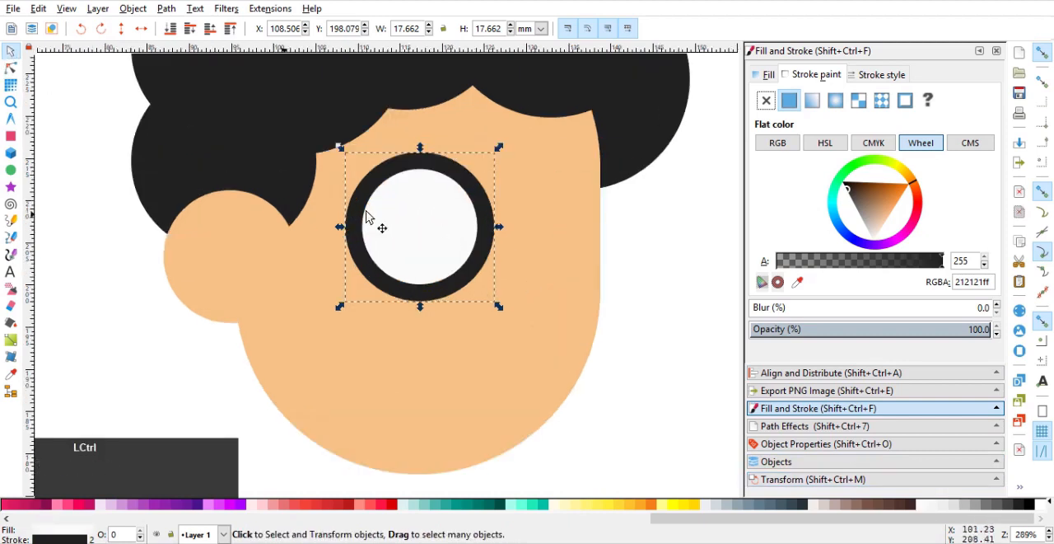
click(11, 170)
drag(390, 197, 455, 260)
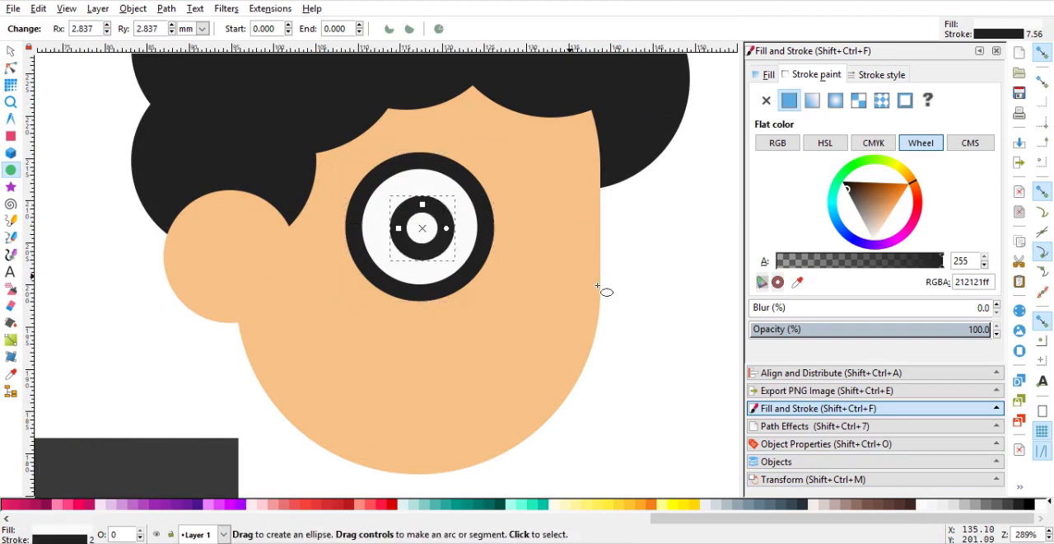
Remove the pupil's stroke and fill it with the dark colour sampled from the lens frame.
click(765, 103)
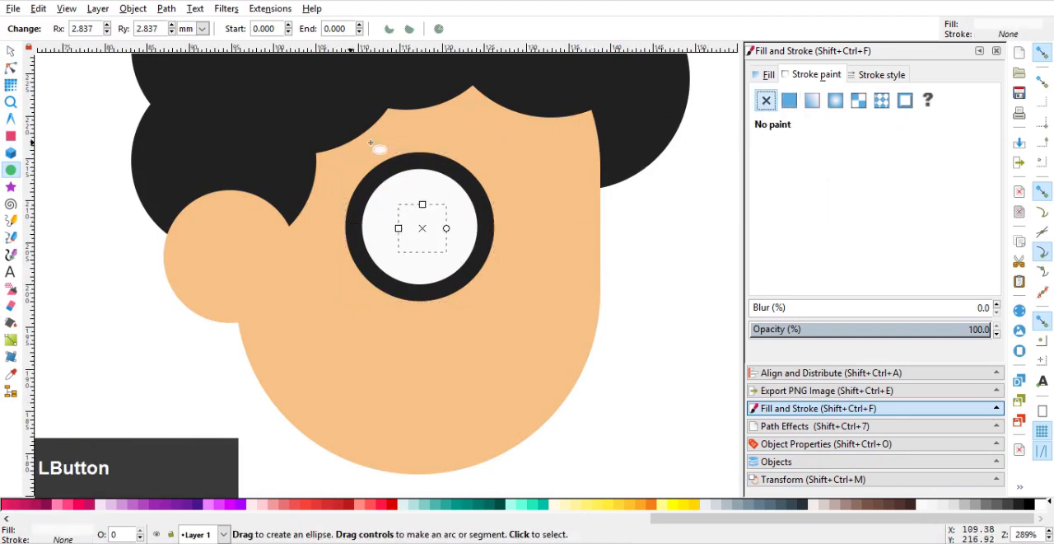
click(769, 76)
click(797, 282)
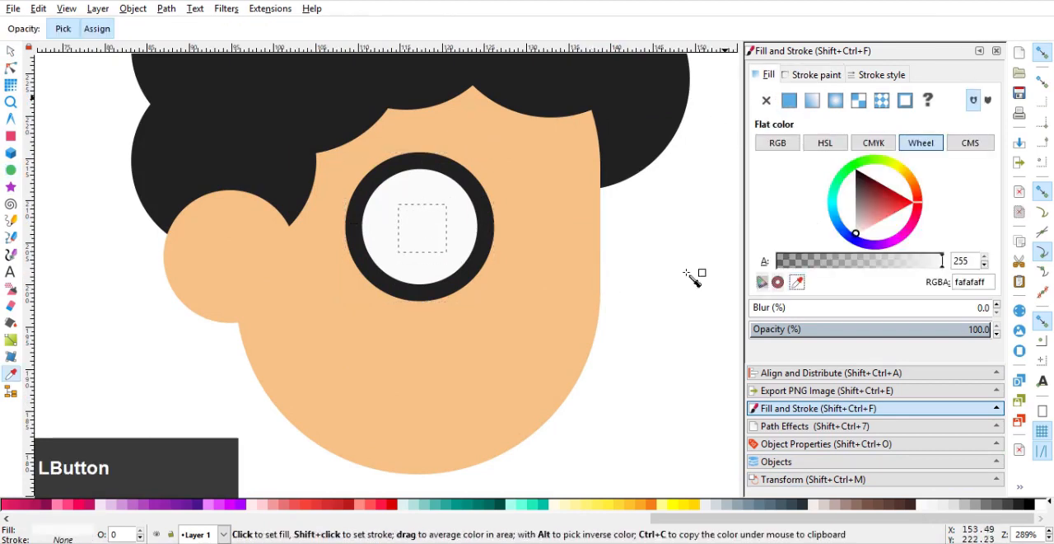
click(481, 206)
click(11, 55)
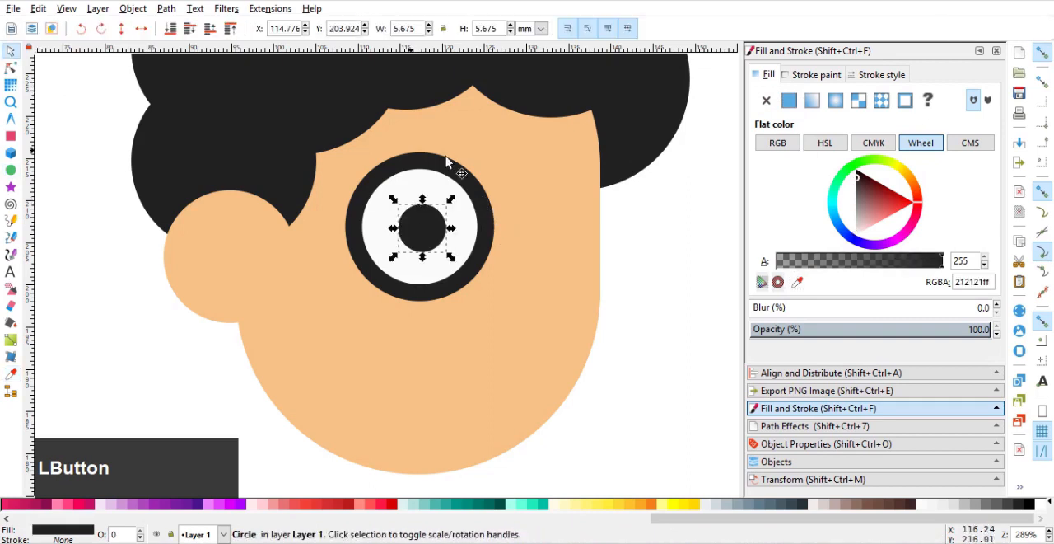
Centre the pupil horizontally and vertically on the lens circle, aligning relative to the last selected object.
shift+click(458, 170)
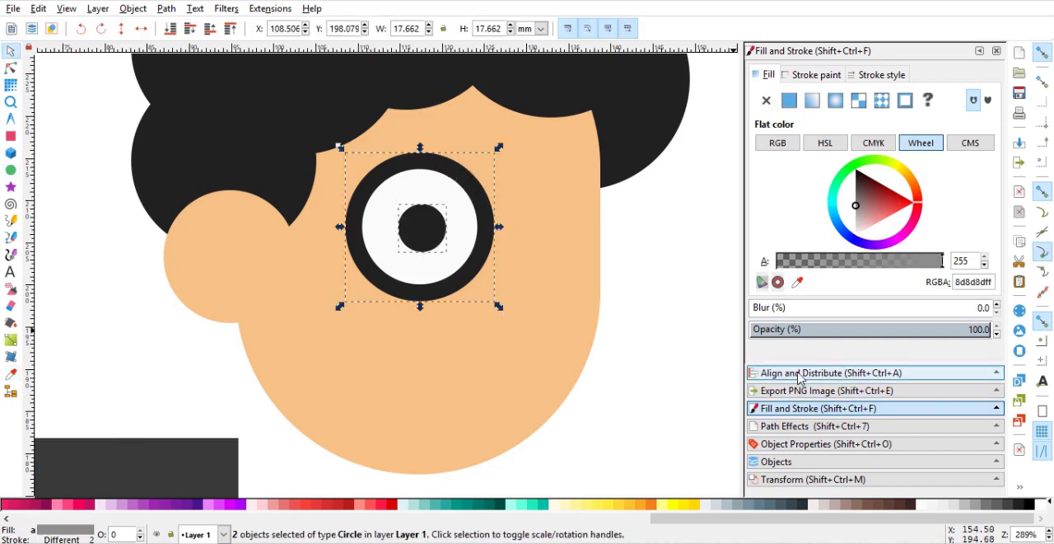
click(805, 372)
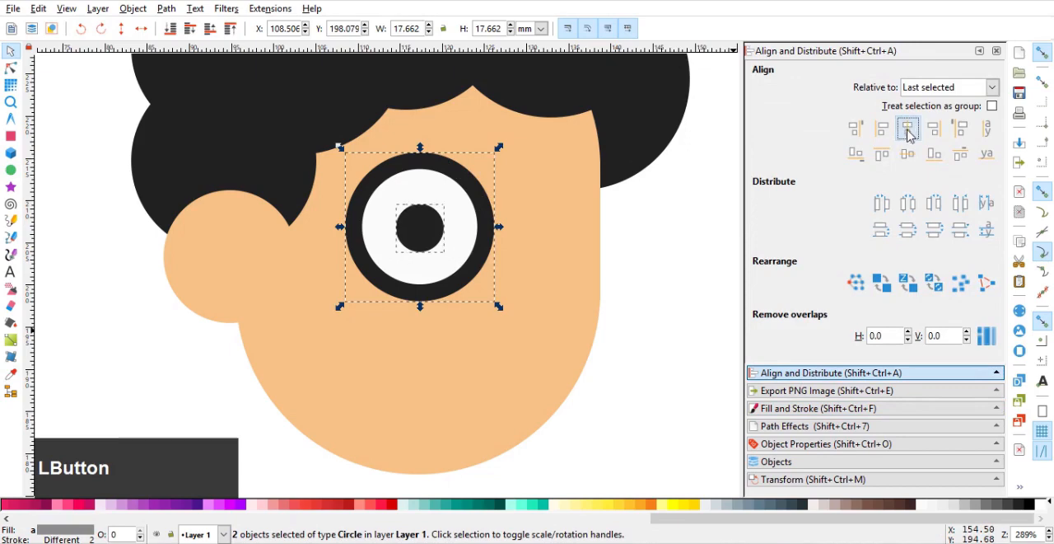
click(910, 159)
click(671, 287)
Scale the lens and pupil together around their shared centre down to about 14.3 mm wide.
scroll(534, 266, down, 1)
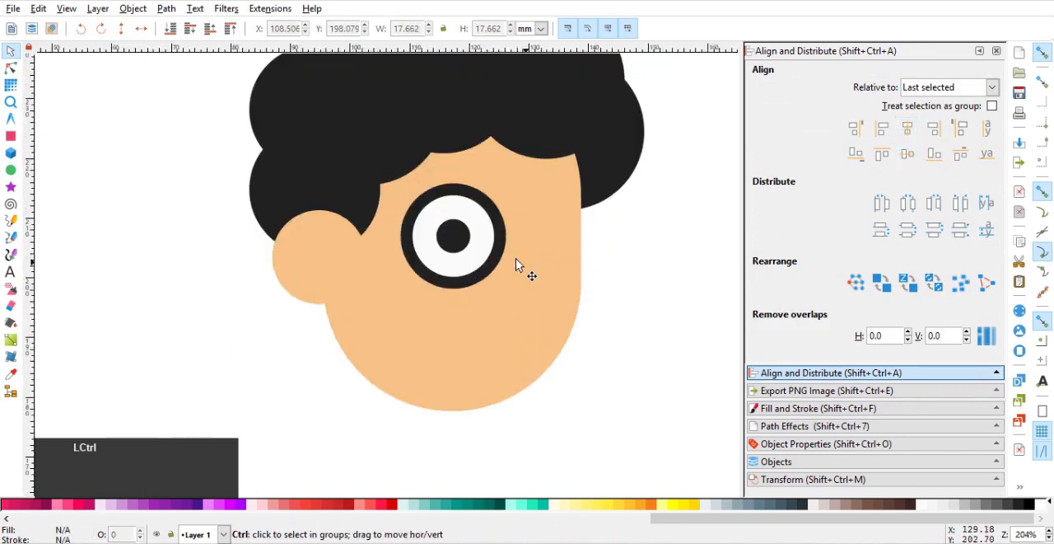
click(466, 241)
shift+click(486, 214)
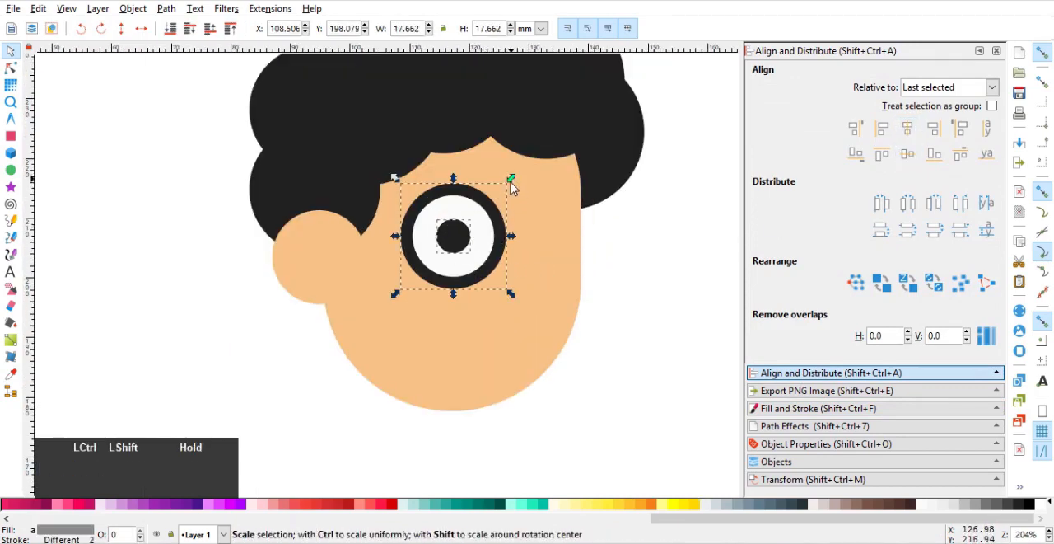
drag(512, 187, 513, 200)
click(521, 255)
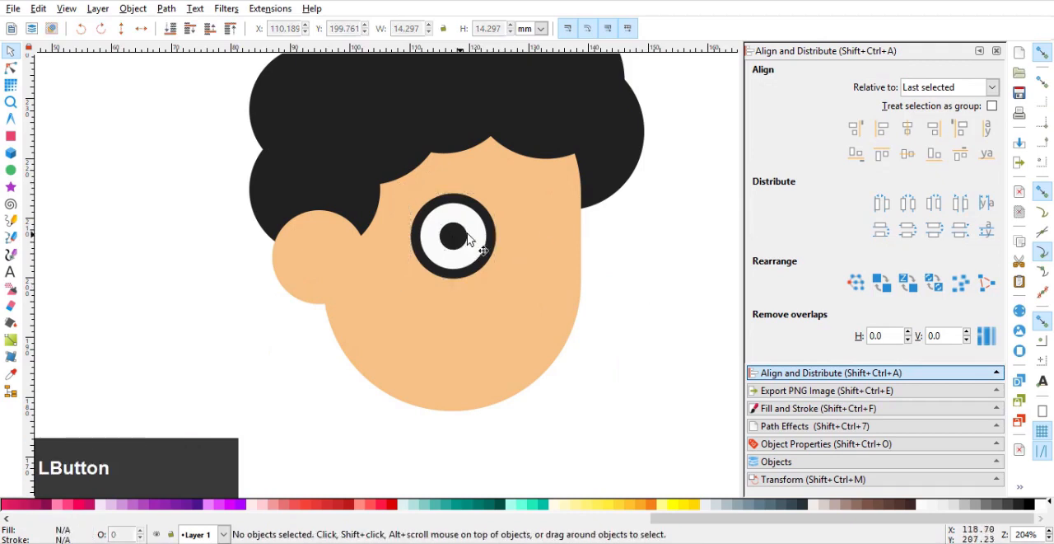
Duplicate the lens with its pupil and move the copy about 17 mm horizontally to form the second eye.
shift+click(491, 241)
key(ctrl+d)
drag(461, 239, 561, 238)
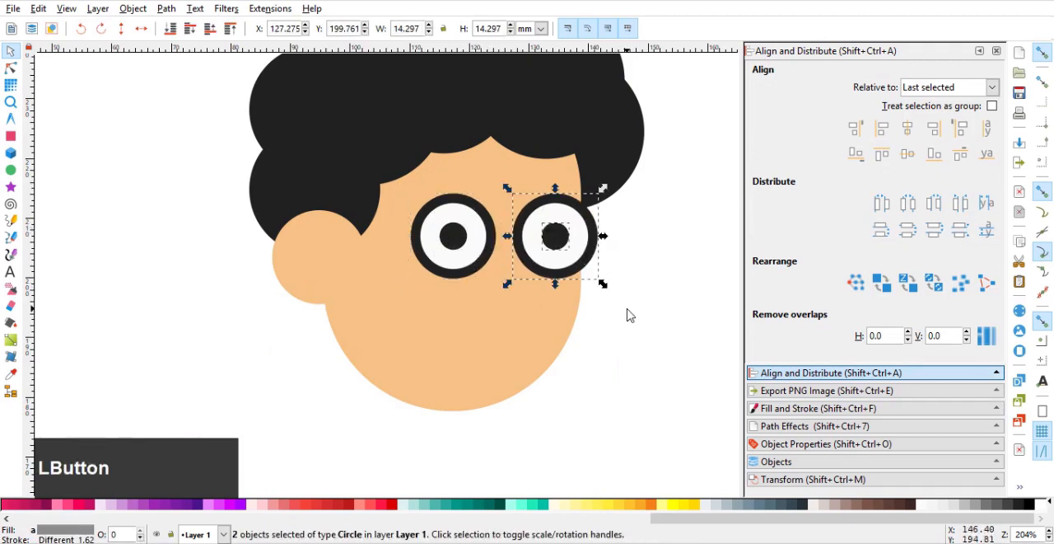
click(627, 309)
Draw a straight horizontal line about 11.8 mm long above the lens nearer the ear as an eyebrow.
scroll(504, 244, up, 2)
scroll(397, 196, down, 2)
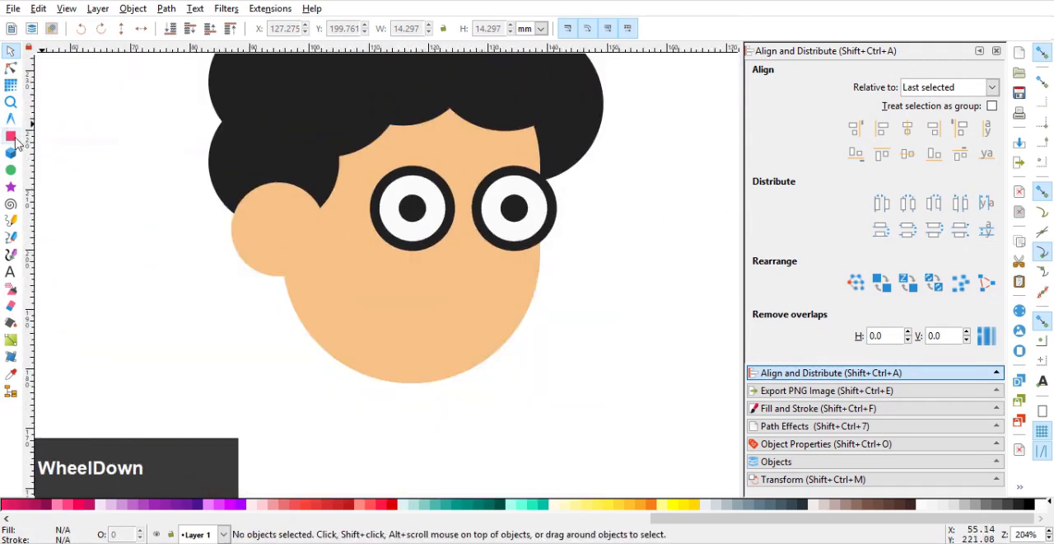
click(11, 235)
scroll(387, 158, up, 1)
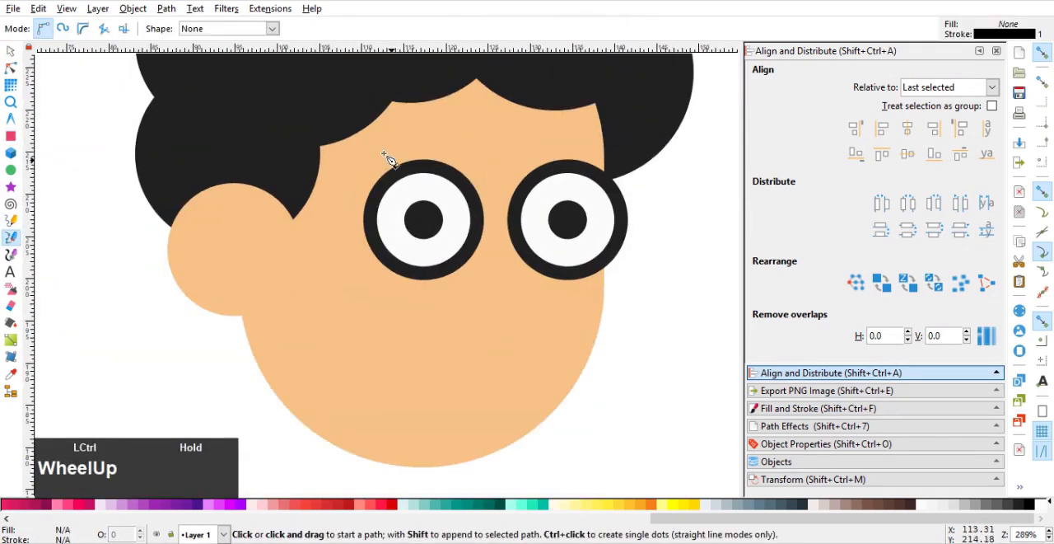
click(375, 148)
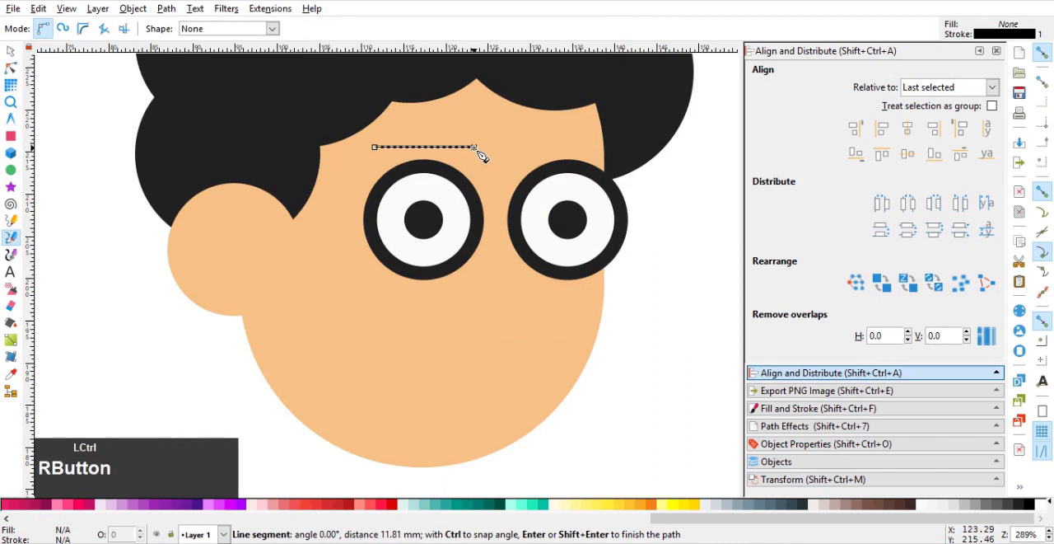
right_click(476, 148)
Set the eyebrow line's stroke width to 2 mm with round caps.
click(836, 408)
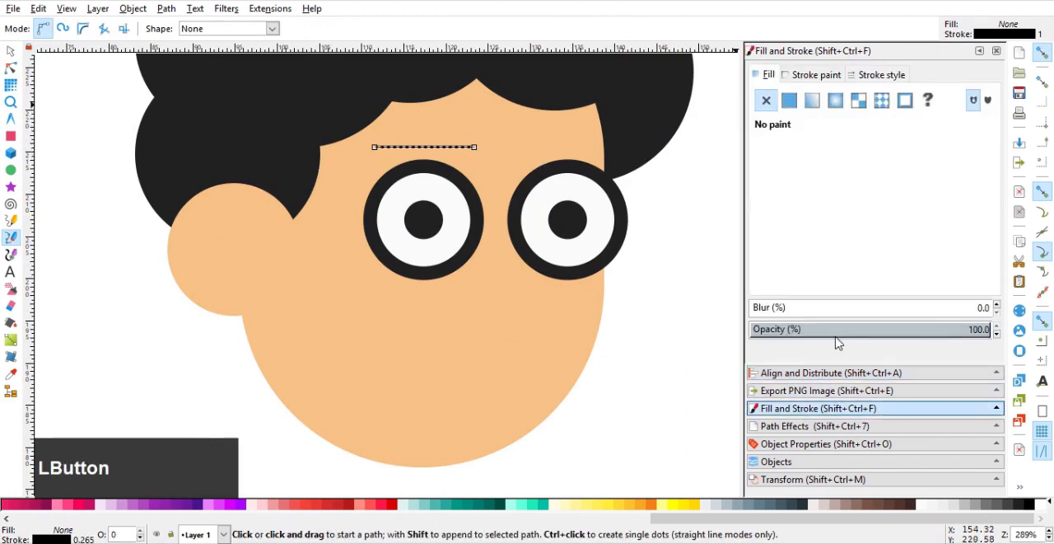
click(878, 75)
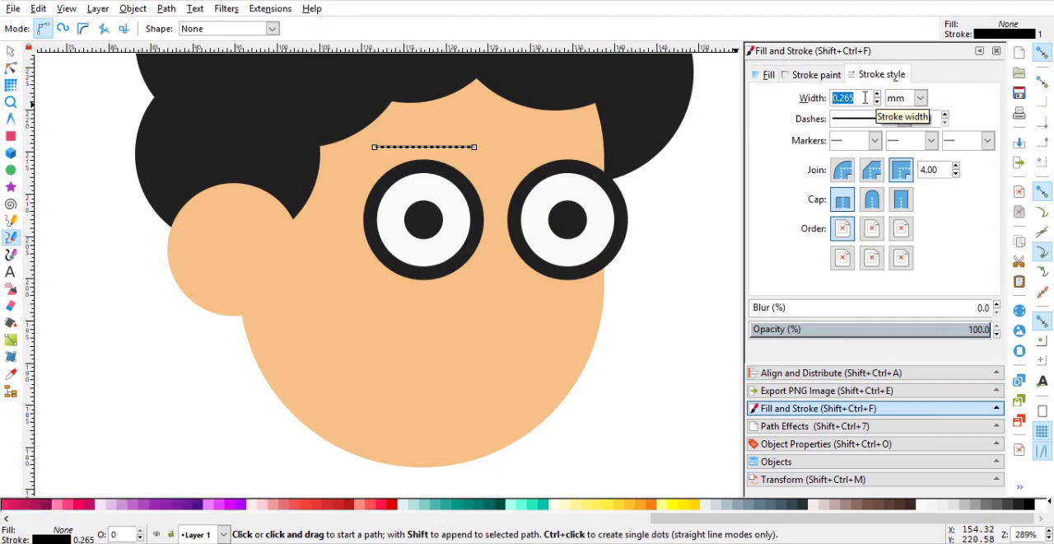
text(2)
key(Return)
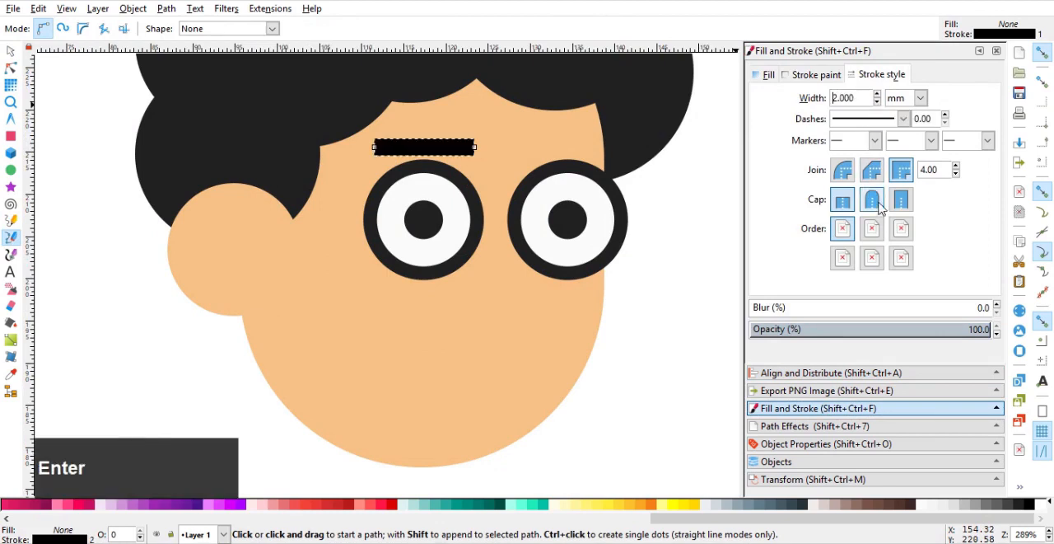
click(872, 200)
Bend the eyebrow line upward into a shallow arch by reshaping its segment.
click(12, 69)
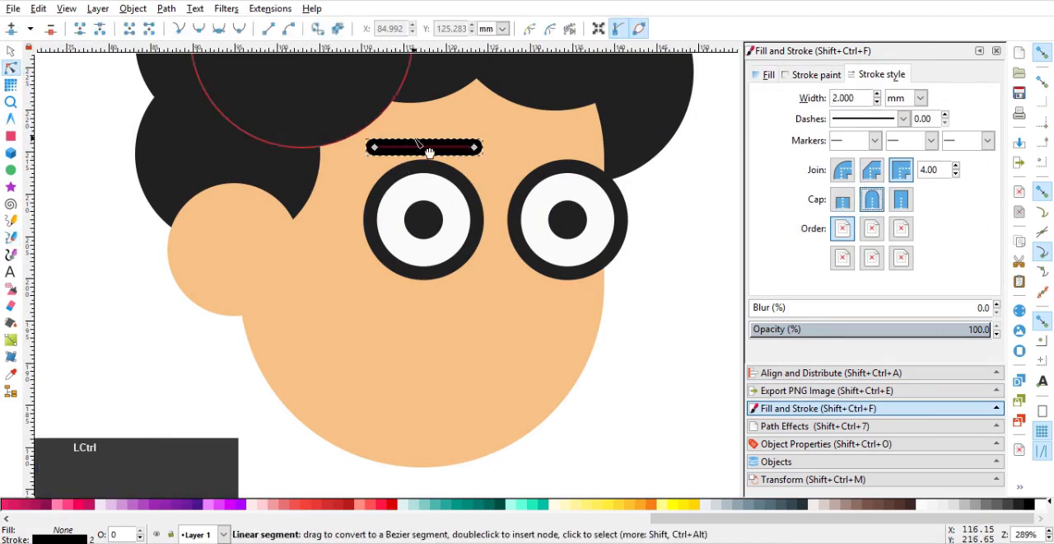
ctrl+scroll(425, 148, up, 1)
drag(423, 155, 430, 131)
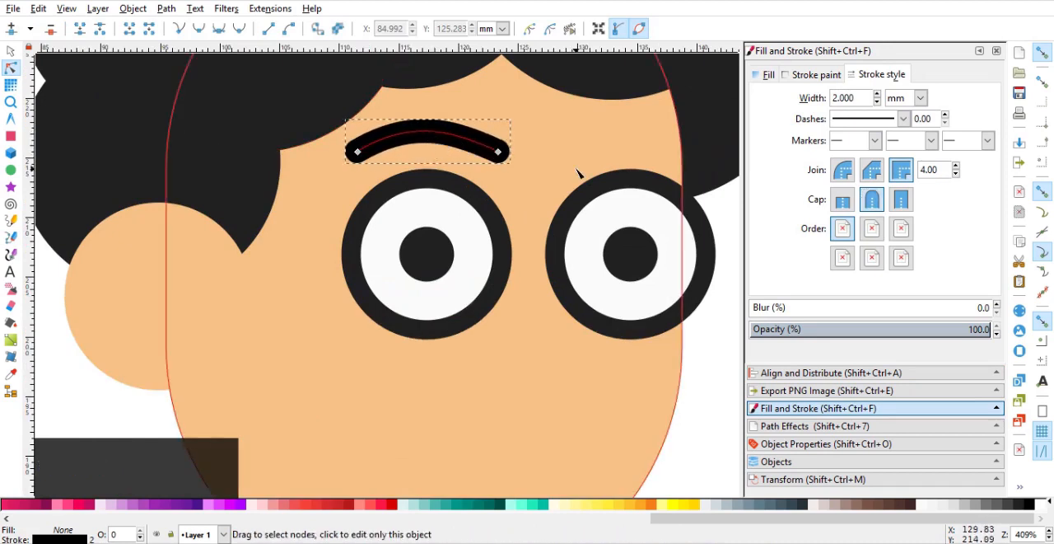
drag(458, 135, 401, 124)
Colour the eyebrow's stroke with the dark colour sampled from the lens frame.
click(818, 77)
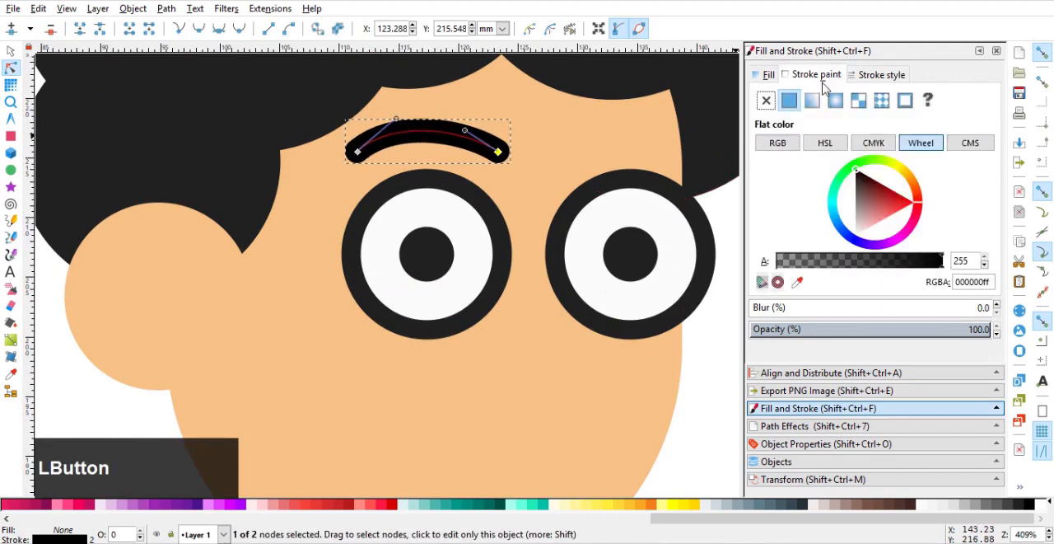
click(798, 282)
click(484, 199)
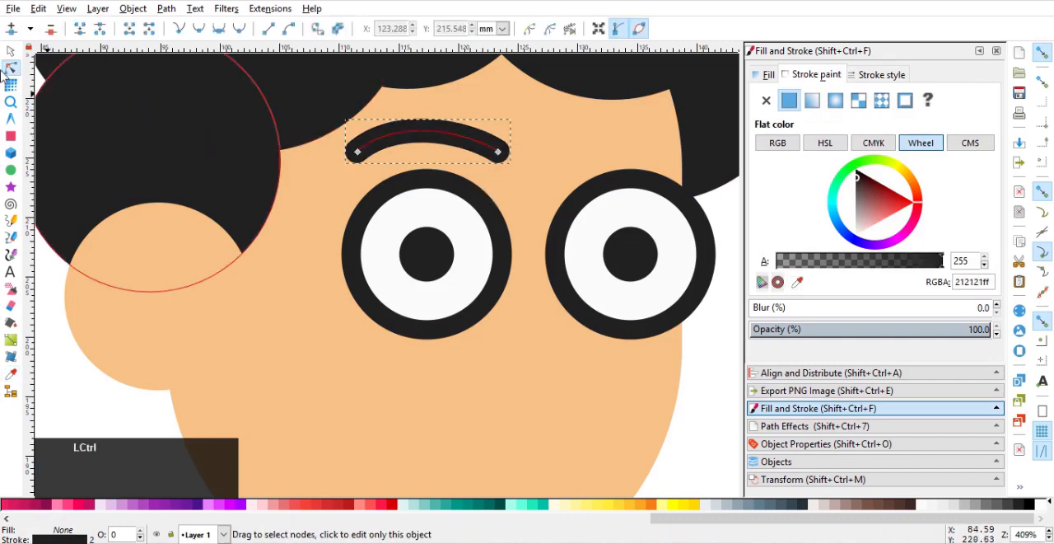
click(10, 50)
ctrl+scroll(338, 149, down, 2)
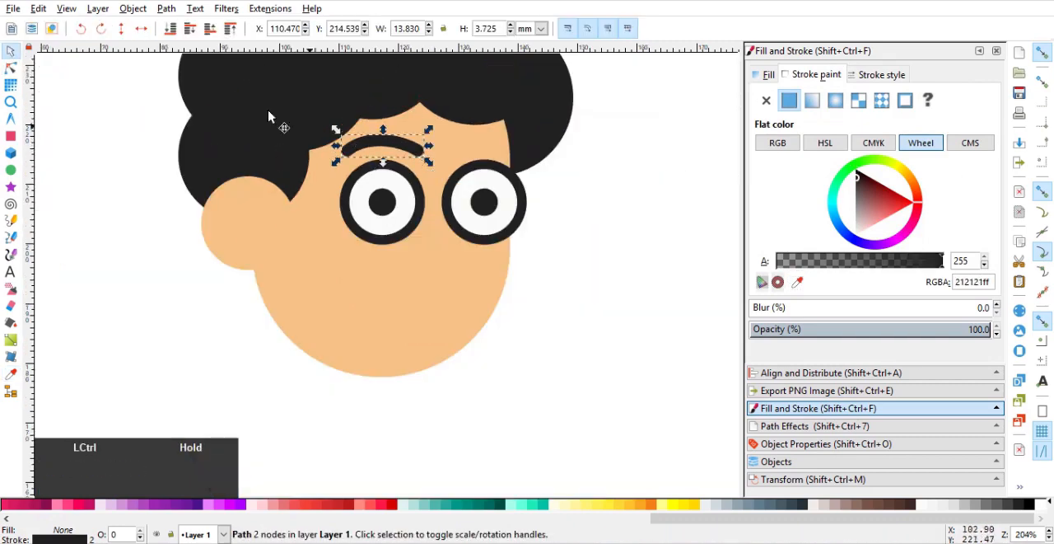
Adjust the eyebrow's curve handles and retract them into the end nodes to straighten the line.
click(11, 67)
ctrl+scroll(489, 140, up, 2)
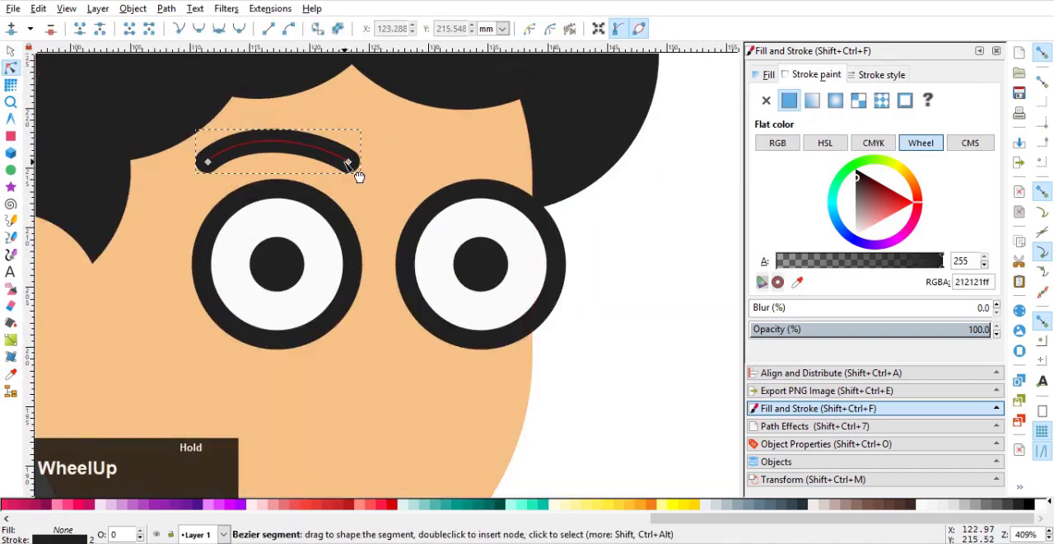
click(350, 164)
drag(316, 141, 323, 132)
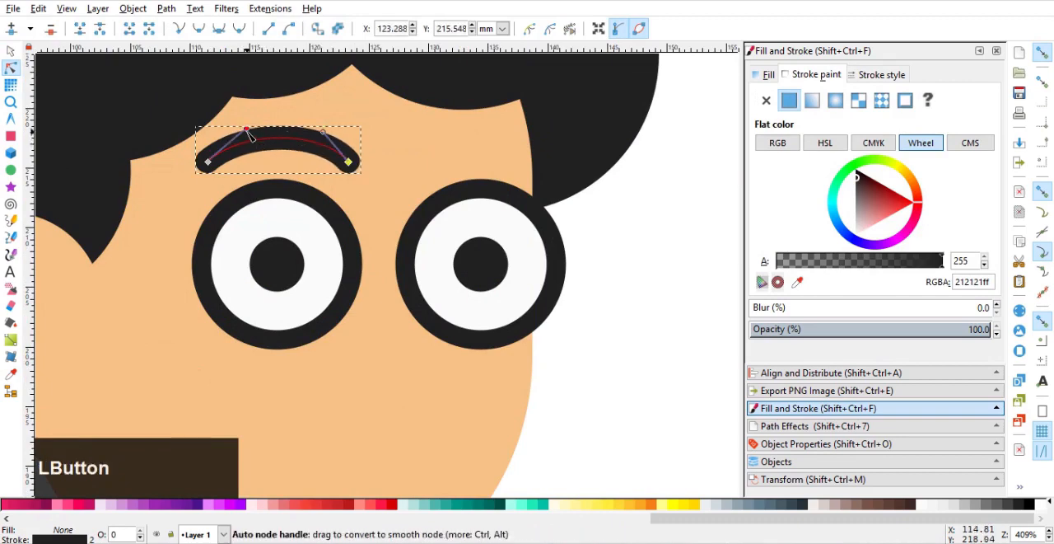
drag(247, 130, 208, 162)
drag(324, 135, 350, 162)
Insert a node midway along the eyebrow and raise it about 3.1 mm to form a peak.
drag(412, 142, 189, 180)
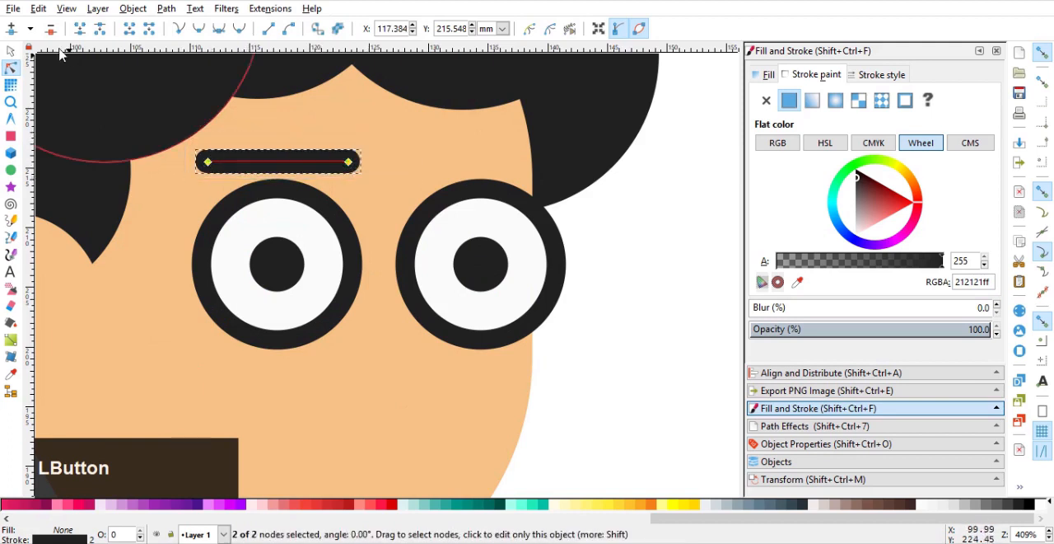
click(282, 180)
click(281, 162)
drag(278, 162, 279, 125)
Smooth the eyebrow's raised middle node so that the brow forms a rounded arch.
click(51, 29)
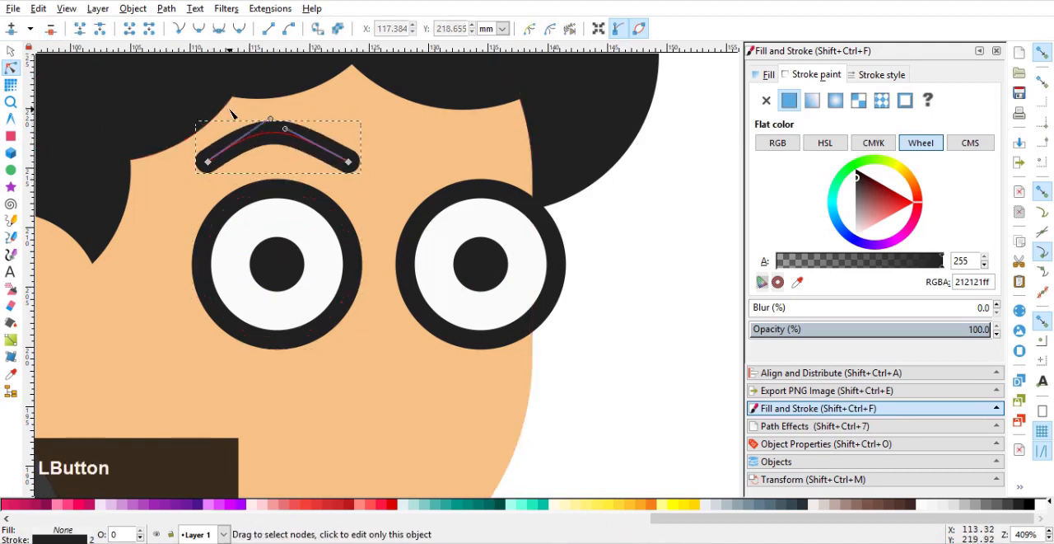
key(ctrl+z)
click(279, 125)
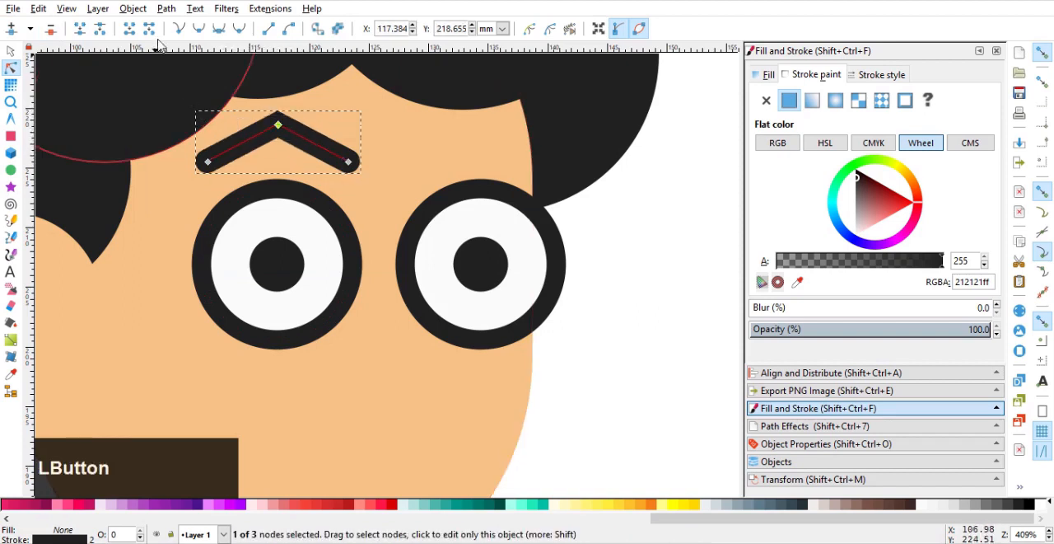
click(218, 29)
Duplicate the eyebrow, place the copy above the second lens and centre it horizontally on that lens.
drag(305, 125, 513, 145)
click(11, 51)
key(ctrl+d)
shift+click(521, 206)
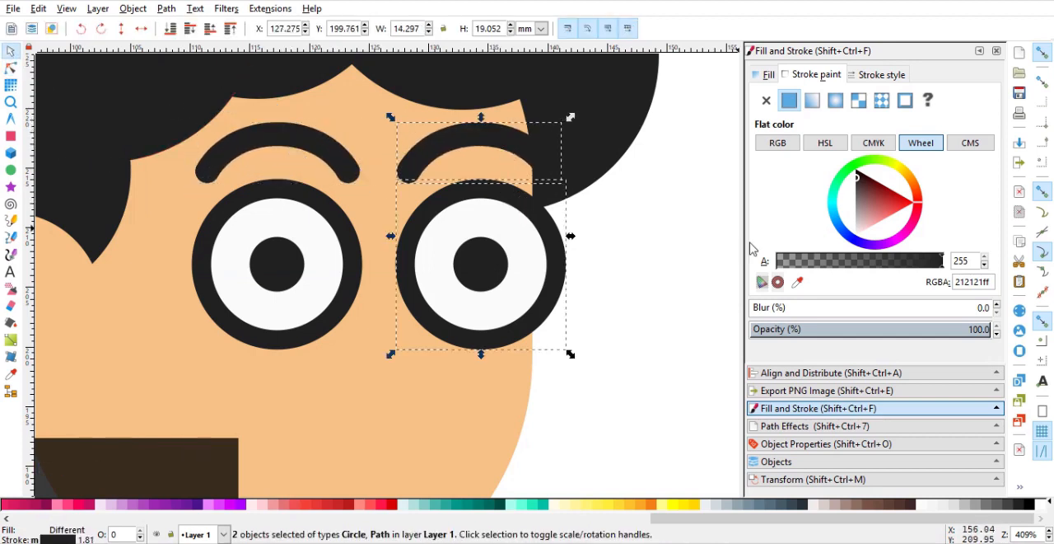
click(823, 372)
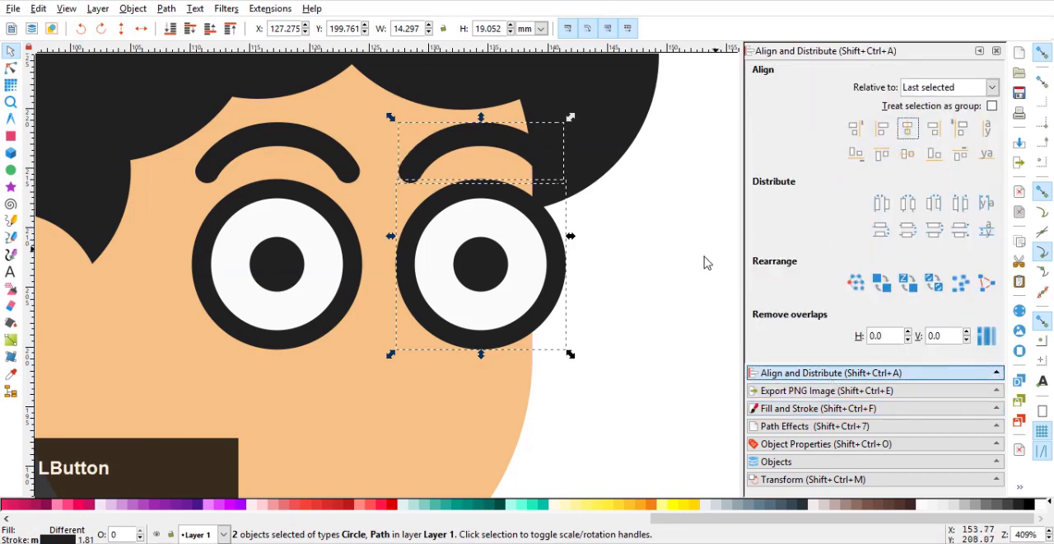
Move both eyebrows together about 0.9 mm straight down towards the lenses.
ctrl+scroll(619, 259, down, 5)
ctrl+scroll(609, 280, up, 4)
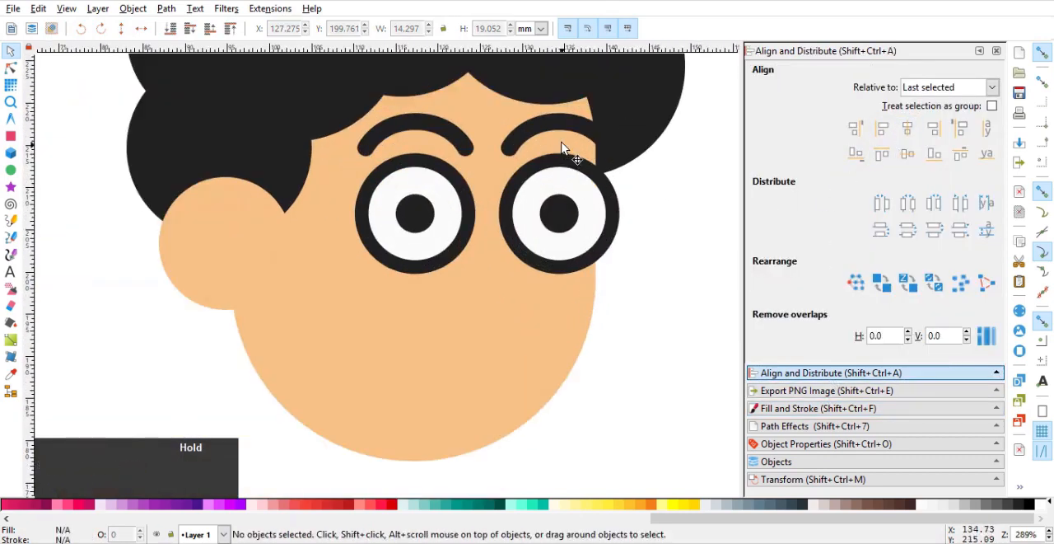
click(565, 134)
shift+click(435, 131)
drag(560, 134, 570, 137)
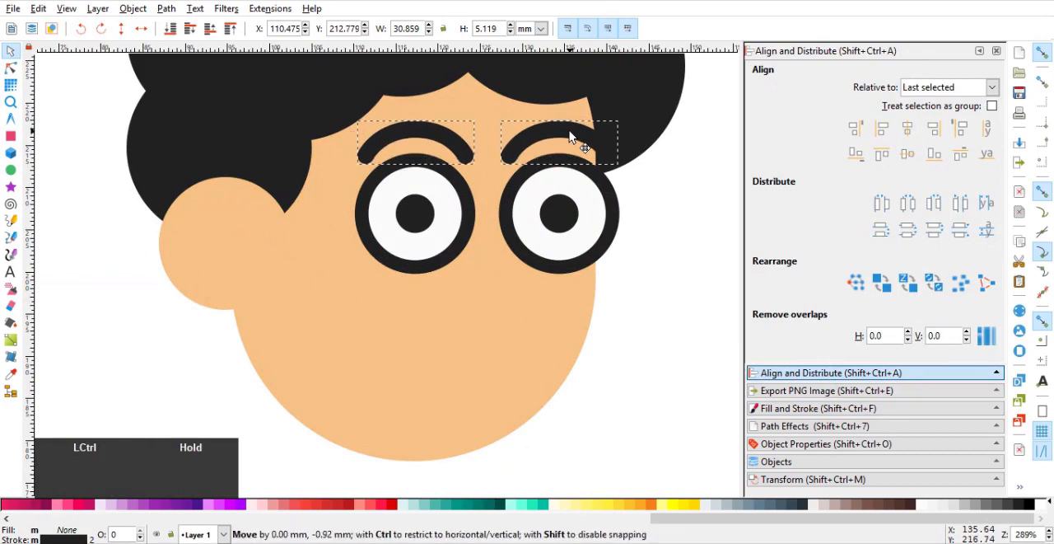
click(670, 282)
ctrl+scroll(607, 294, down, 1)
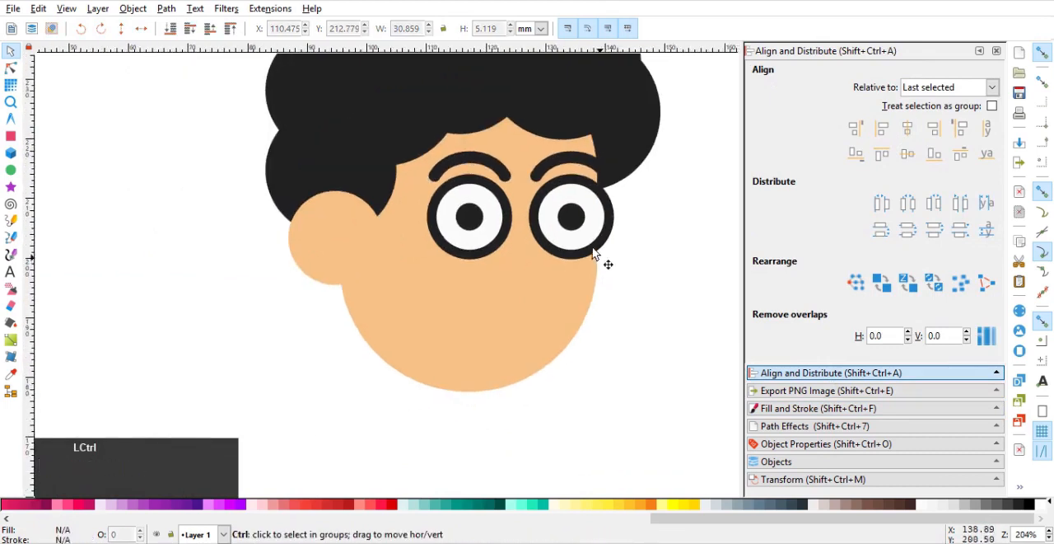
Draw a circle below the eyes and reduce it to its lower half as an open mouth.
shift+click(562, 168)
click(77, 170)
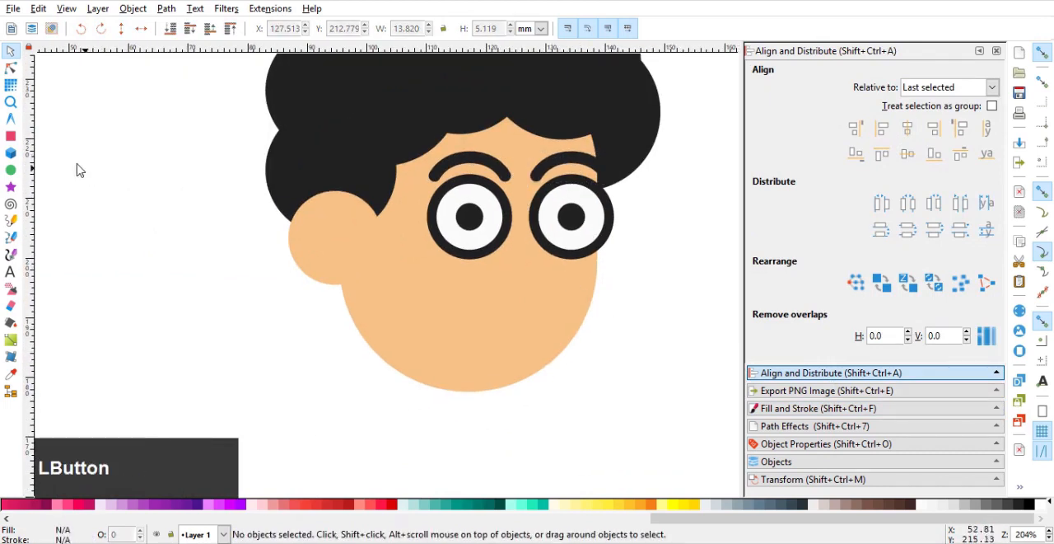
click(11, 170)
drag(458, 266, 573, 362)
click(6, 71)
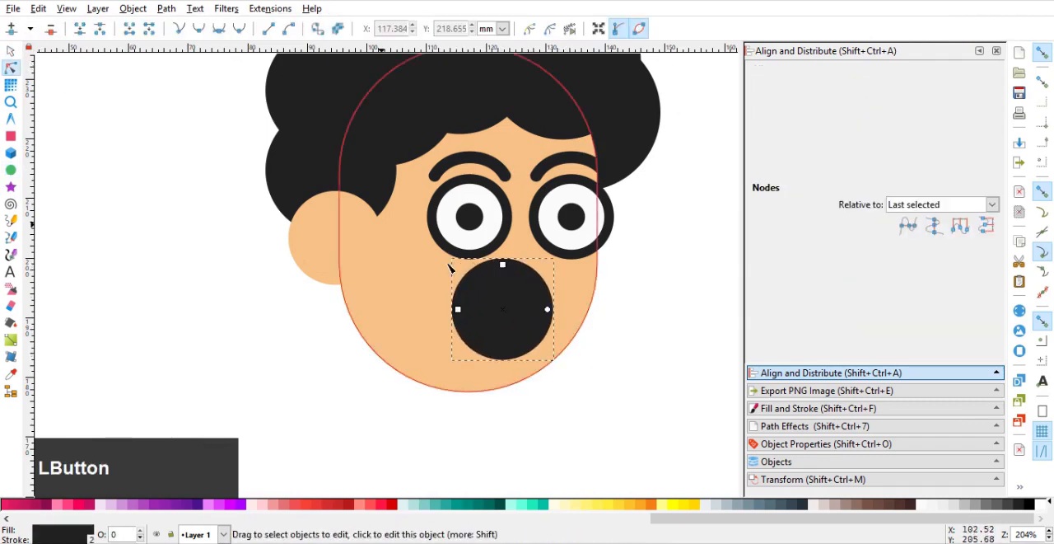
drag(548, 309, 373, 268)
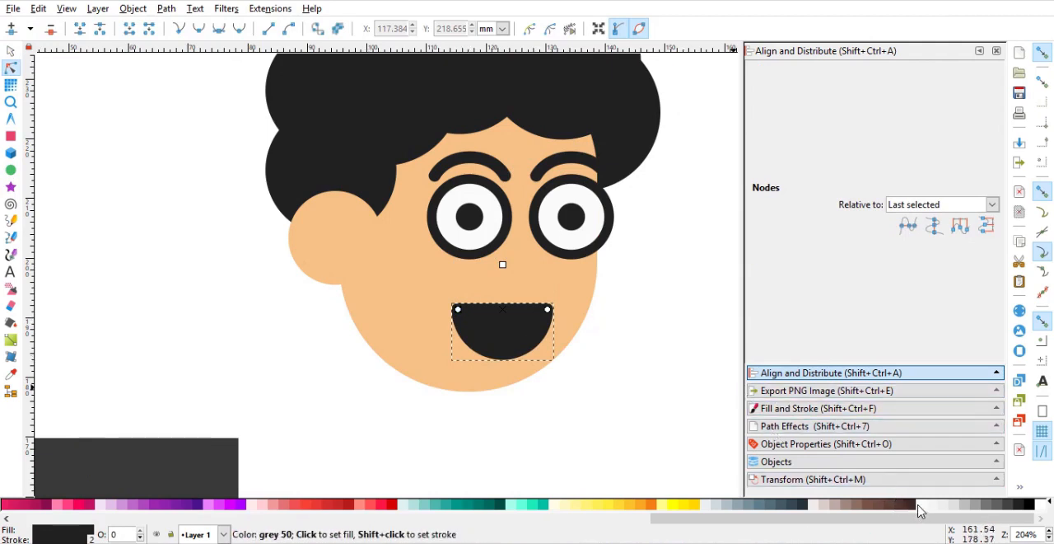
Remove the mouth's stroke and set its fill to white (ffffff).
click(817, 408)
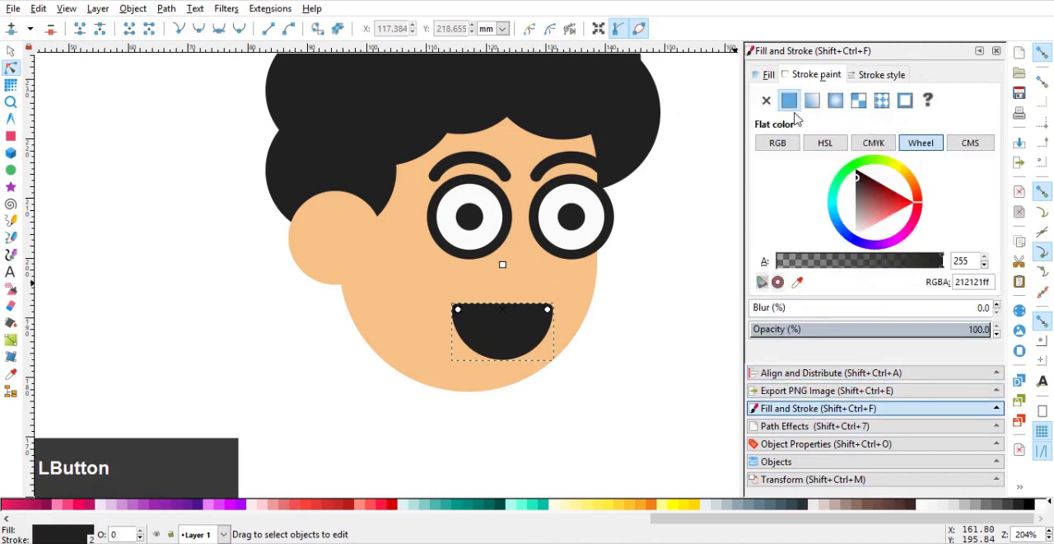
click(766, 103)
click(766, 76)
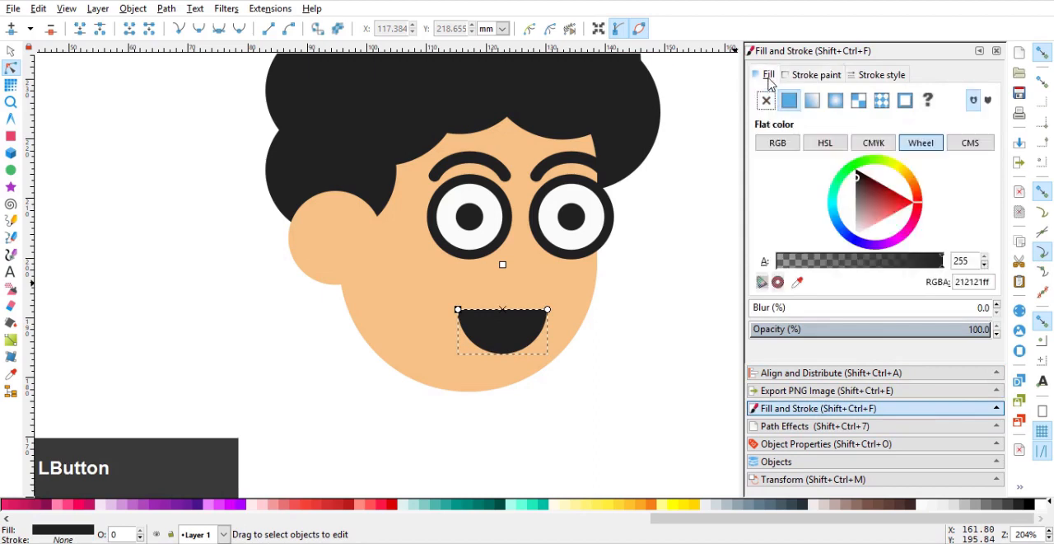
mouse_move(877, 209)
mouse_down()
mouse_move(660, 301)
mouse_move(236, 222)
mouse_up()
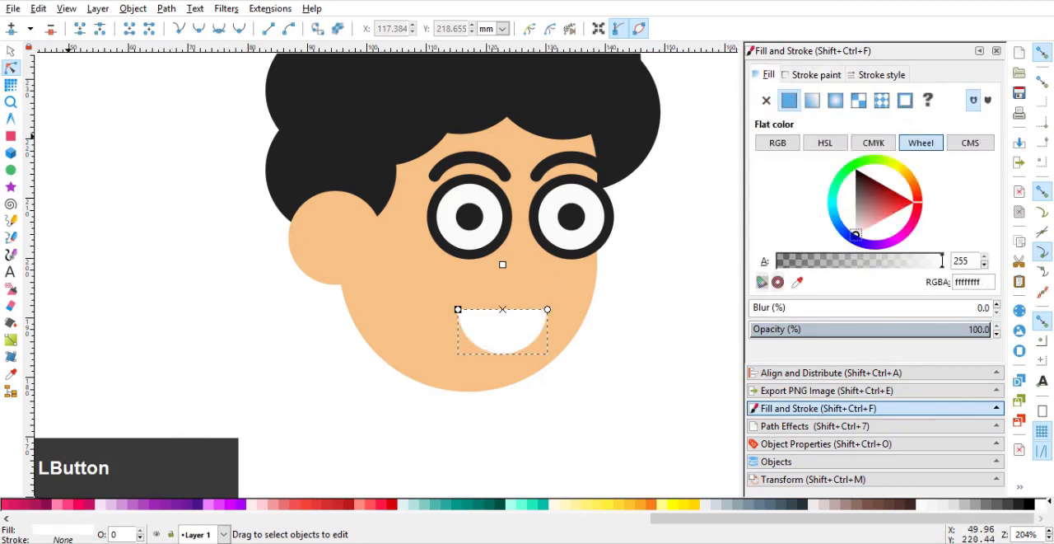
Enlarge the mouth to about 16.6 mm wide and position it on the lower face, beneath the gap between the lenses.
click(11, 54)
drag(499, 336, 548, 296)
click(618, 304)
Draw a rounded rectangle about 11 by 3.7 mm from ear to lens as the glasses' arm, filled with the dark colour sampled from the frame.
scroll(471, 250, up, 1)
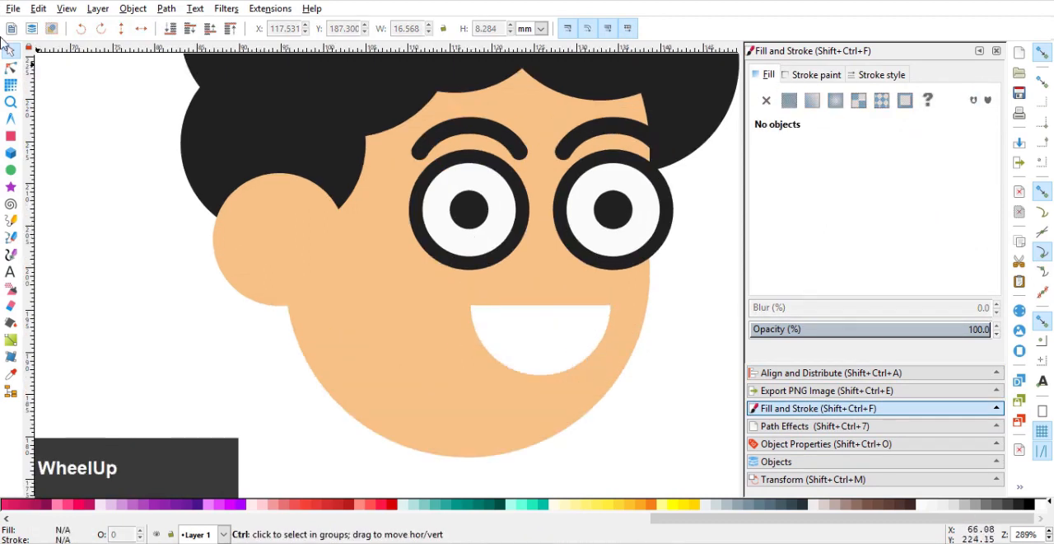
click(10, 137)
mouse_move(329, 195)
mouse_down()
mouse_move(386, 226)
mouse_move(424, 235)
mouse_move(421, 225)
mouse_up()
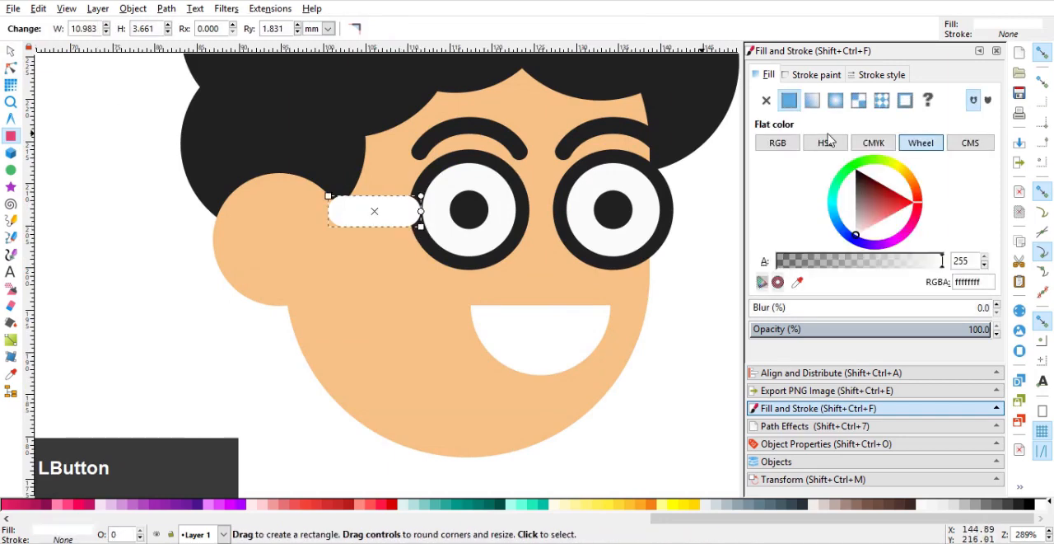
click(797, 282)
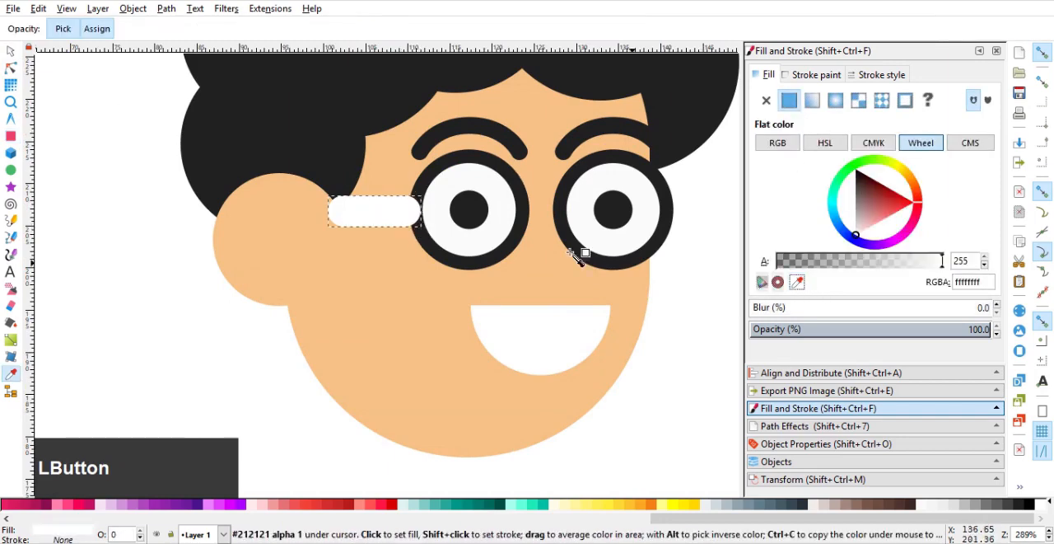
click(481, 260)
scroll(392, 215, up, 3)
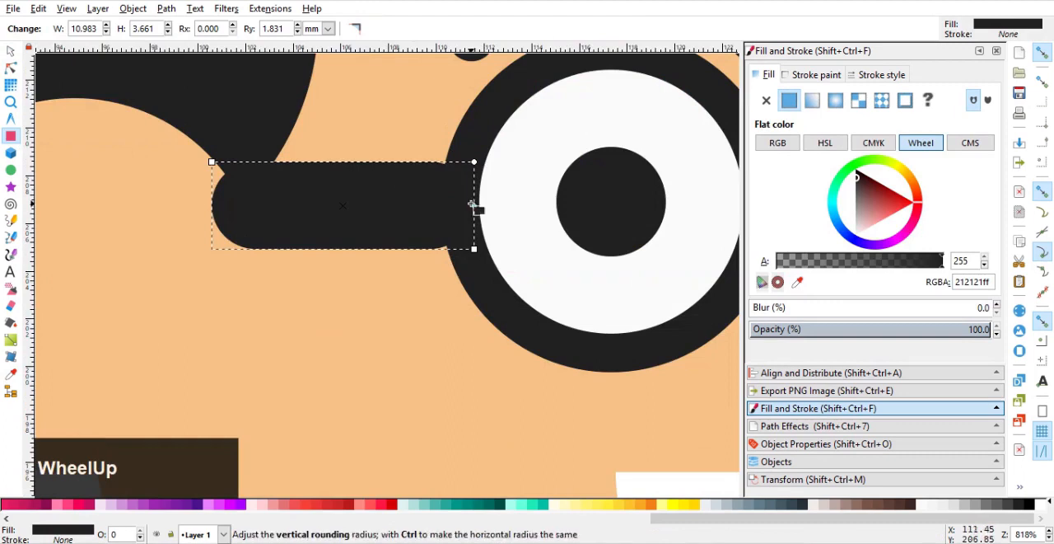
Remove the corner rounding from the glasses' arm and raise the ear in front of it.
drag(478, 206, 476, 161)
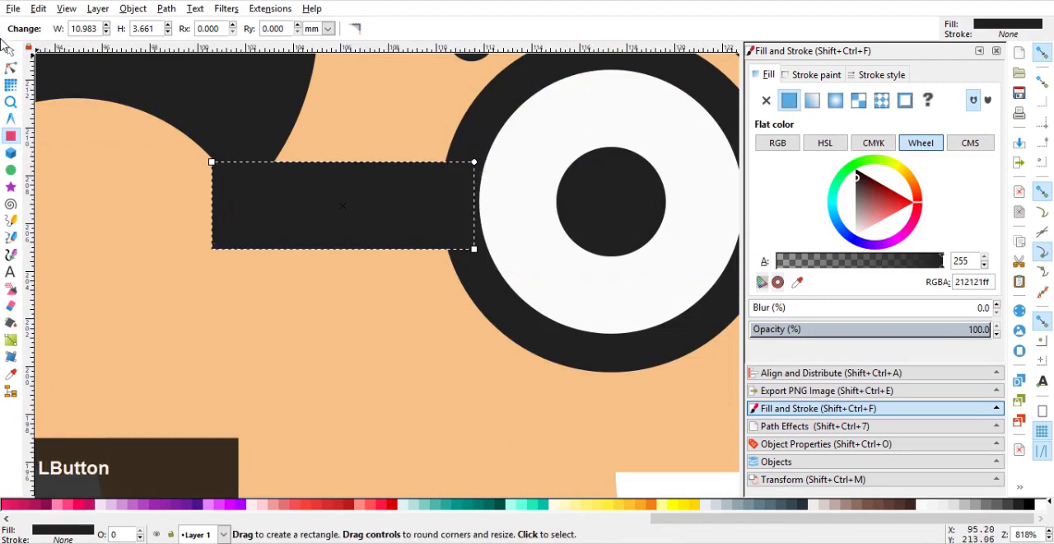
click(11, 52)
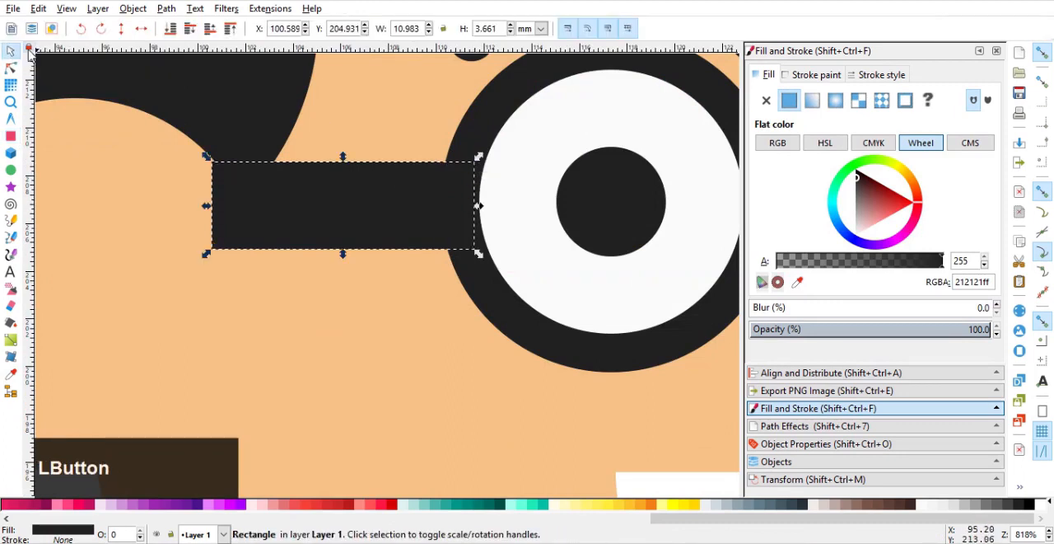
click(54, 169)
key(Home)
scroll(53, 161, down, 3)
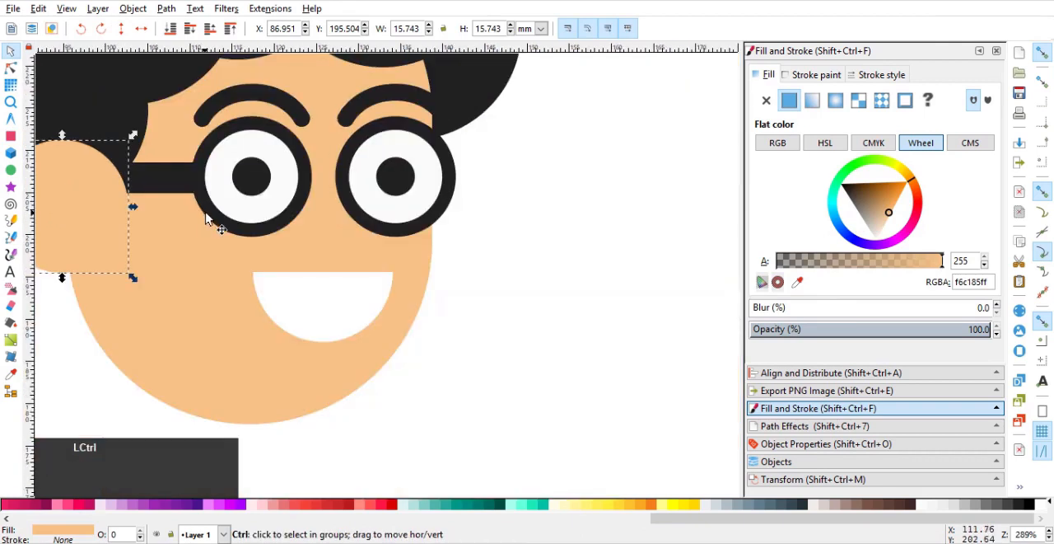
Place a copy of the glasses' arm between the lenses as a bridge, resized to about 4.9 by 2.6 mm.
click(149, 187)
scroll(148, 187, up, 1)
drag(162, 155, 403, 177)
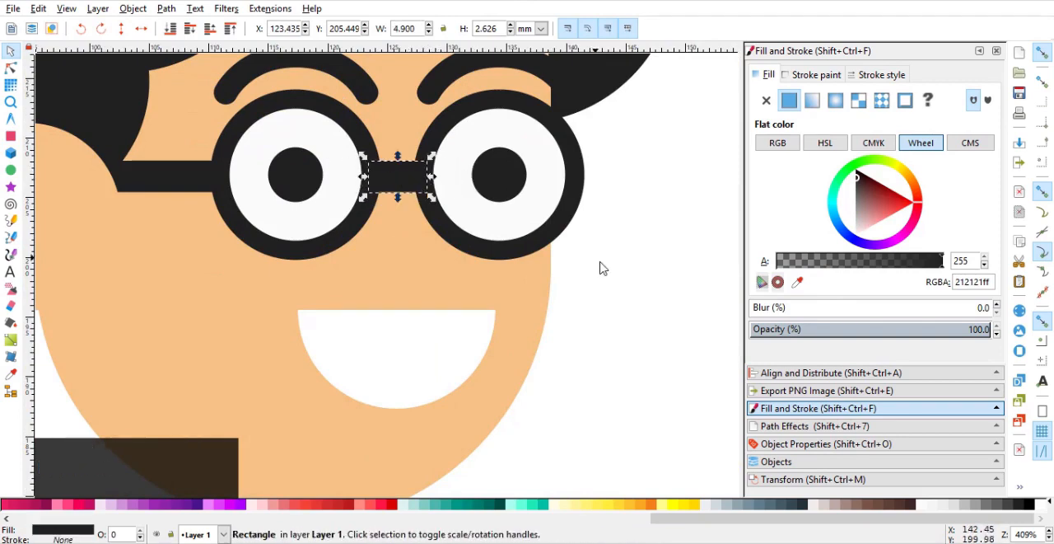
click(599, 261)
scroll(578, 261, down, 2)
Shrink the mouth slightly, keeping it centred beneath the gap between the lenses.
drag(556, 242, 547, 169)
scroll(547, 200, down, 3)
scroll(547, 205, up, 2)
click(492, 199)
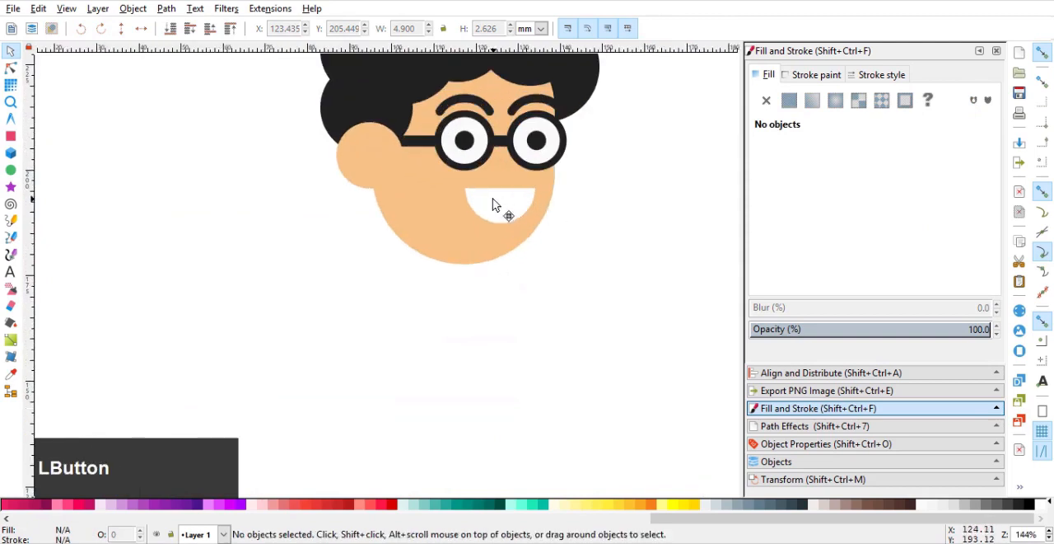
drag(538, 228, 538, 225)
click(545, 242)
Shorten the head shape slightly so the chin sits closer to the mouth.
click(429, 247)
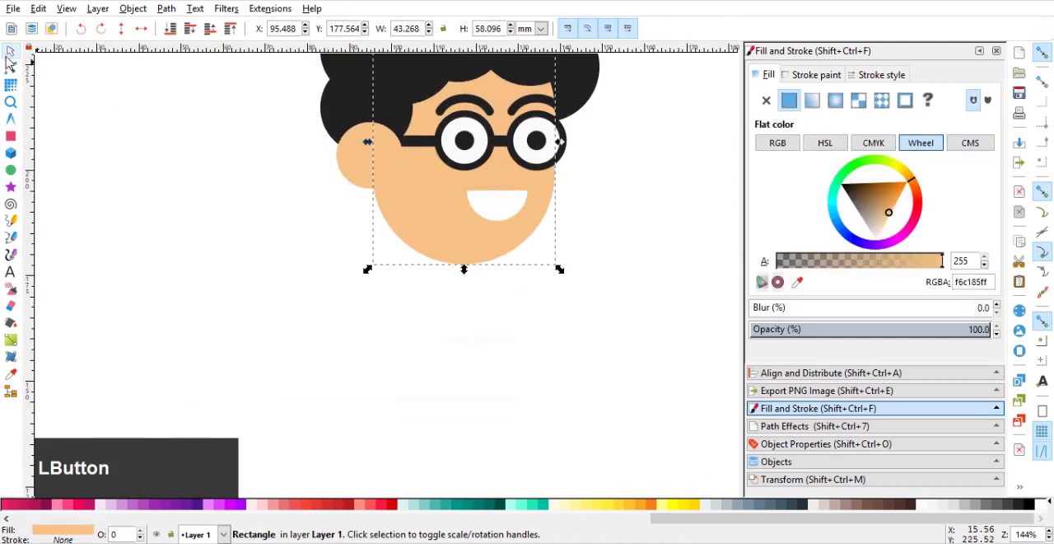
click(10, 69)
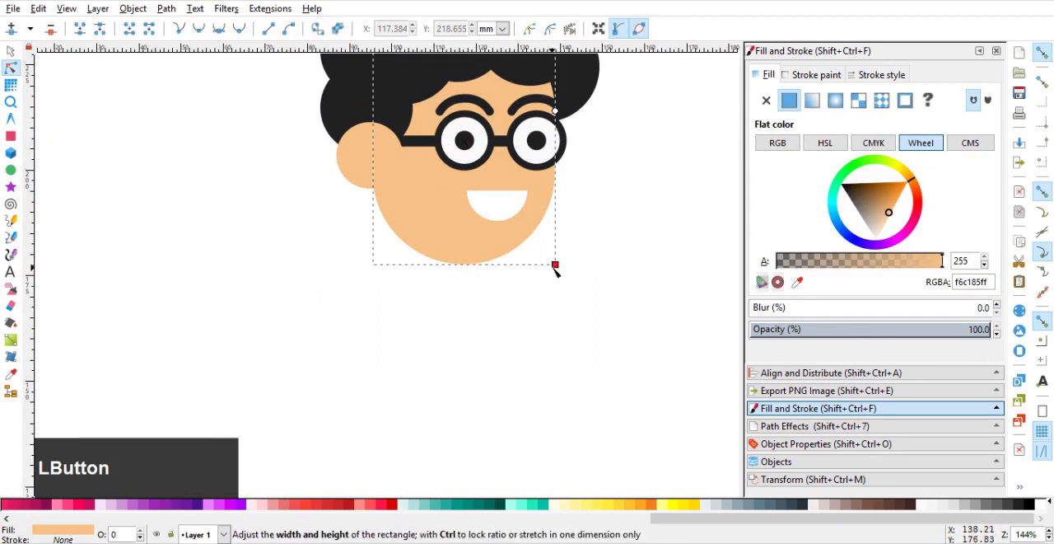
drag(557, 264, 559, 268)
drag(389, 66, 383, 138)
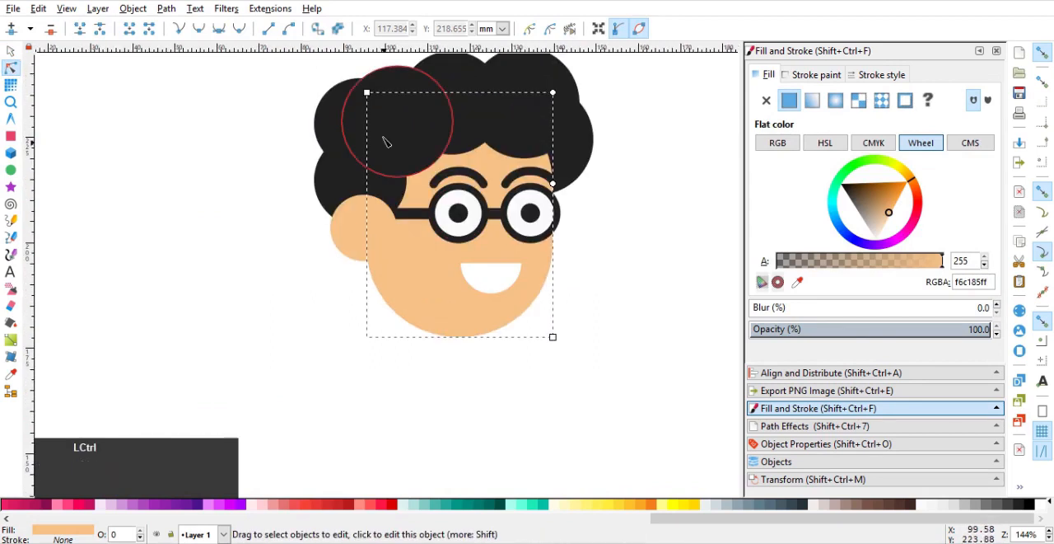
drag(369, 95, 368, 91)
mouse_move(555, 338)
mouse_down()
mouse_move(557, 320)
mouse_move(559, 336)
mouse_move(553, 330)
mouse_up()
click(11, 51)
Draw a rounded vertical rectangle about 11.2 by 26.4 mm below the mouth as the neck and send it behind everything.
drag(181, 239, 216, 192)
click(11, 136)
drag(410, 206, 456, 317)
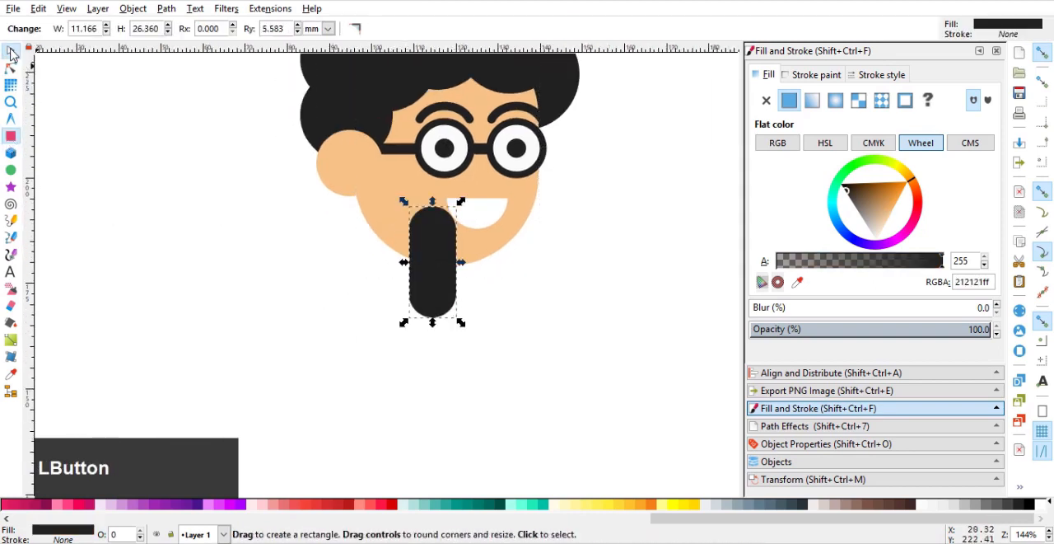
click(11, 51)
key(End)
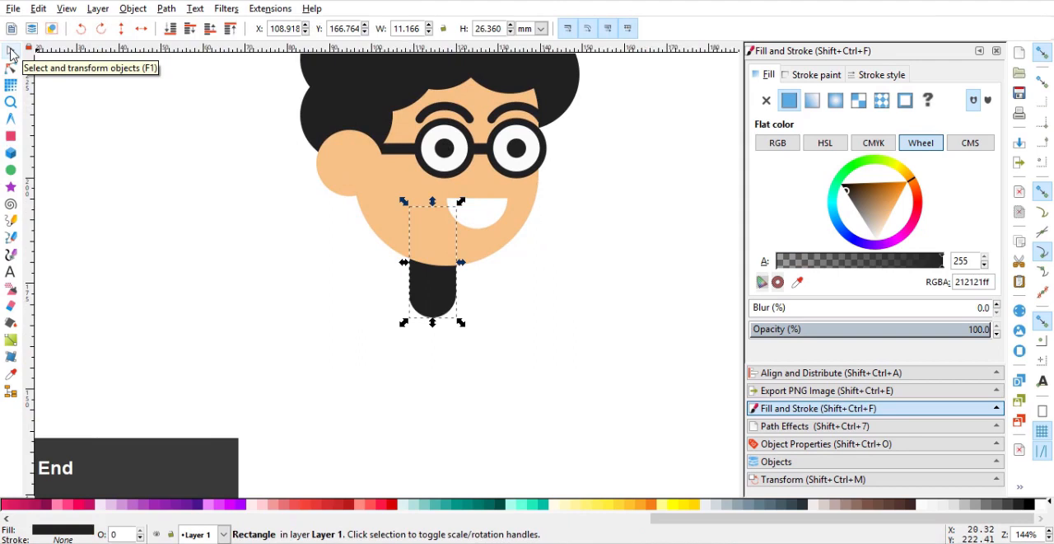
Fill the neck with the skin colour sampled from the face and move it up slightly beneath the chin.
click(797, 281)
click(429, 228)
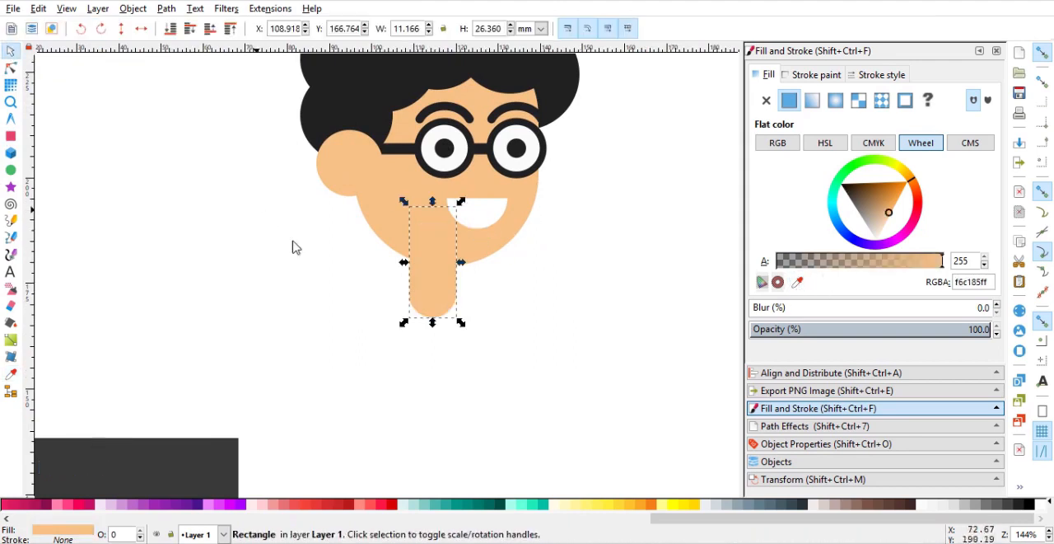
drag(428, 290, 437, 276)
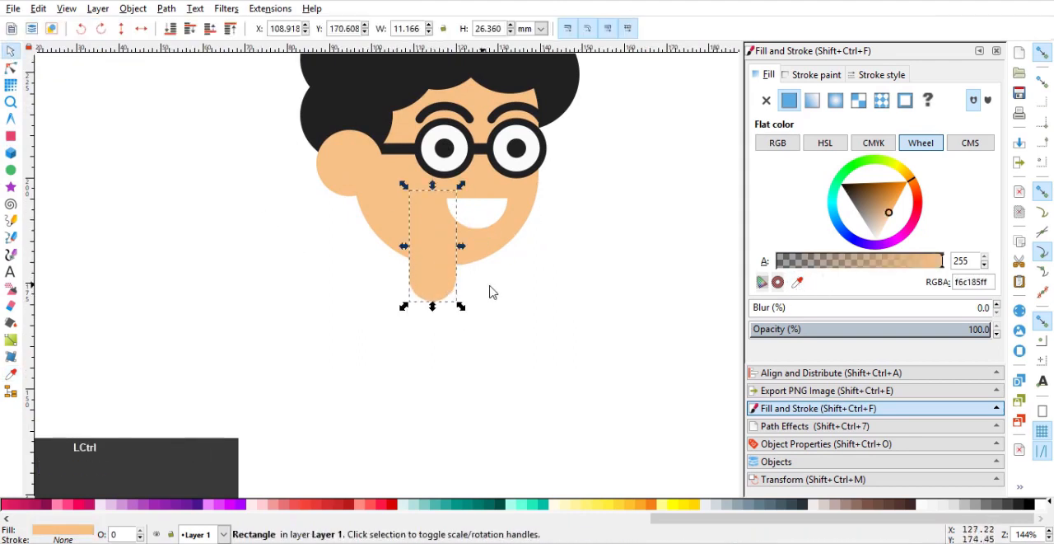
click(491, 287)
Place a copy of the neck below it, enlarge it to about 25.1 by 43 mm as the torso, and send it to the back.
drag(475, 247, 483, 195)
click(436, 242)
drag(452, 247, 439, 288)
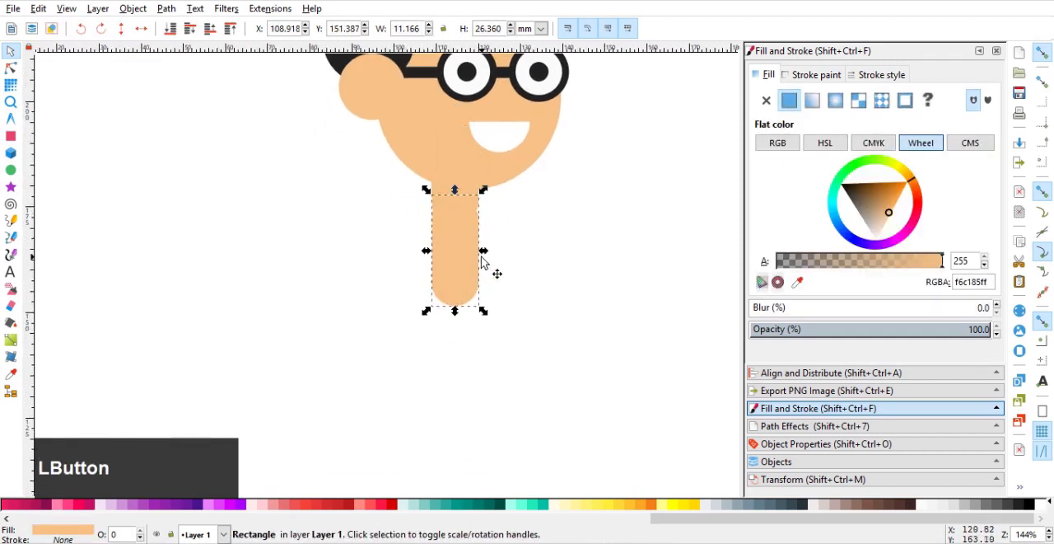
drag(484, 252, 512, 263)
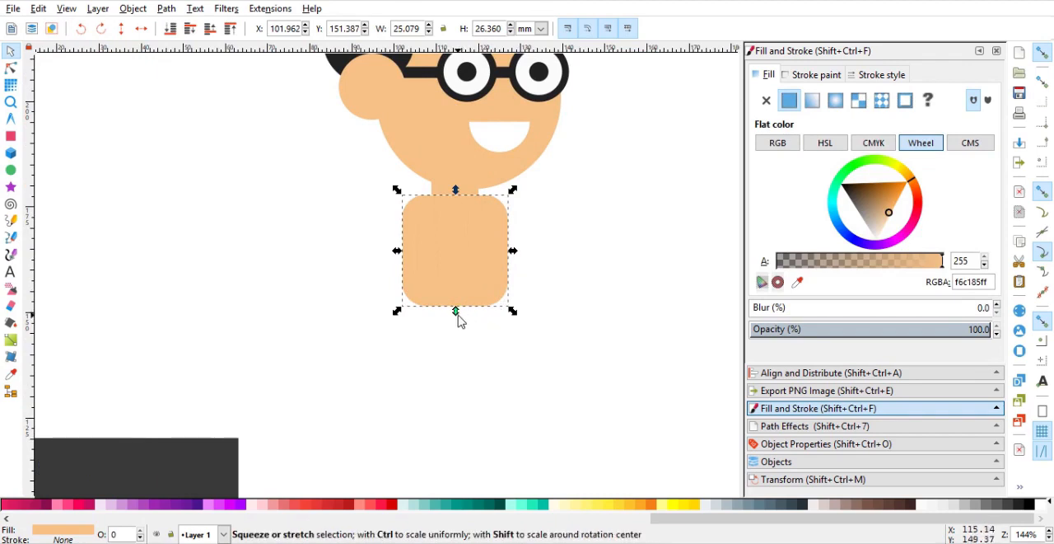
drag(458, 317, 458, 382)
key(End)
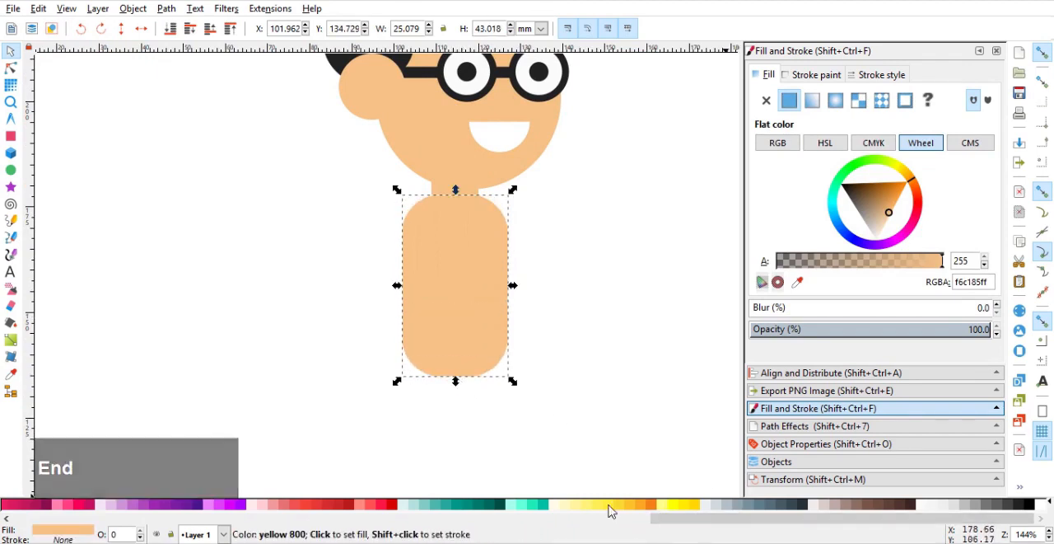
Fill the torso with orange (f57f17) and enlarge it to about 36.8 by 54.6 mm.
click(652, 504)
click(560, 346)
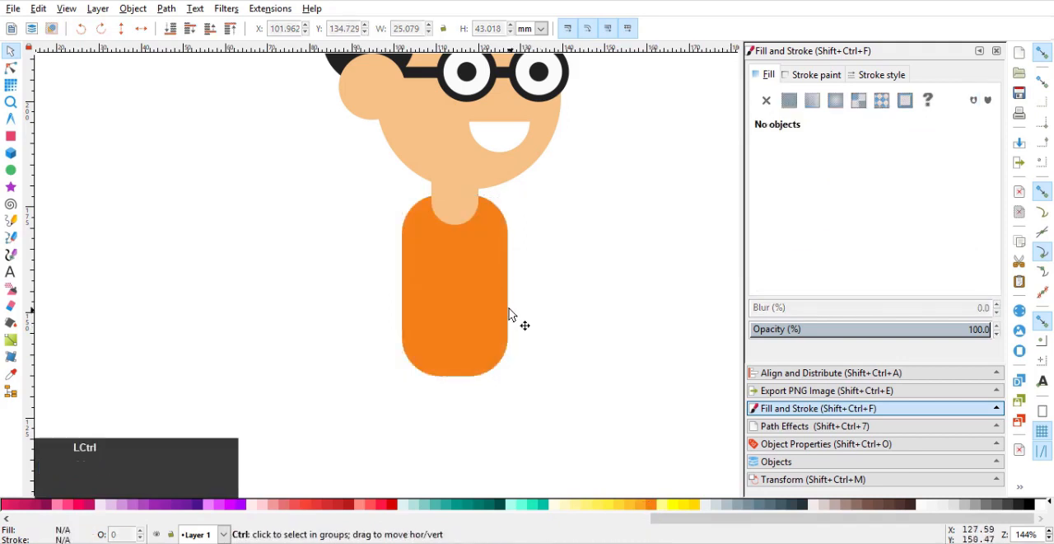
click(460, 271)
drag(485, 266, 535, 290)
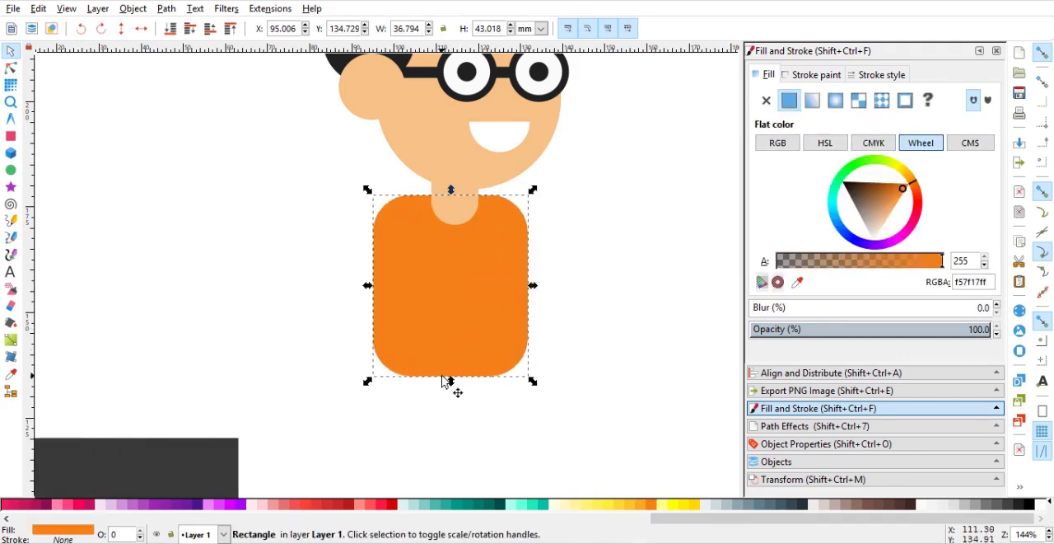
drag(451, 383, 454, 433)
ctrl+scroll(513, 299, down, 1)
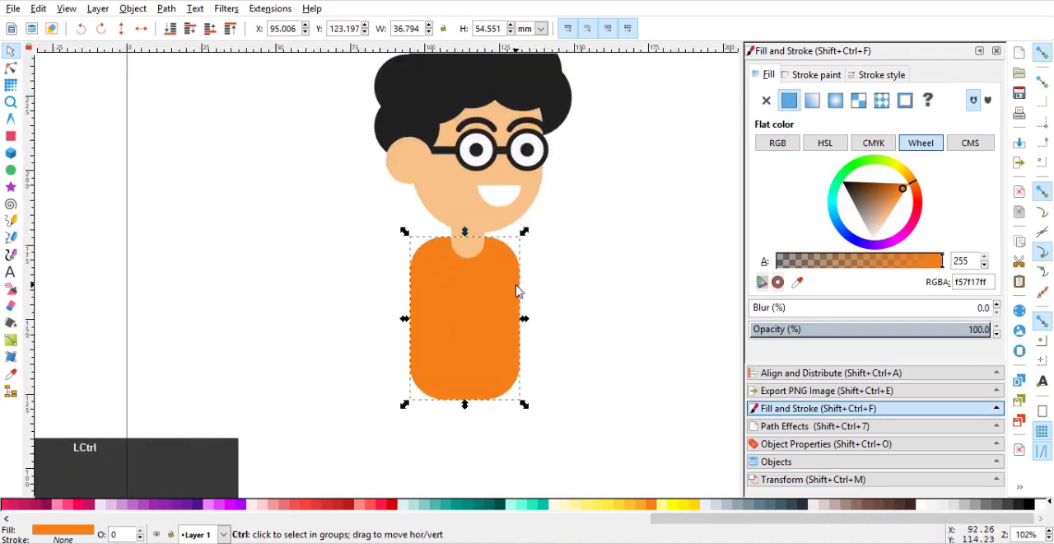
Reduce the torso's corner rounding to a radius of about 4.8 mm.
click(10, 68)
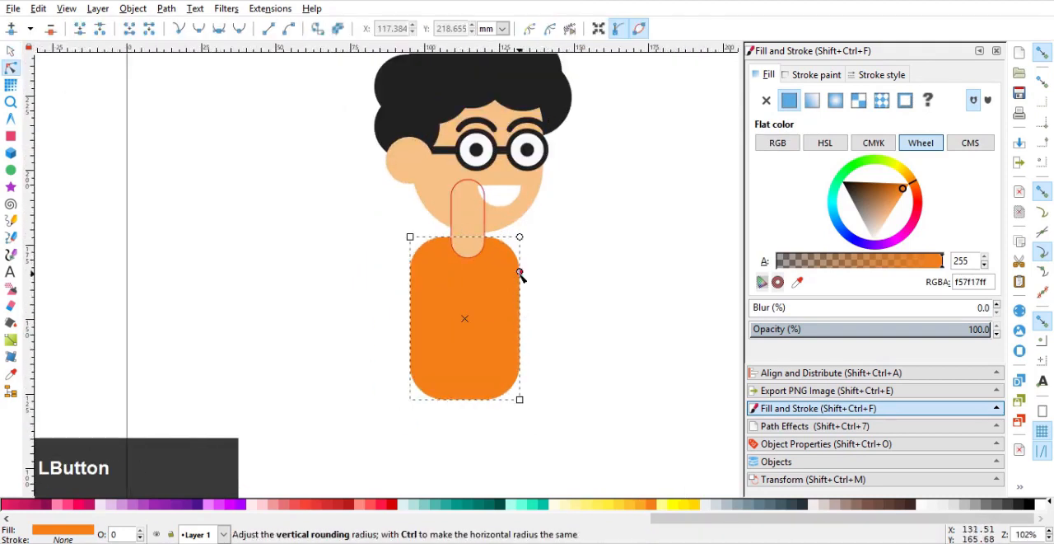
drag(522, 271, 523, 243)
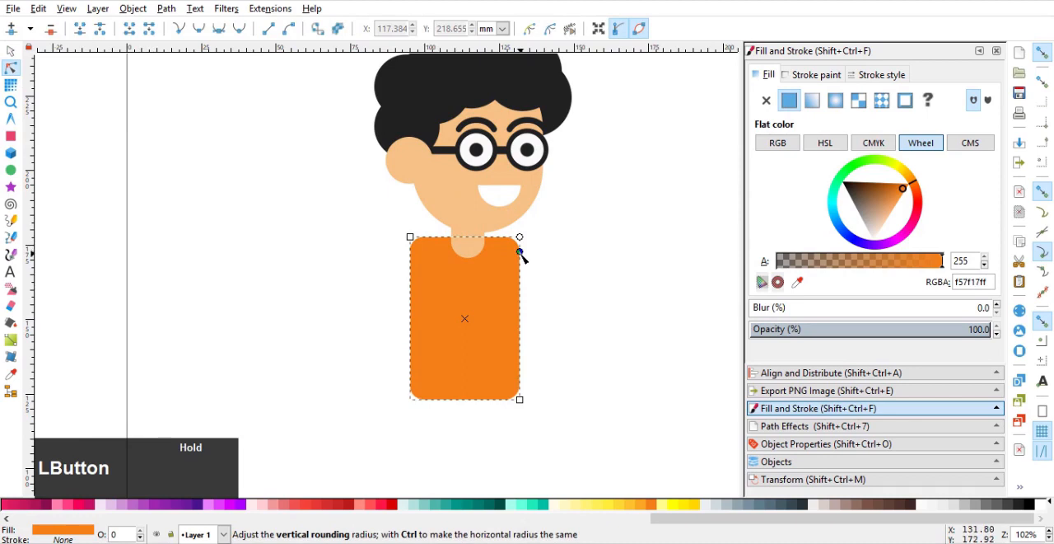
click(10, 51)
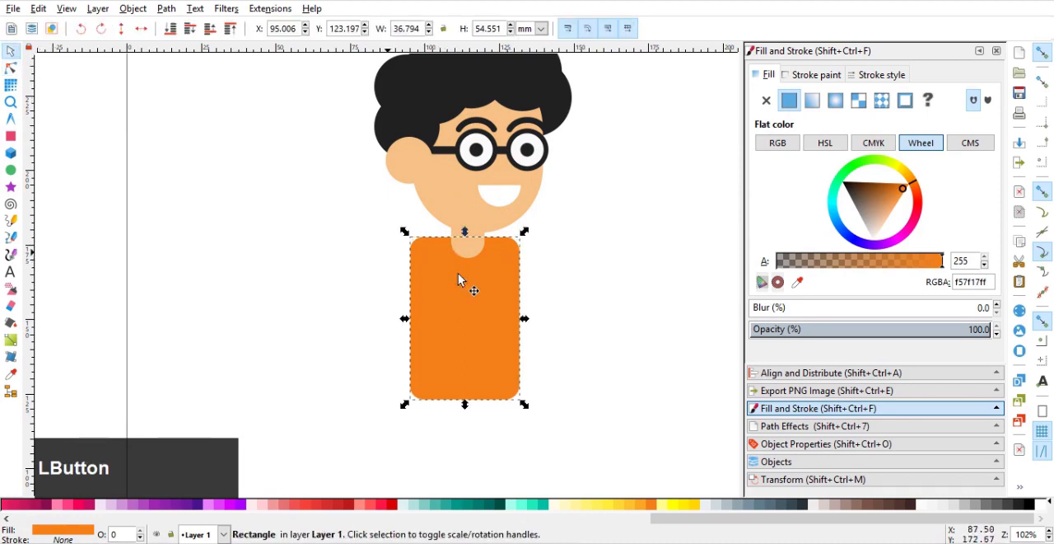
Draw a rounded rectangle about 26.9 by 53.8 mm overlapping the torso's ear-side edge, with a dark stroke and no fill.
click(11, 136)
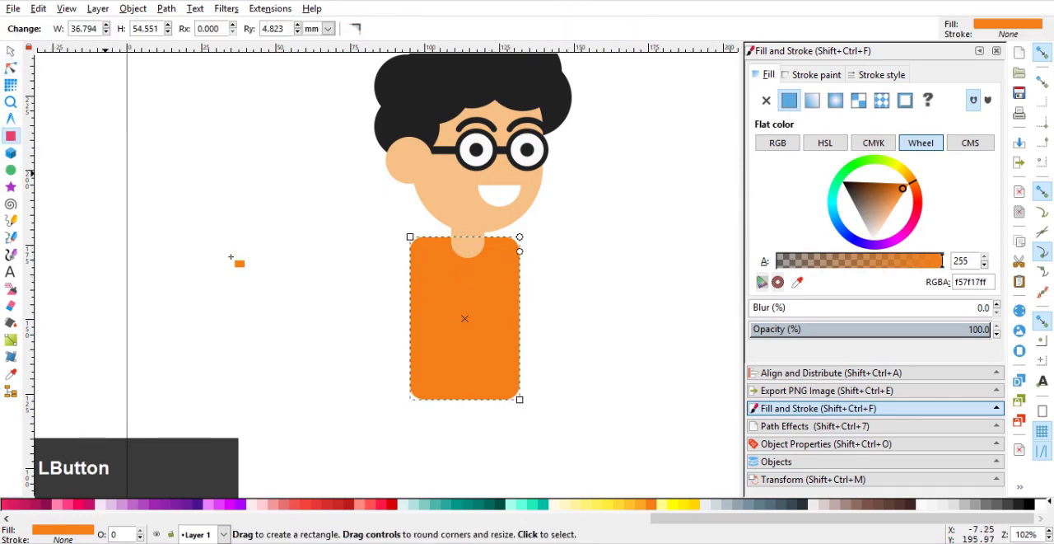
drag(366, 217, 446, 376)
click(803, 75)
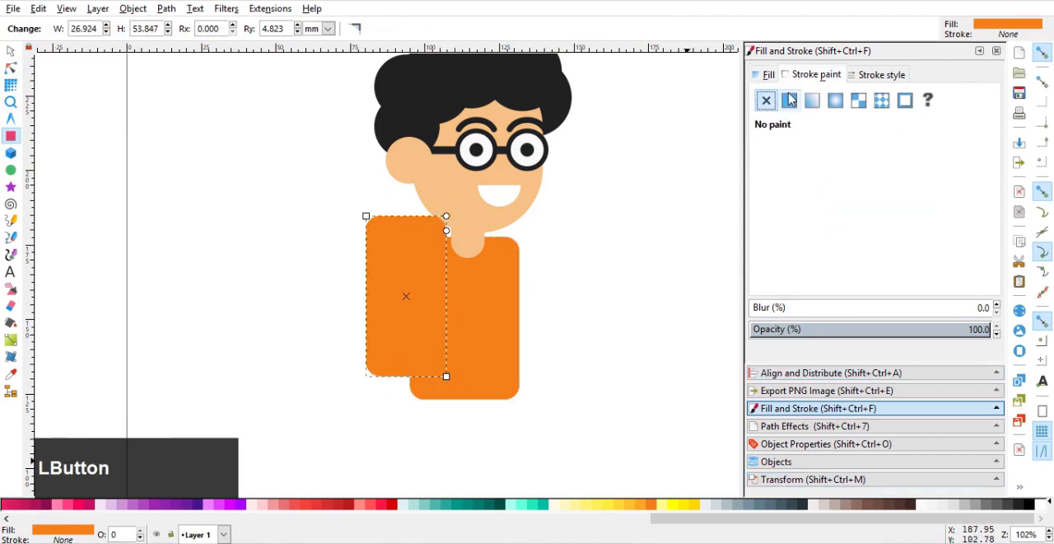
click(788, 100)
click(769, 76)
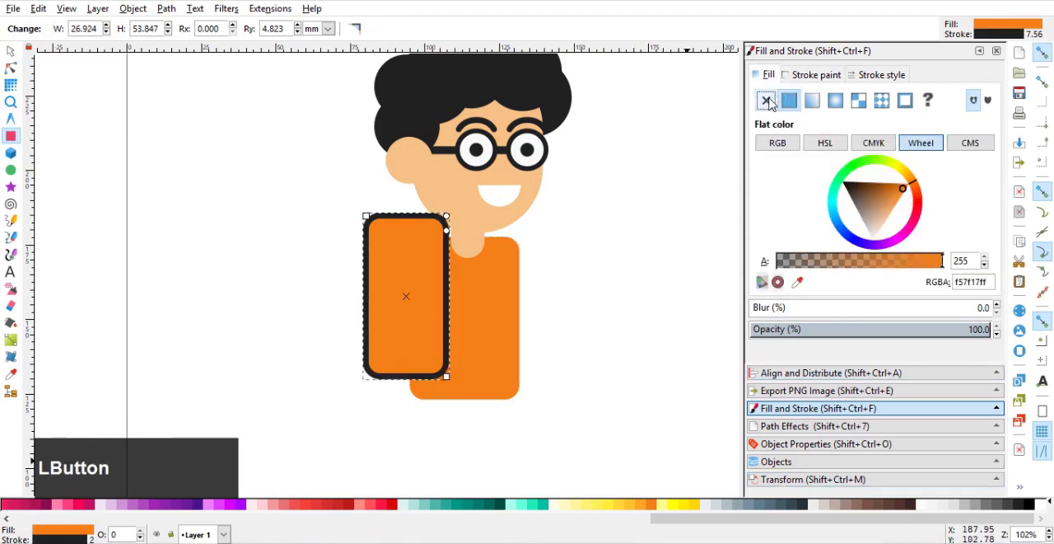
click(766, 100)
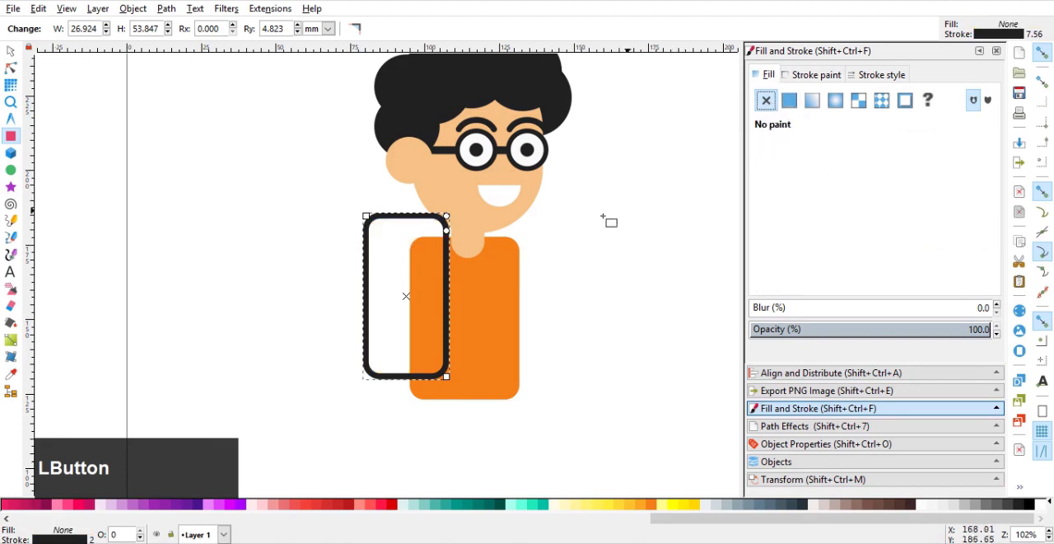
Set the rectangular outline's stroke width to 4 mm and round its ends into full semicircles.
click(870, 80)
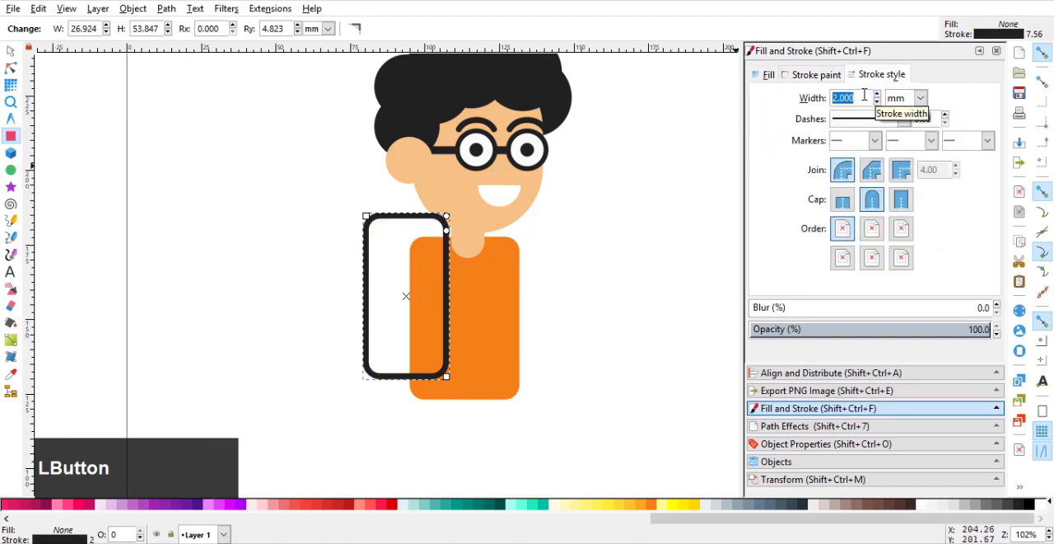
text(5)
key(Return)
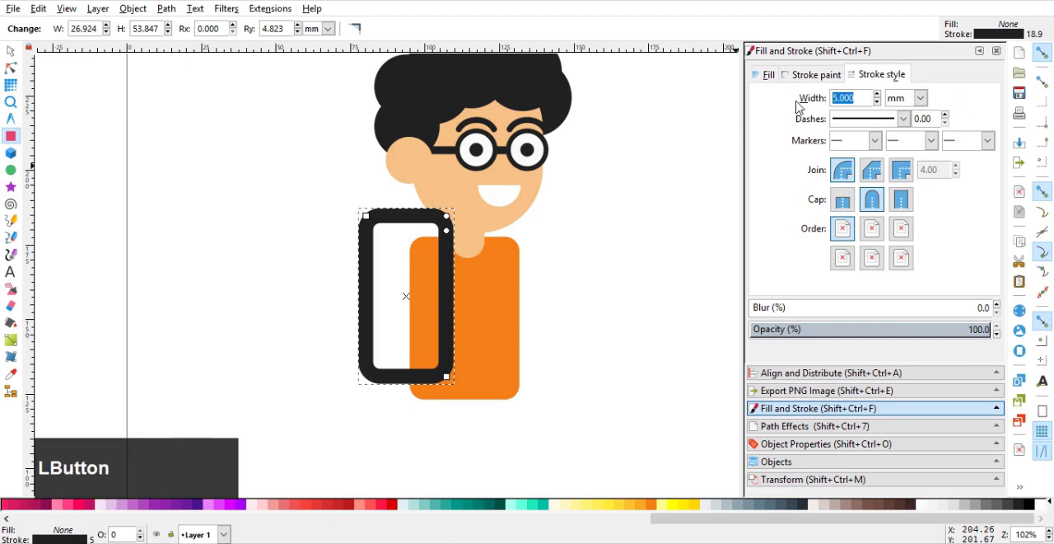
key(Return)
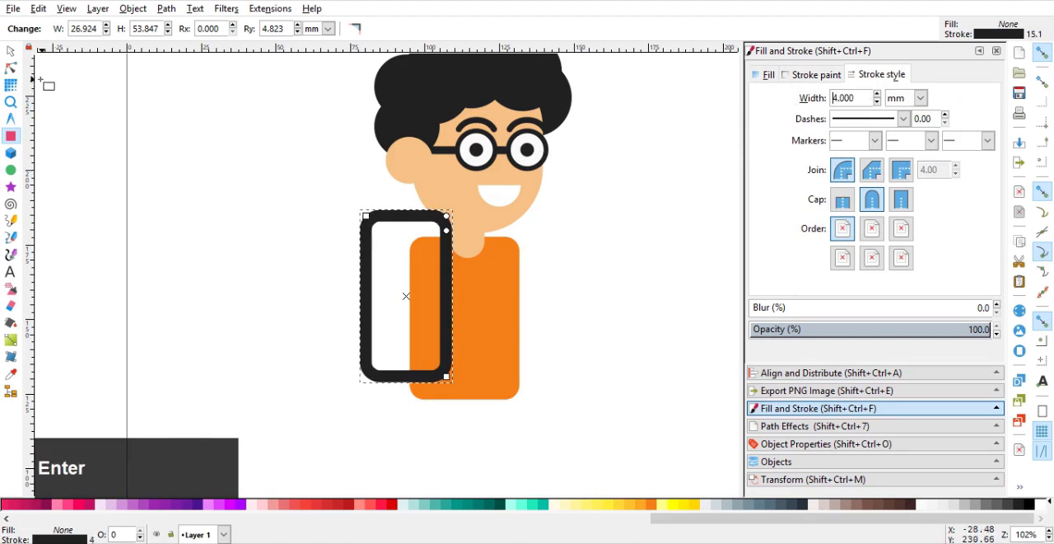
drag(446, 229, 450, 277)
scroll(415, 249, up, 1)
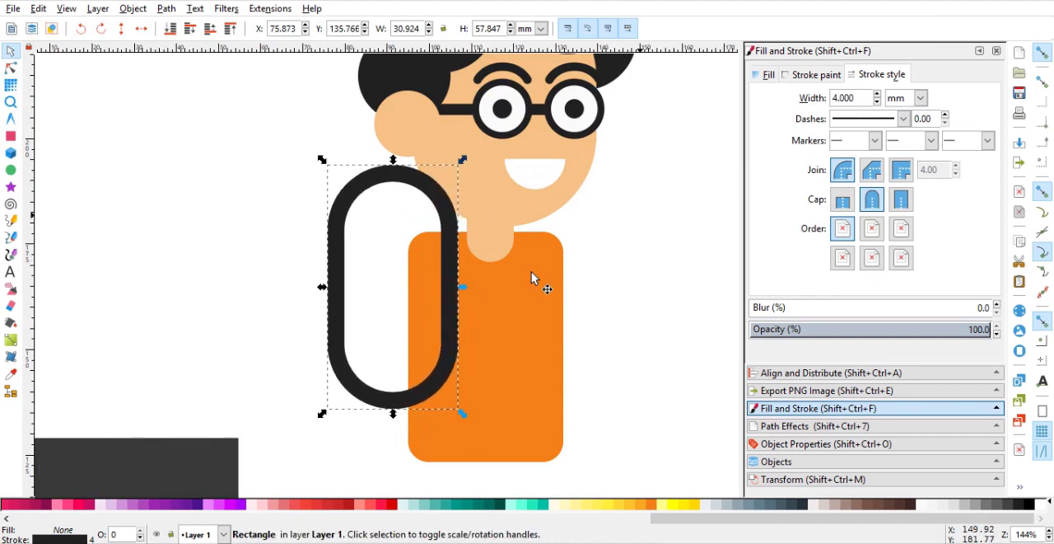
Lengthen the rounded outline downward to about 63.4 mm overall and set its stroke width to 5 mm.
click(13, 69)
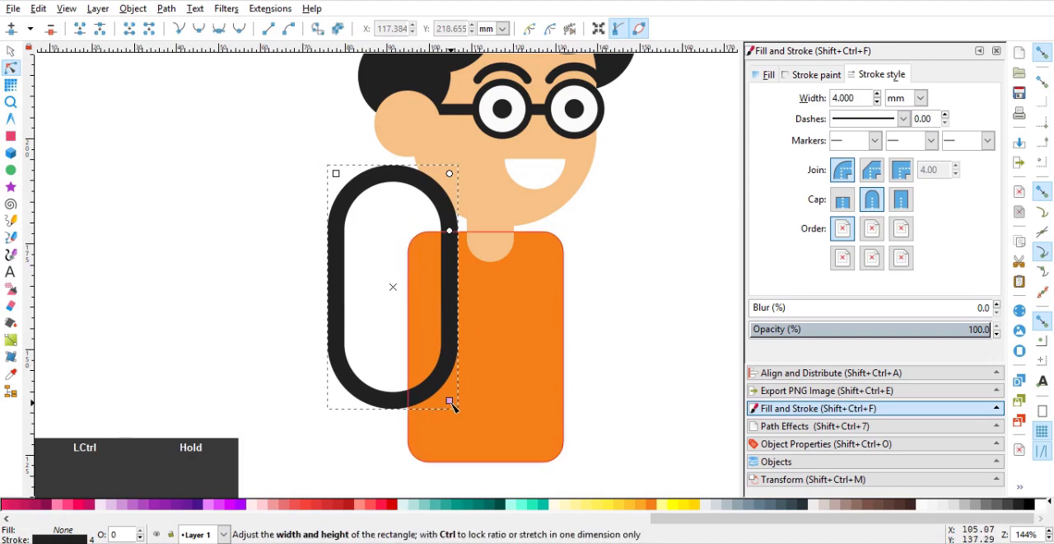
drag(452, 404, 448, 426)
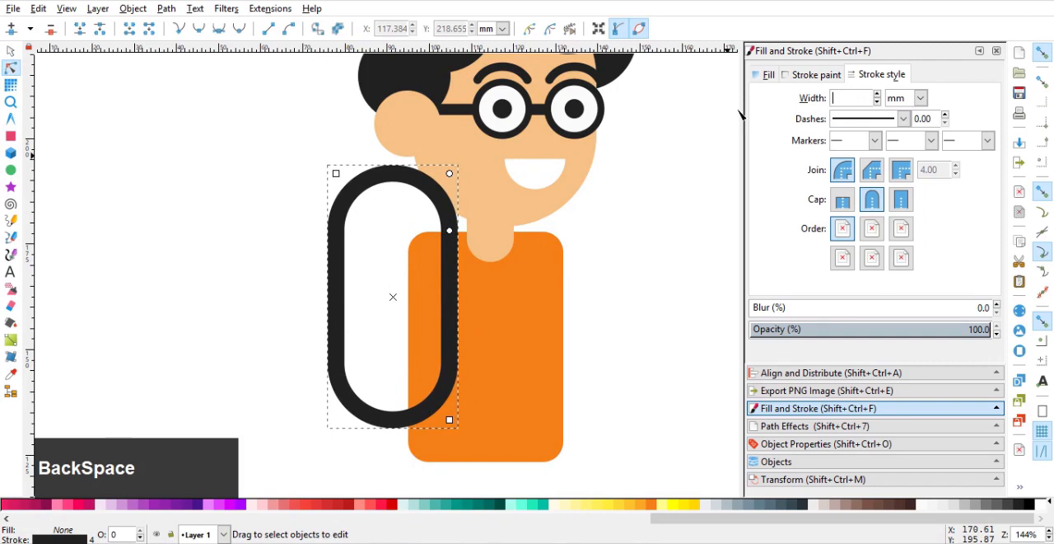
text(5)
key(Return)
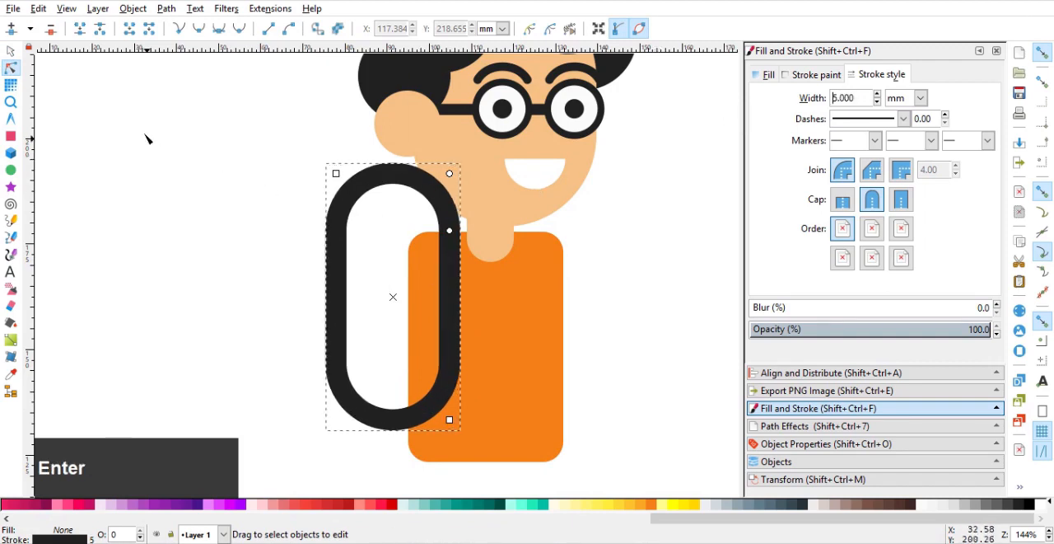
Convert the rounded outline's stroke to a path.
click(166, 10)
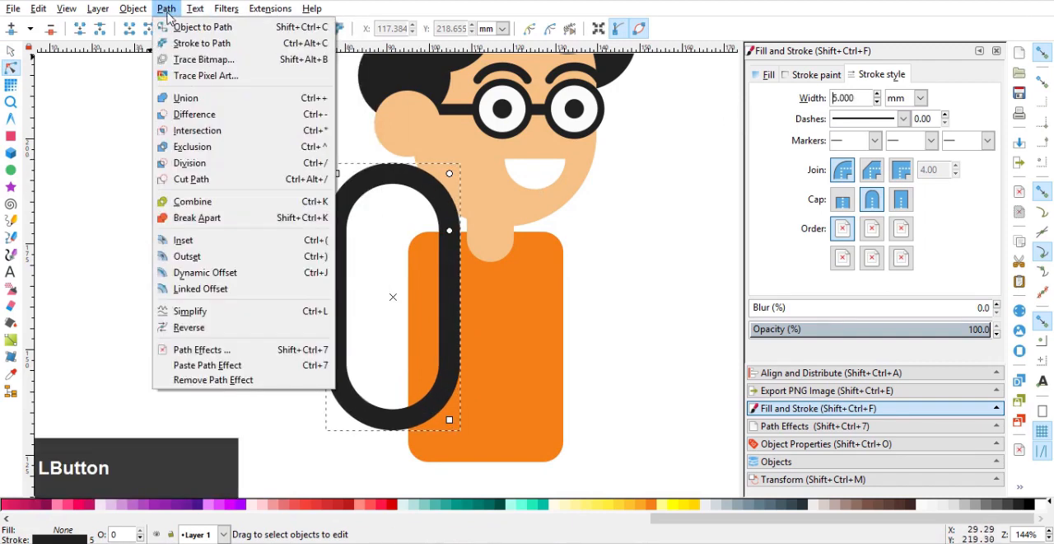
click(183, 43)
click(11, 51)
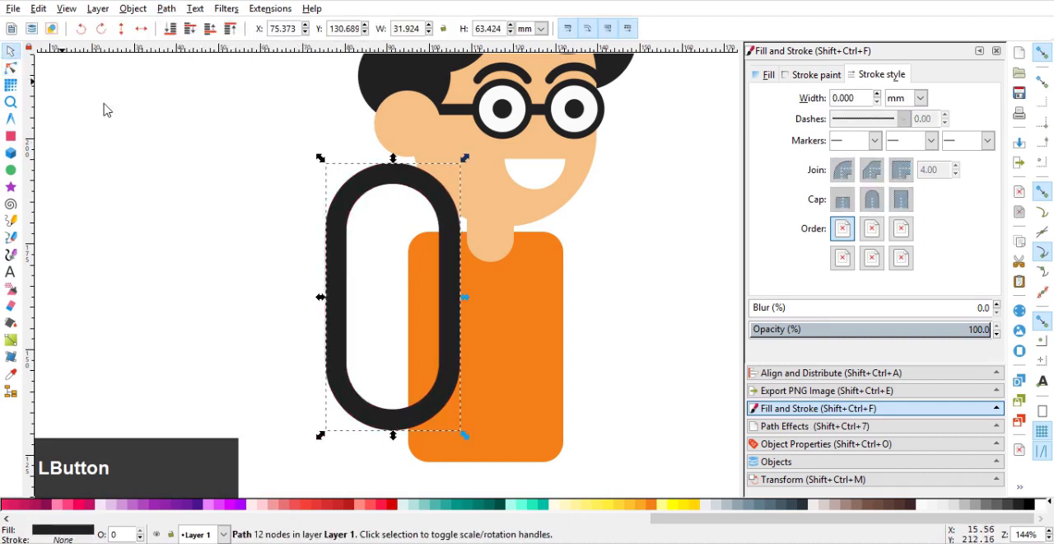
Duplicate the torso and intersect the copy with the dark rounded outline to form a backpack strap on the torso.
ctrl+click(502, 330)
key(Home)
shift+click(362, 199)
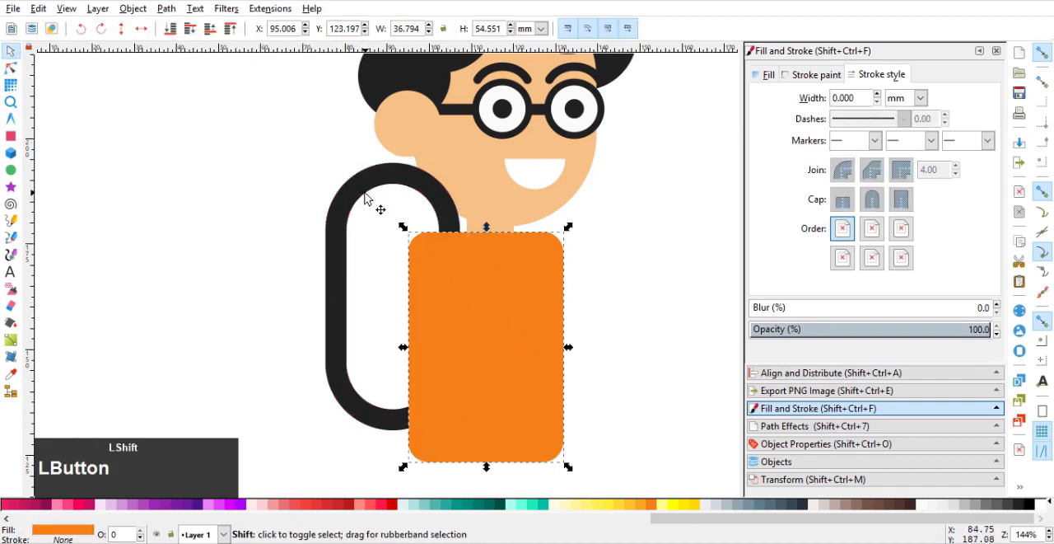
key(ctrl+asterisk)
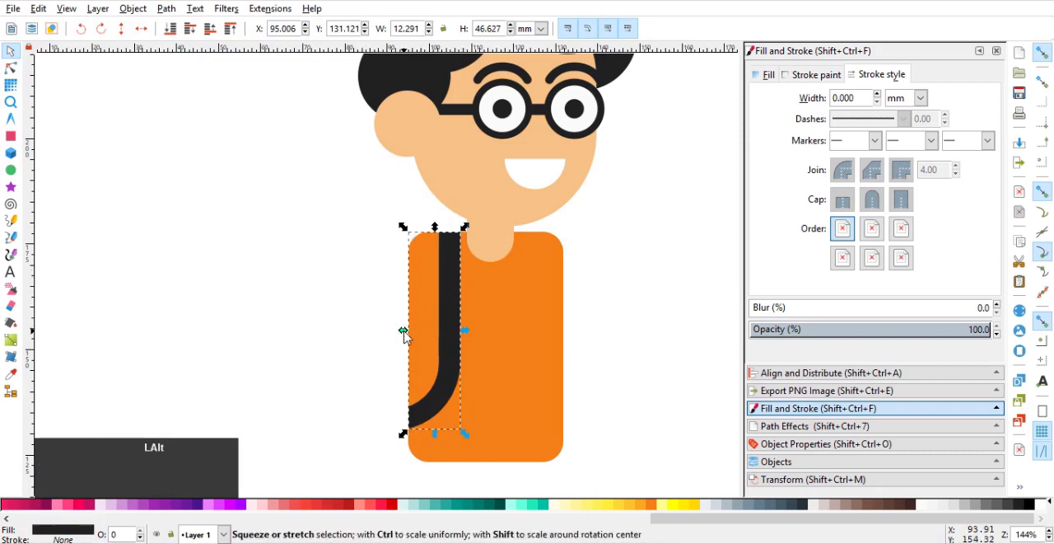
Mirror a copy of the strap to the torso's other side and trim it to the torso's edge with a torso duplicate.
mouse_move(403, 329)
mouse_down()
mouse_move(543, 341)
mouse_move(518, 335)
mouse_move(539, 315)
mouse_move(548, 322)
mouse_move(536, 348)
mouse_up()
click(500, 404)
key(Home)
shift+click(576, 422)
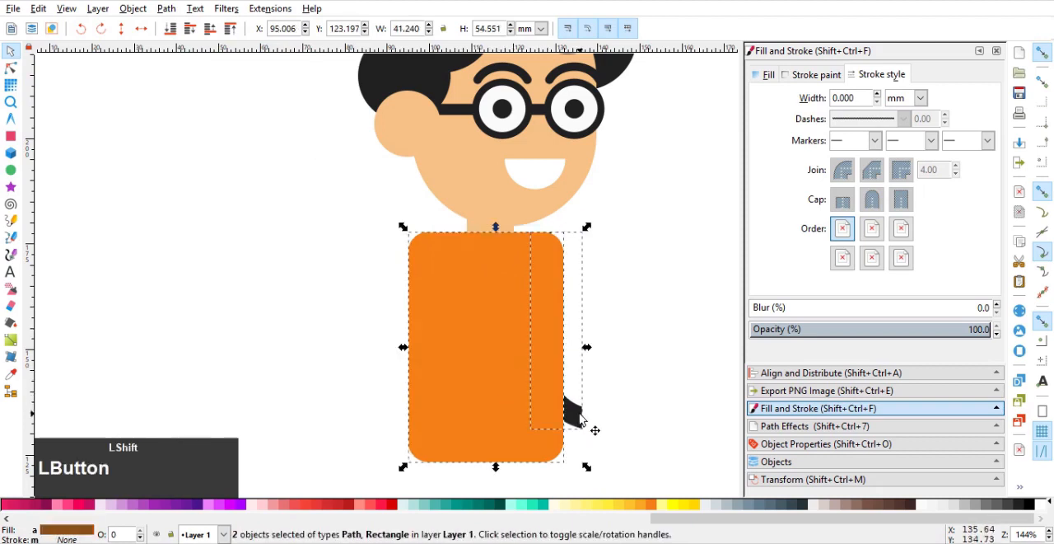
key(ctrl+z)
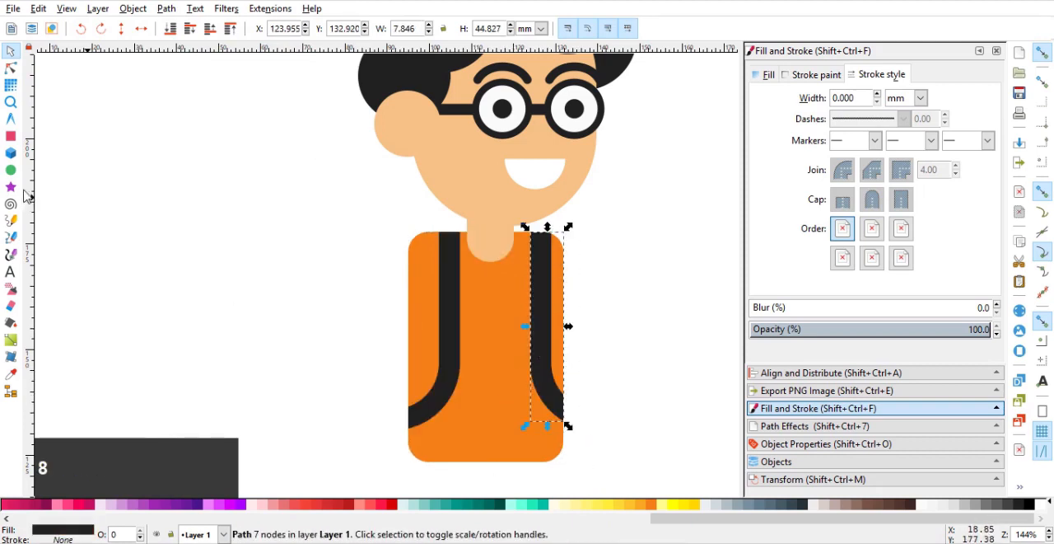
Draw a rounded rectangle about 43.4 by 63.9 mm behind the character as the backpack, with fill 212121 and no stroke.
click(10, 136)
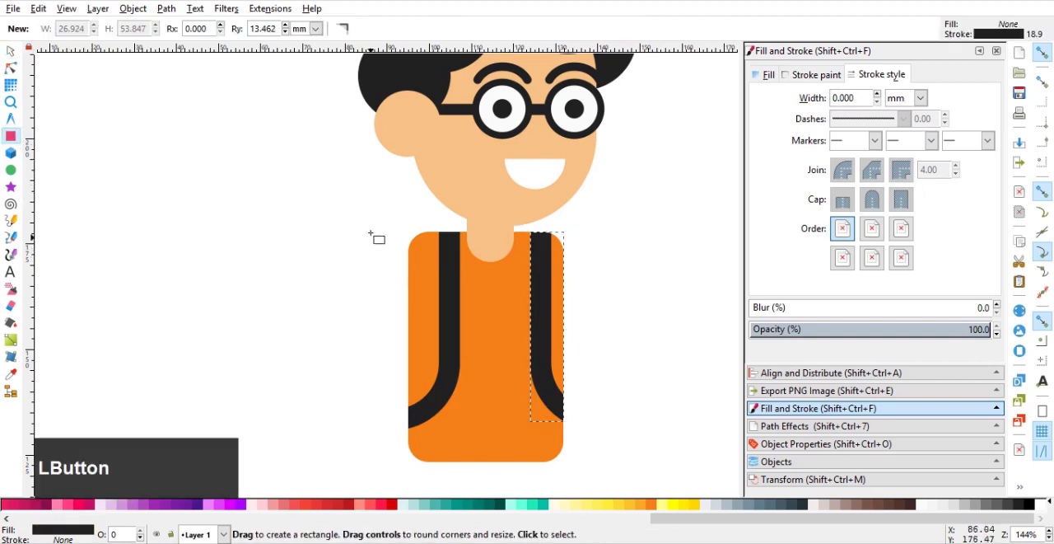
mouse_move(381, 193)
mouse_down()
mouse_move(563, 378)
mouse_move(564, 461)
mouse_up()
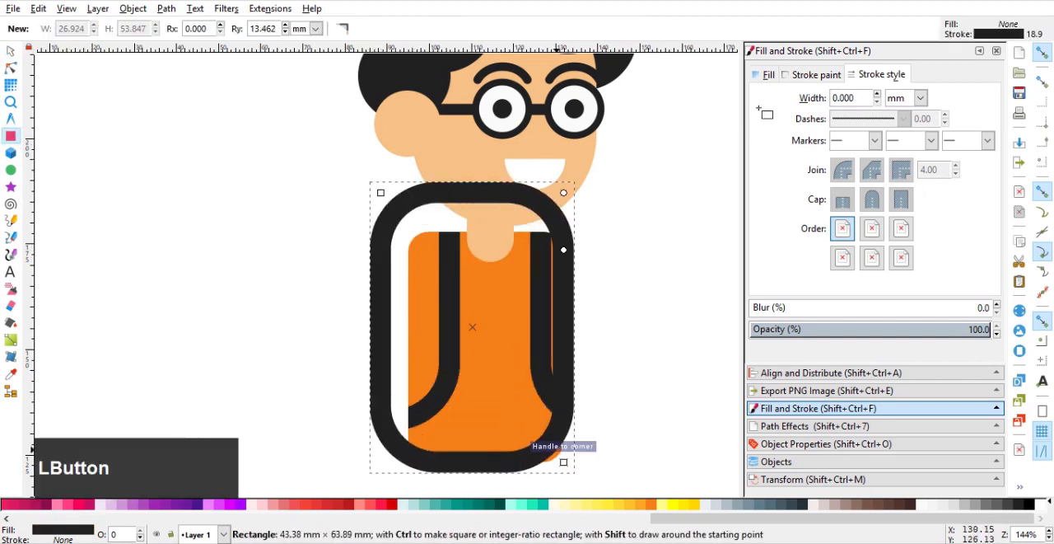
click(803, 75)
click(765, 100)
click(767, 74)
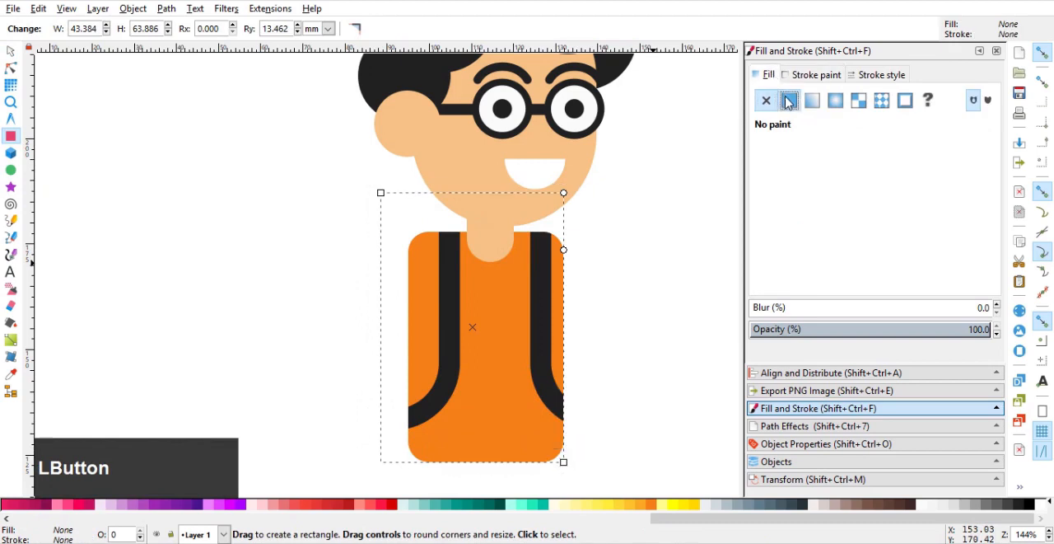
key(End)
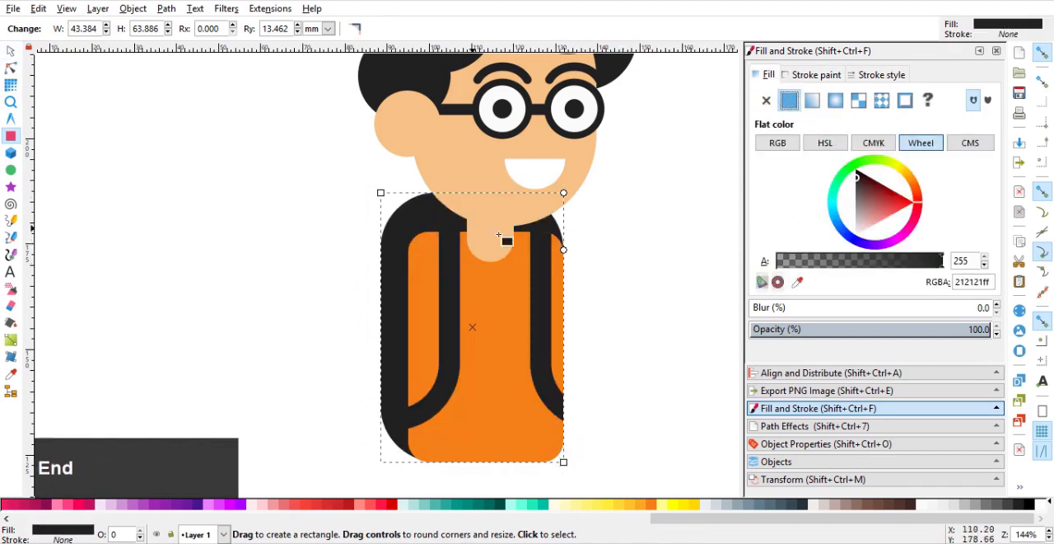
Reduce the backpack rectangle's corner rounding and make it slightly wider and shorter, ending above the torso's lower edge.
click(564, 245)
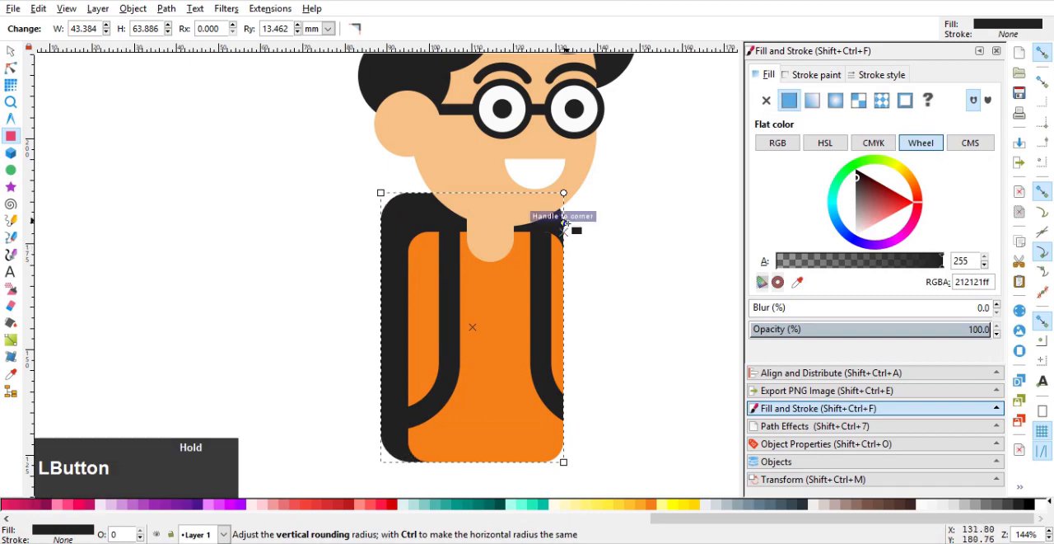
drag(566, 233, 565, 231)
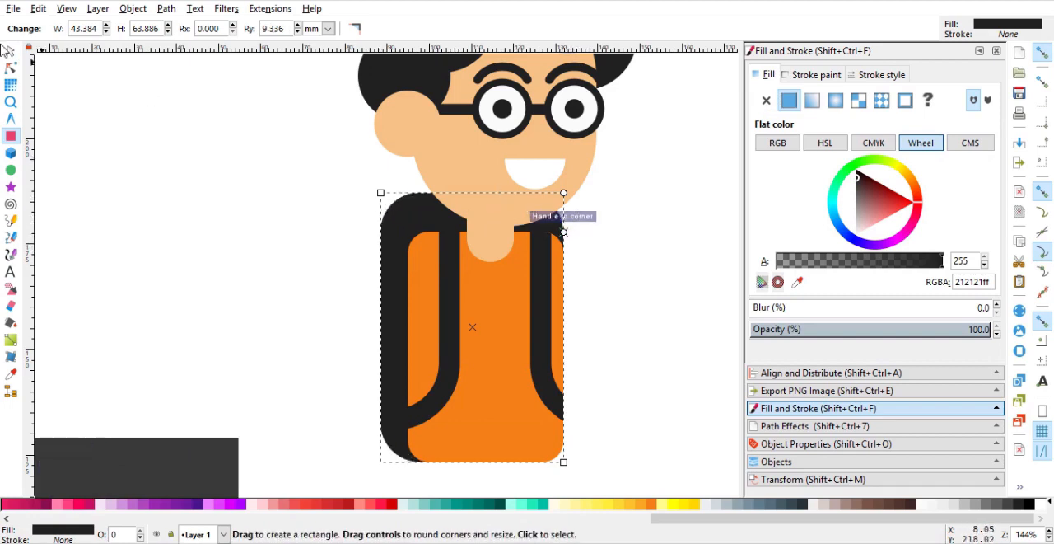
drag(564, 233, 564, 209)
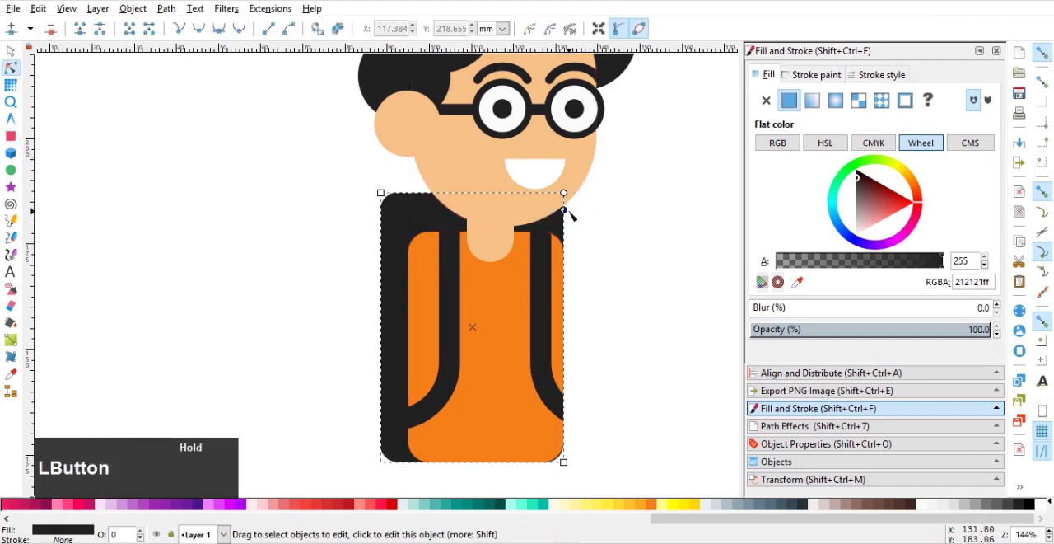
drag(562, 459, 576, 440)
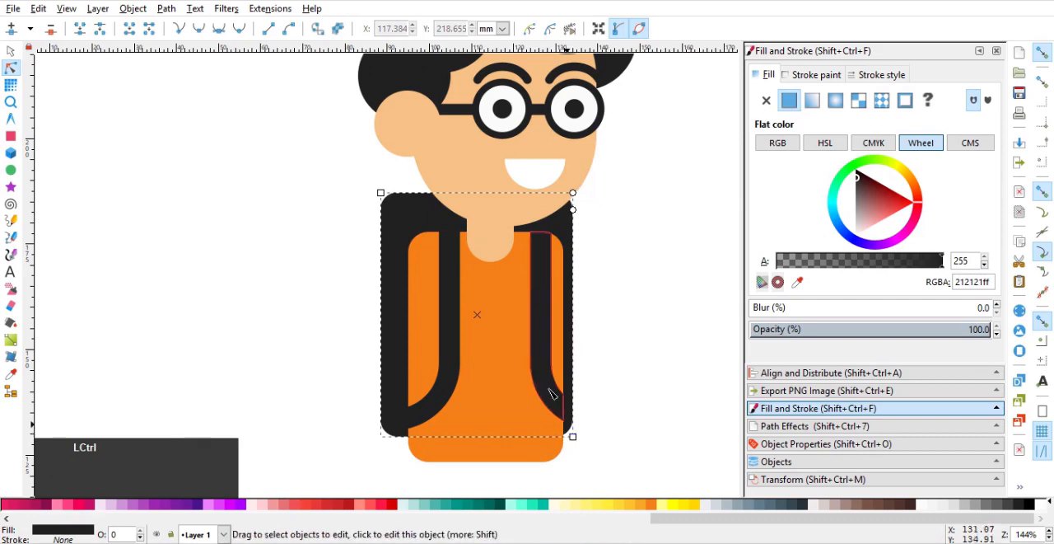
Examine the mirrored strap's upper end where it meets the torso's rounded shoulder corner.
scroll(557, 227, up, 3)
click(554, 221)
scroll(587, 174, up, 3)
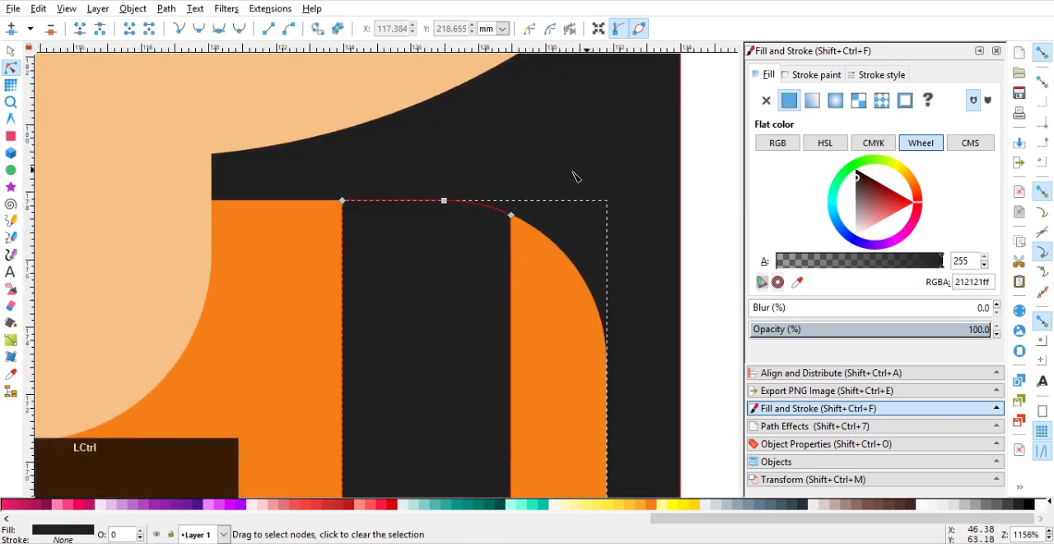
scroll(559, 228, down, 6)
click(11, 51)
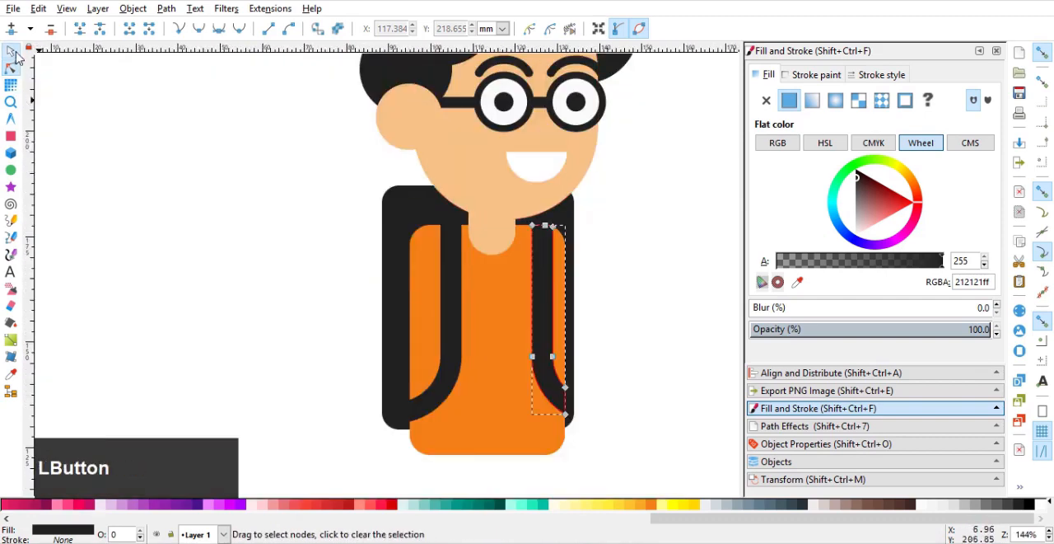
click(352, 264)
Draw a curved open path for the bent arm from the ear-side shoulder, out past the backpack, and back to the torso.
scroll(354, 272, up, 1)
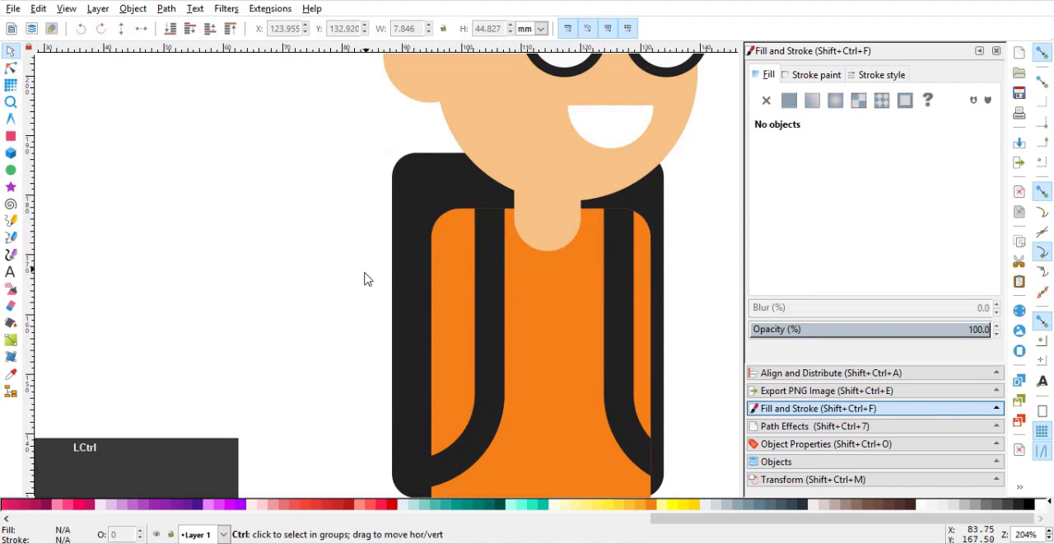
click(11, 238)
click(447, 229)
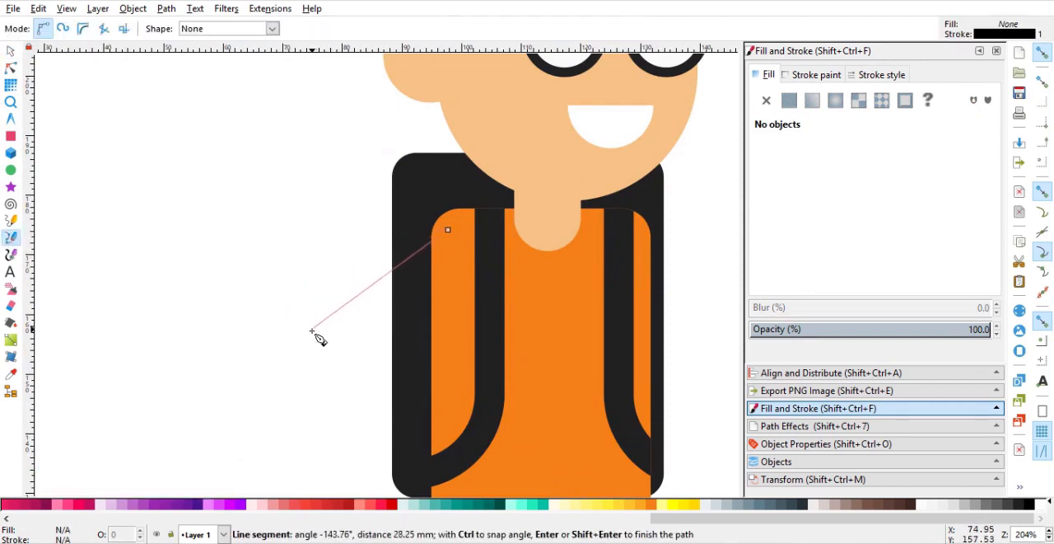
drag(314, 329, 373, 388)
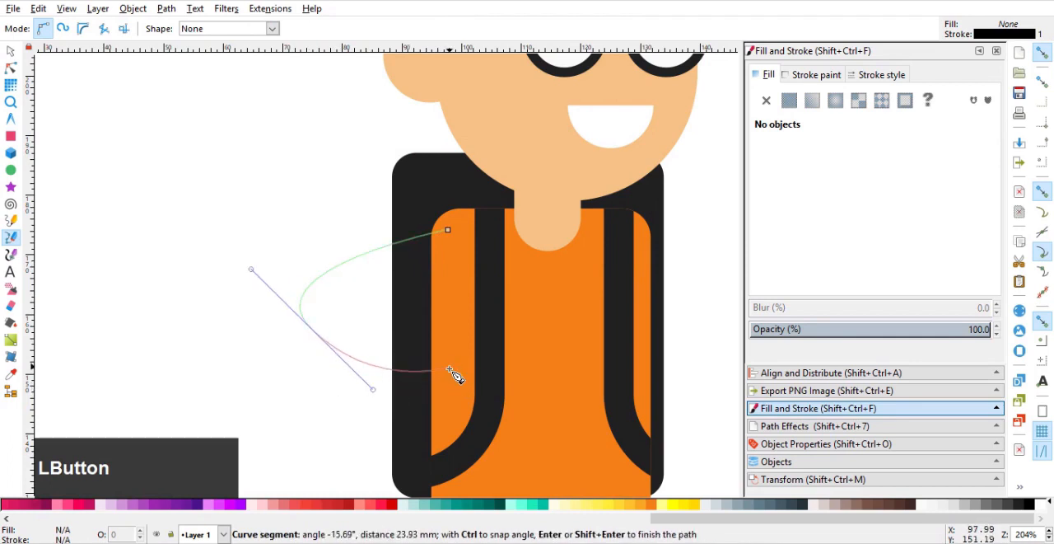
right_click(449, 369)
Set the arm path's stroke width to 8 mm and sample the torso's orange f57f17 as its stroke colour.
click(871, 77)
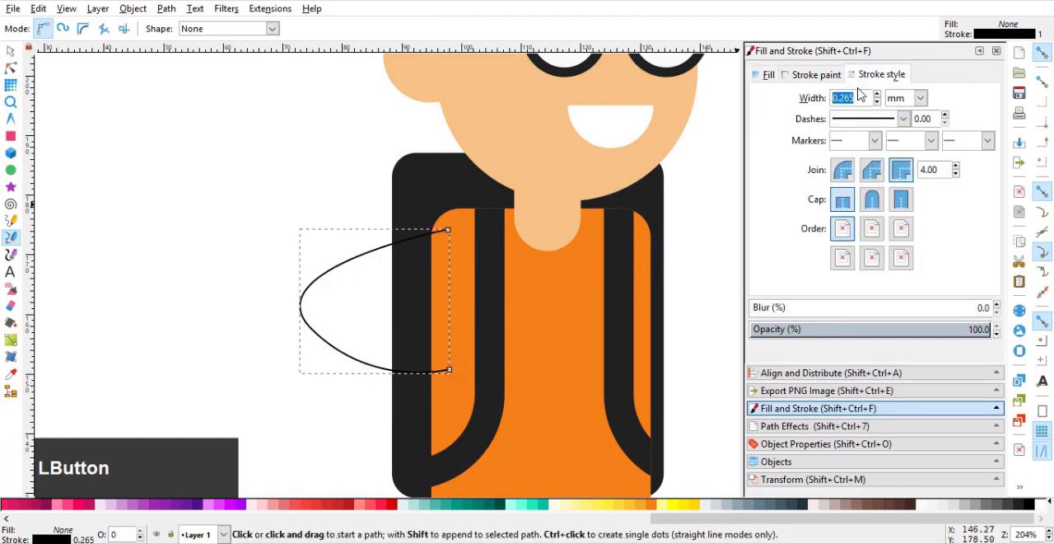
key(Return)
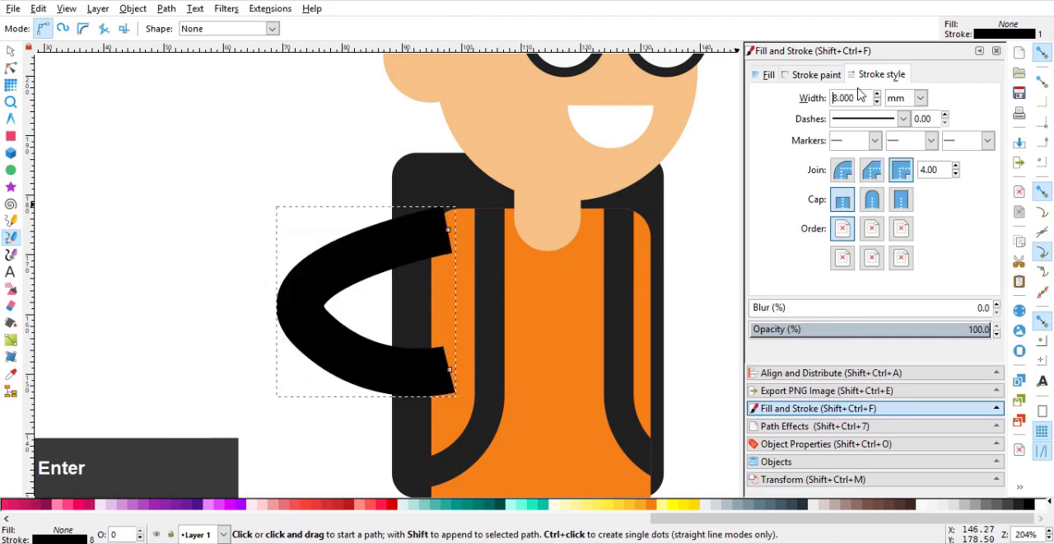
click(815, 75)
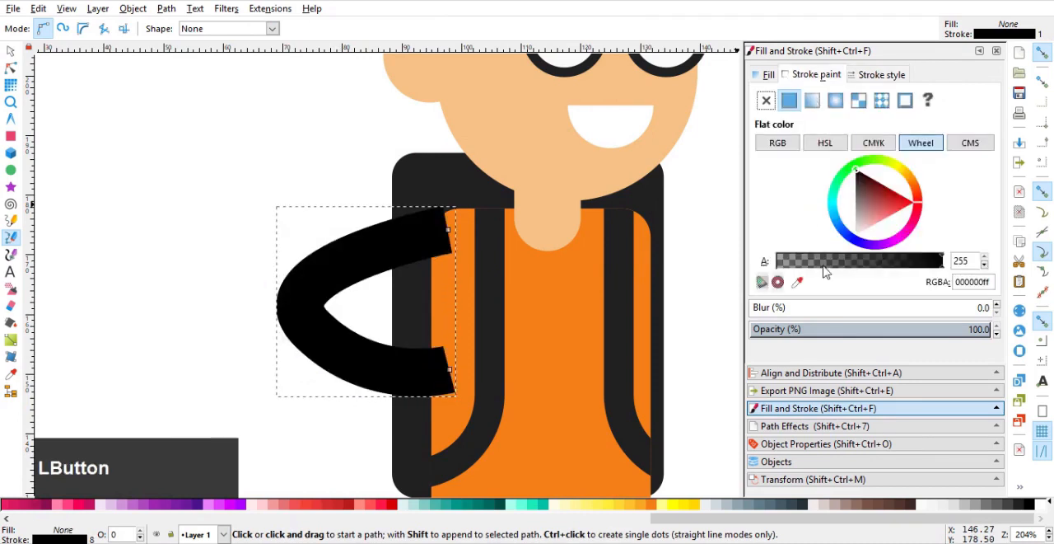
click(797, 281)
click(512, 319)
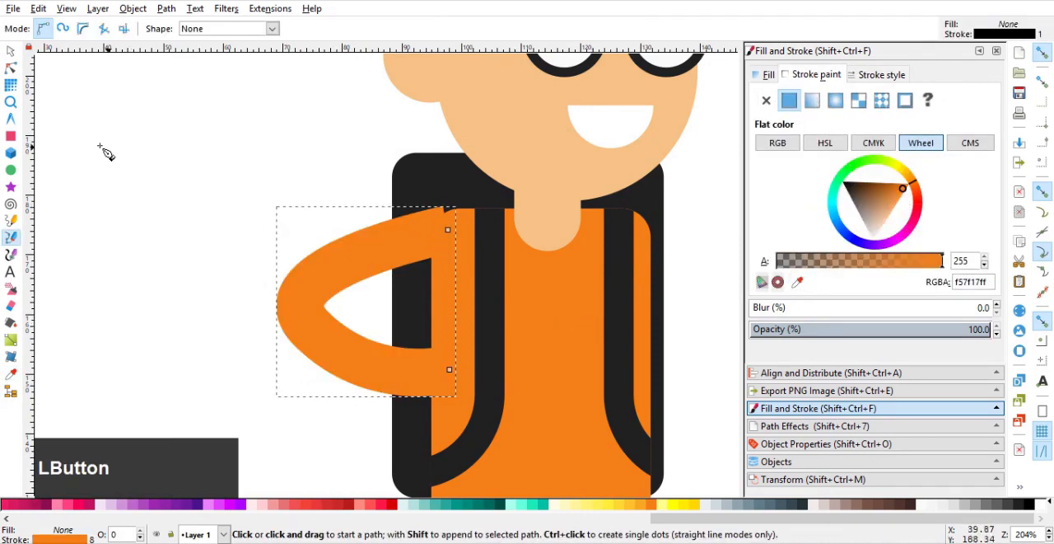
Reshape the arm by moving its shoulder node further into the torso and adjusting the elbow node for a rounder bend.
click(11, 67)
scroll(412, 271, up, 2)
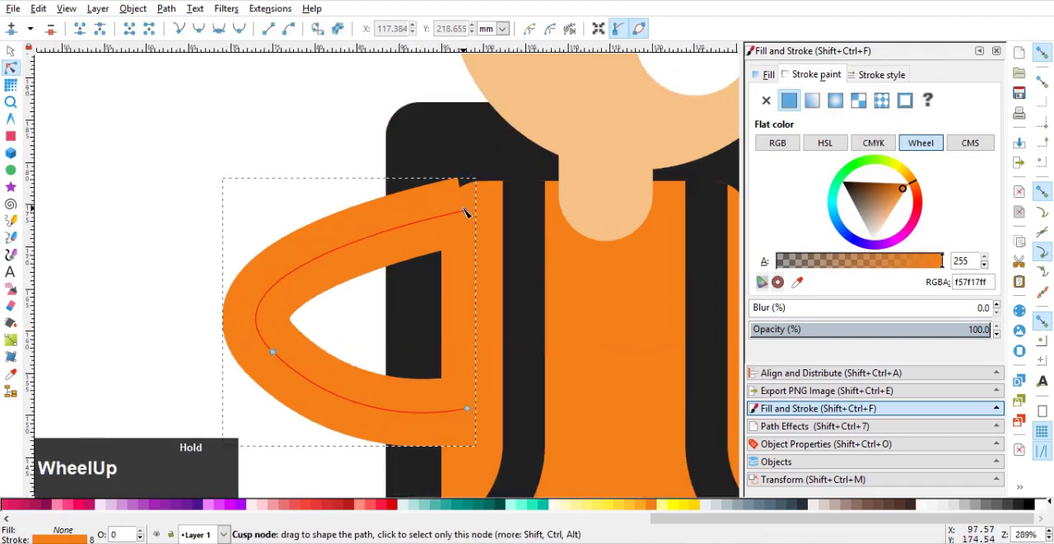
mouse_move(464, 211)
mouse_down()
mouse_move(472, 224)
mouse_move(480, 216)
mouse_up()
drag(187, 269, 263, 256)
drag(318, 333, 318, 278)
scroll(346, 278, up, 1)
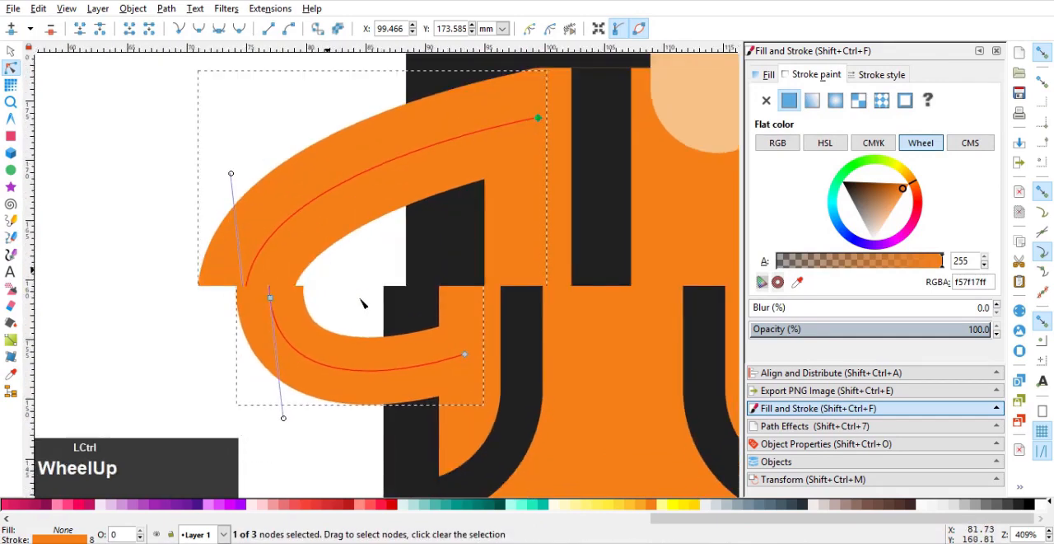
scroll(375, 304, down, 3)
drag(422, 312, 351, 316)
scroll(351, 320, up, 1)
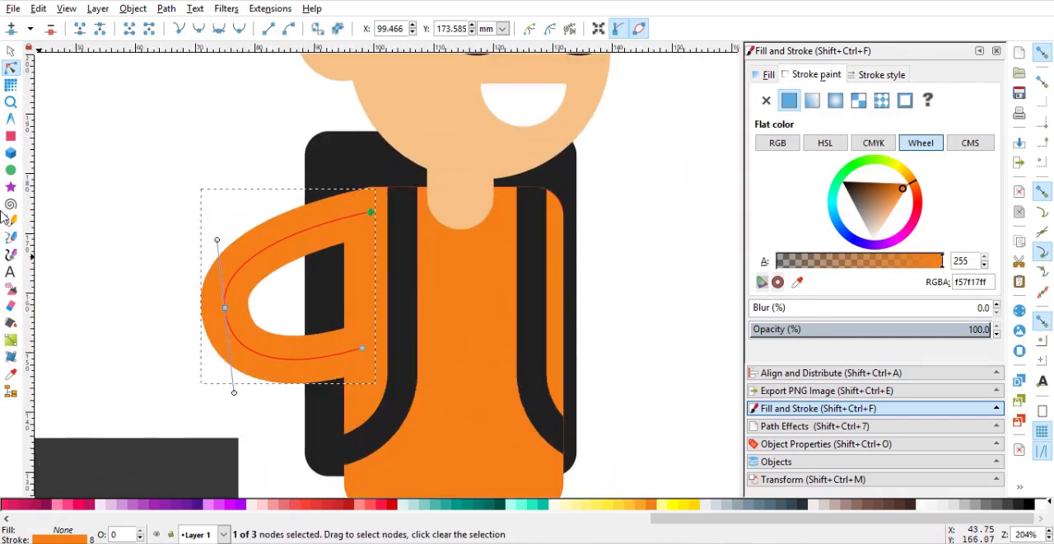
Draw a half-circle about 11.8 mm wide at the arm's end as the hand, with no stroke and the face's skin-tone fill.
click(11, 171)
drag(353, 310, 423, 383)
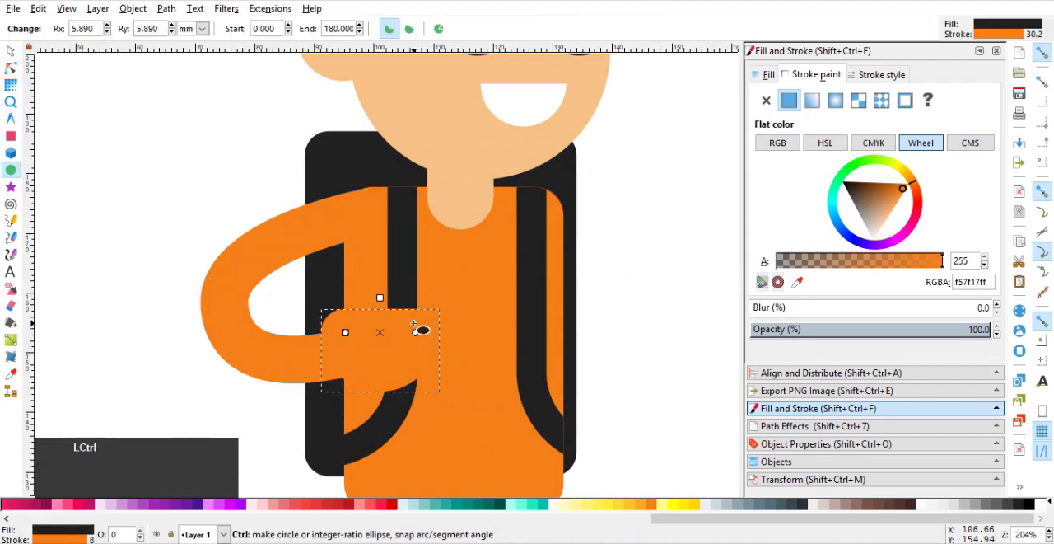
click(765, 103)
click(797, 282)
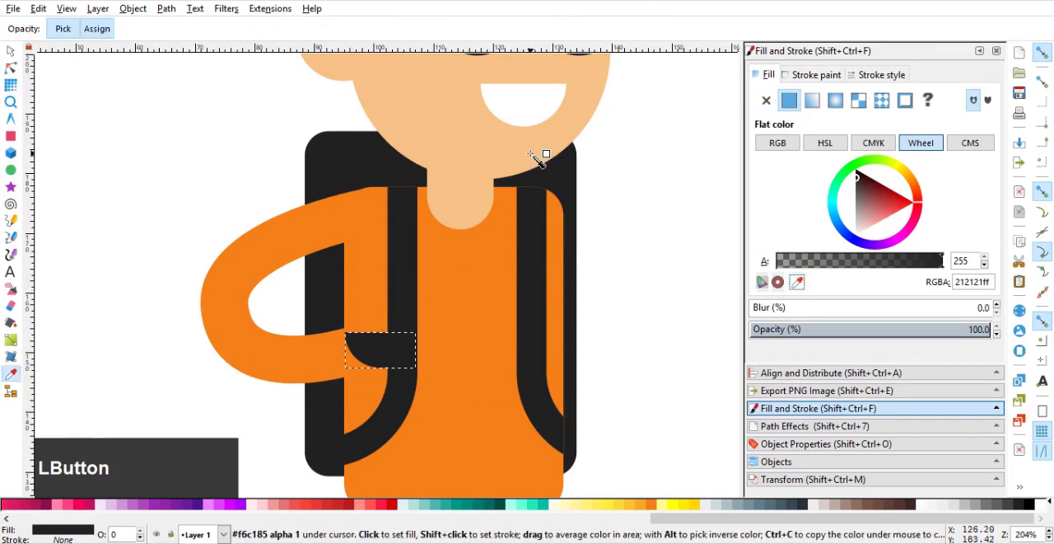
click(539, 158)
Turn the half-circle hand into a full circle, size it to about 12.6 mm and place it over the arm's end.
drag(415, 332, 384, 336)
click(12, 52)
drag(425, 302, 436, 306)
scroll(620, 277, down, 2)
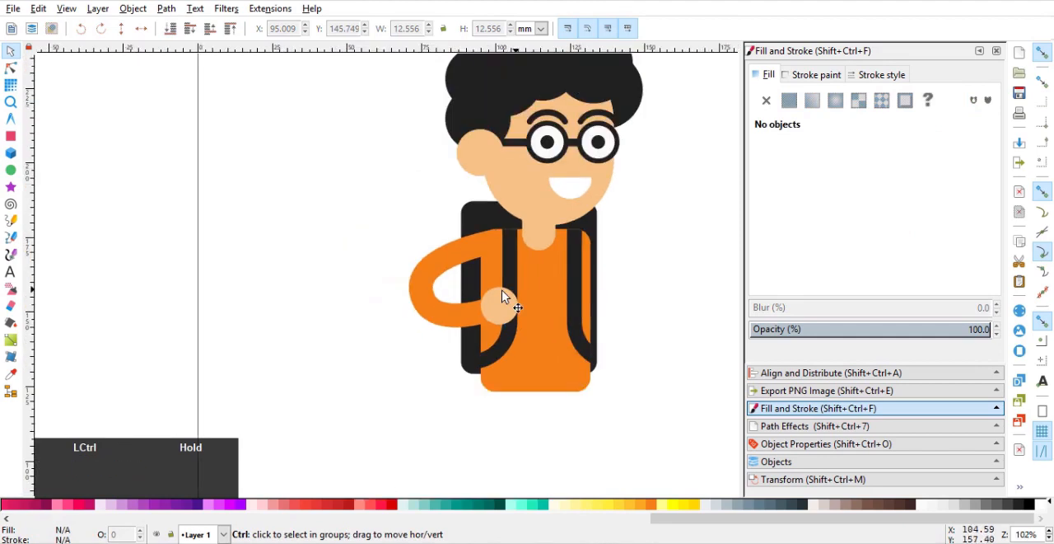
Move the arm's elbow node closer to the body, to about X 79.7, Y 157.2 mm.
scroll(504, 297, up, 1)
ctrl+click(404, 283)
click(11, 69)
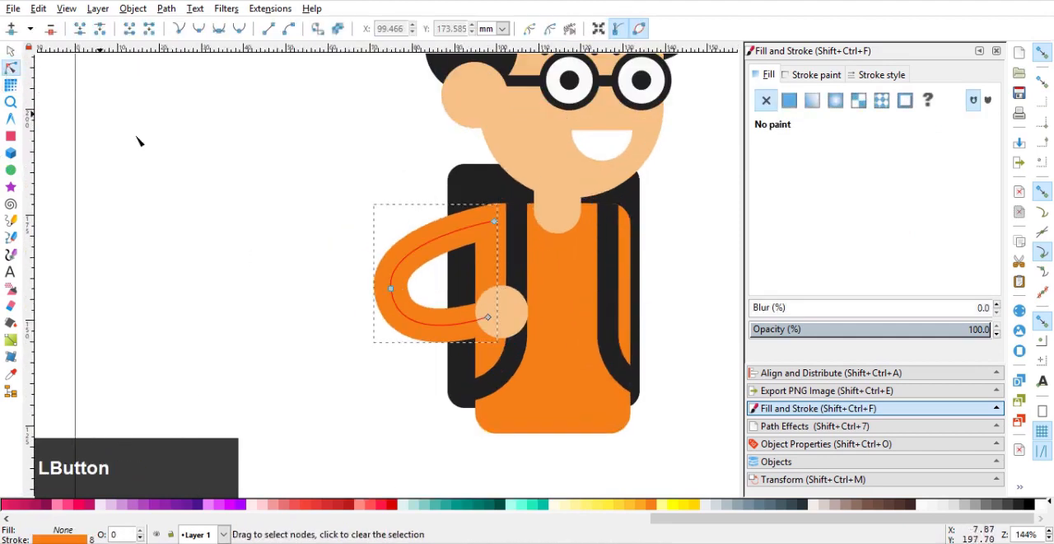
drag(391, 290, 410, 292)
scroll(513, 332, down, 3)
scroll(524, 343, up, 3)
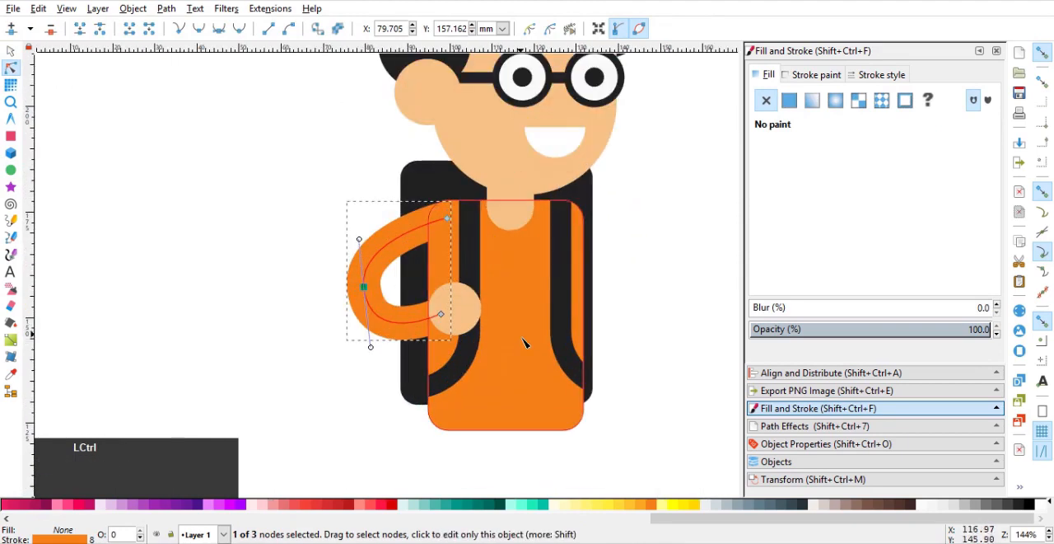
Select the torso, arm, hand, straps and backpack without the head and neck, and narrow them together to about 50.2 mm wide.
click(11, 51)
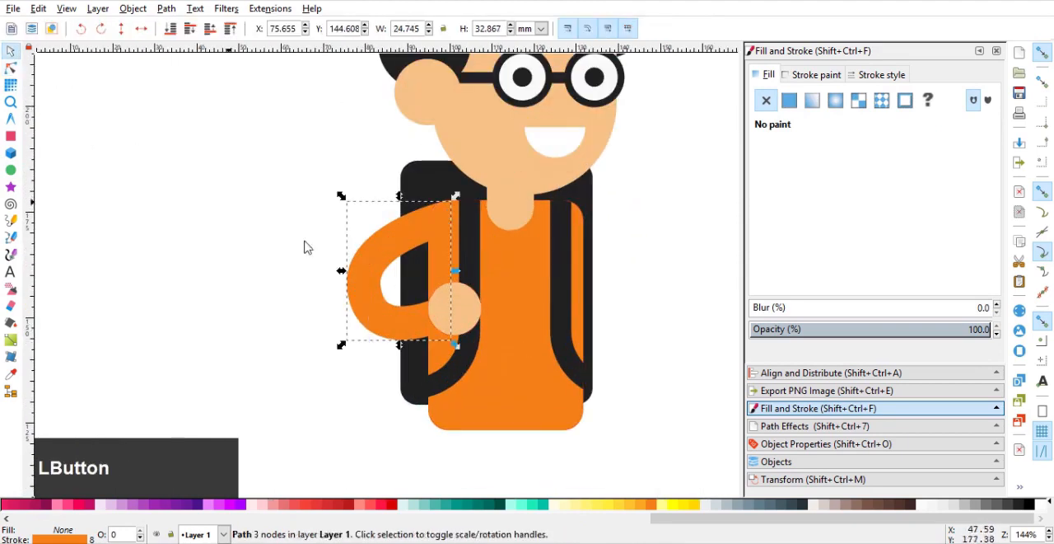
drag(309, 127, 649, 457)
shift+click(521, 204)
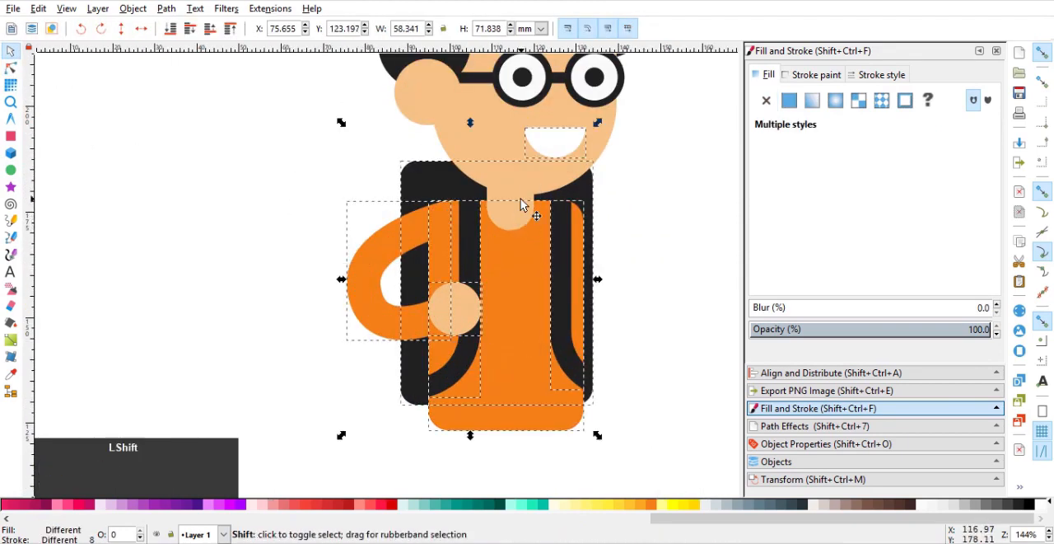
shift+click(516, 209)
shift+click(550, 146)
shift+click(530, 163)
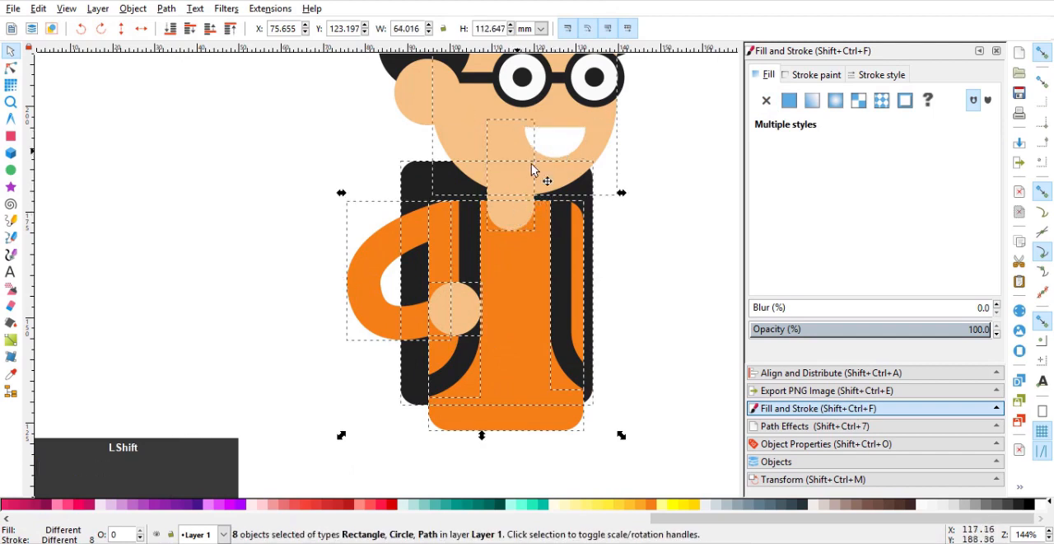
shift+click(499, 219)
shift+click(448, 112)
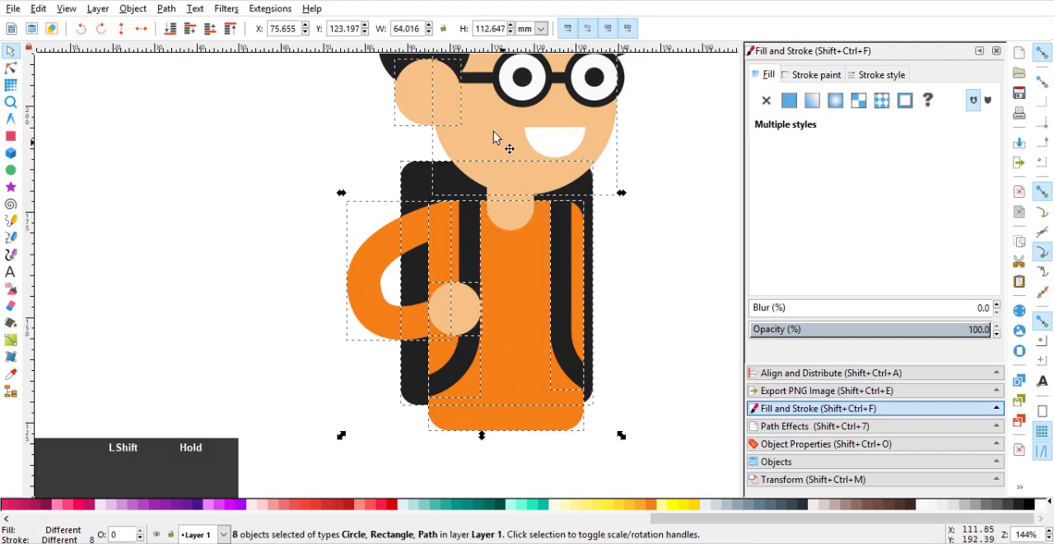
shift+click(492, 130)
shift+click(404, 112)
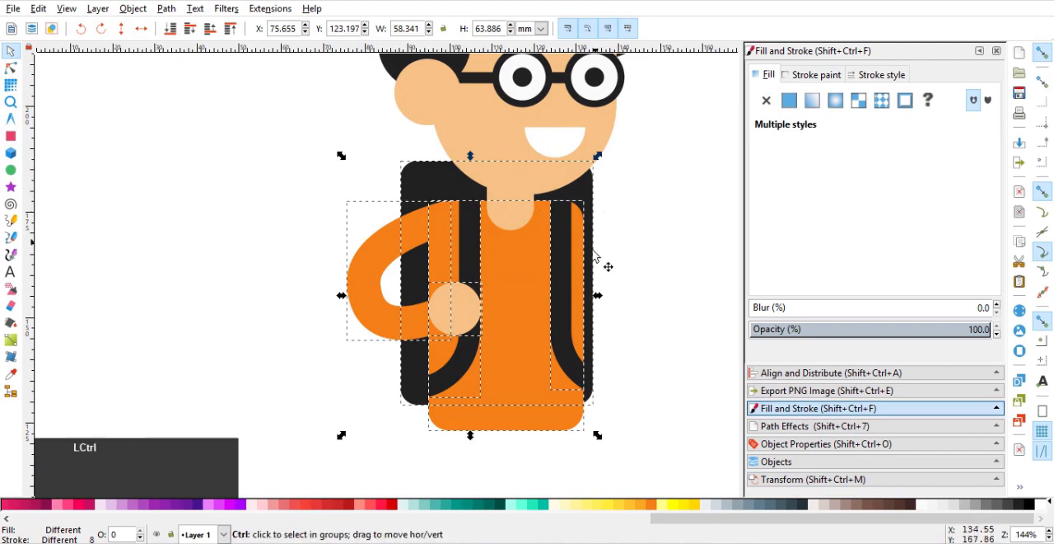
drag(597, 298, 579, 300)
click(621, 291)
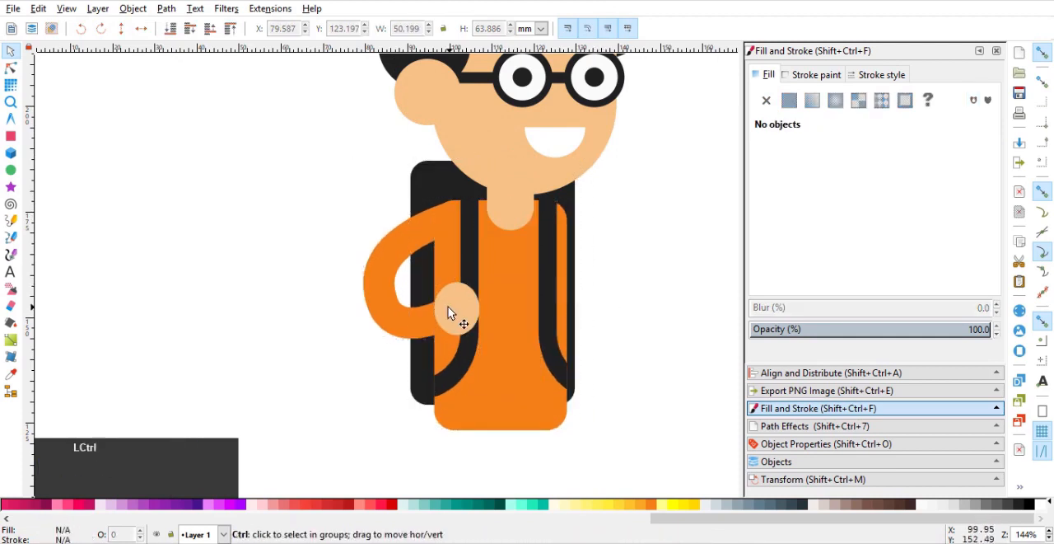
Undo the narrowing of the torso, arm, hand, straps and backpack.
ctrl+click(454, 309)
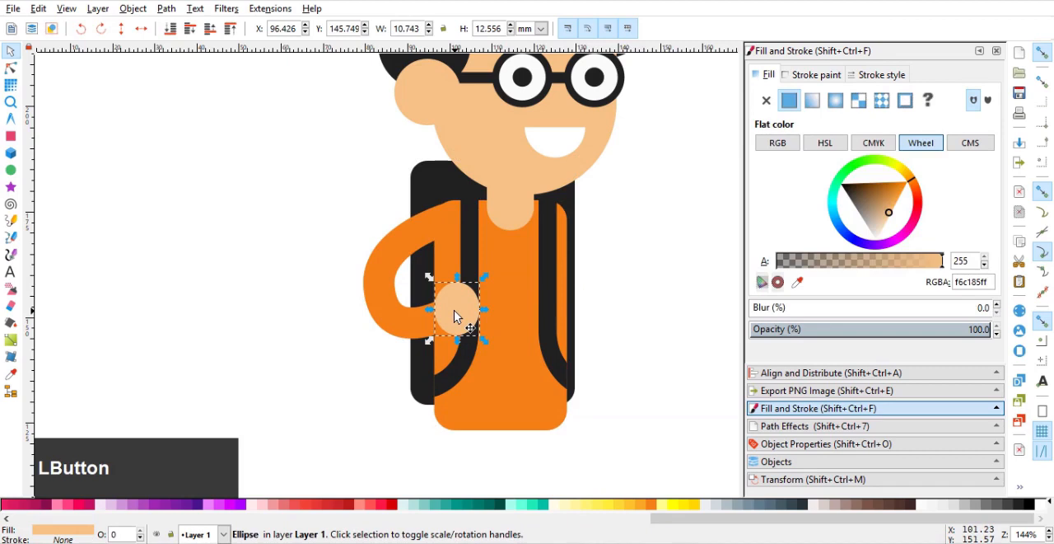
key(ctrl+z)
key(ctrl+z)
Move the arm's elbow node closer to the body, to about X 81.7, Y 155.0 mm.
click(340, 296)
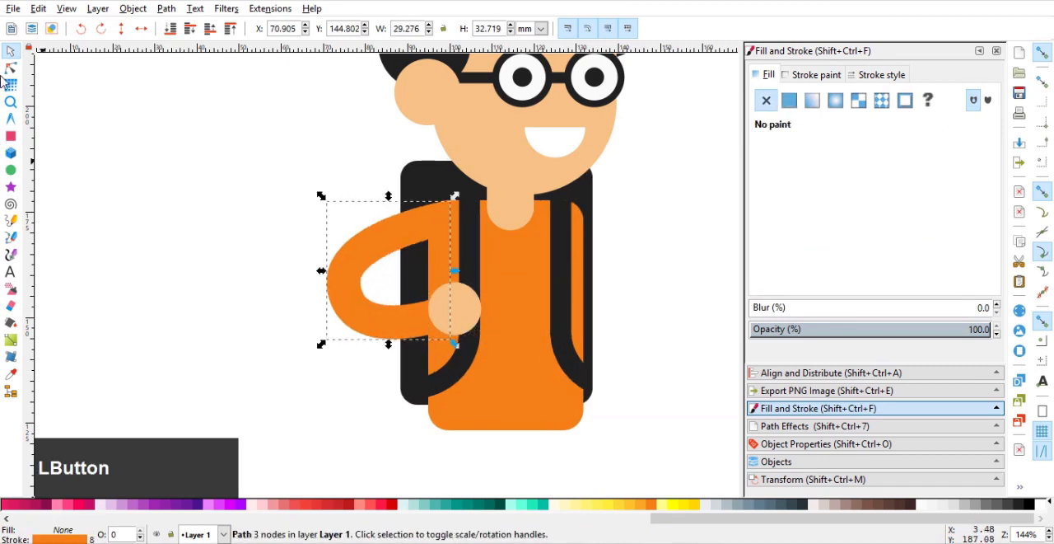
click(11, 69)
drag(349, 287, 373, 302)
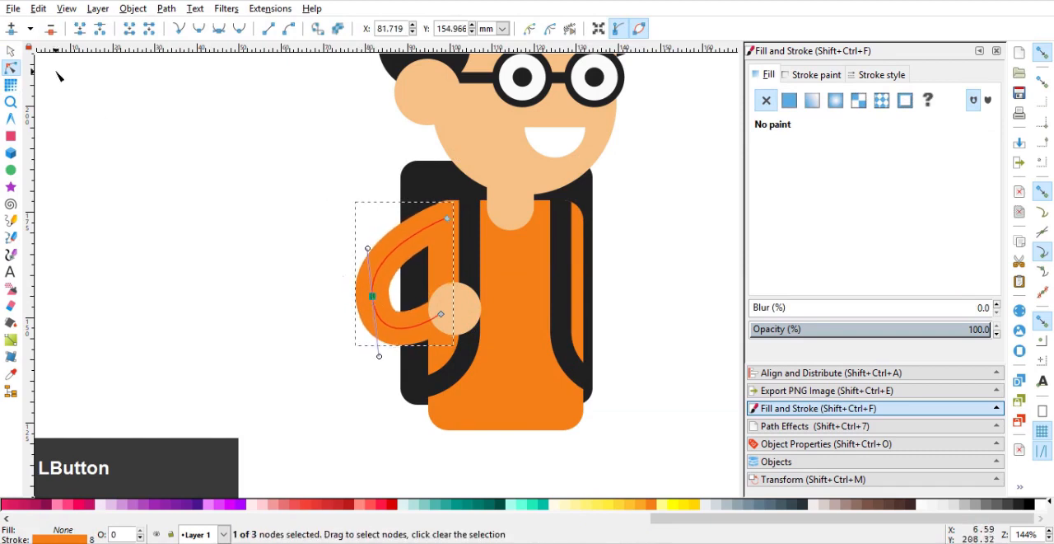
click(12, 52)
click(253, 193)
Shift the hand circle to about X 95.9, Y 145.9 mm so it covers the arm's end.
drag(404, 242, 339, 247)
click(340, 248)
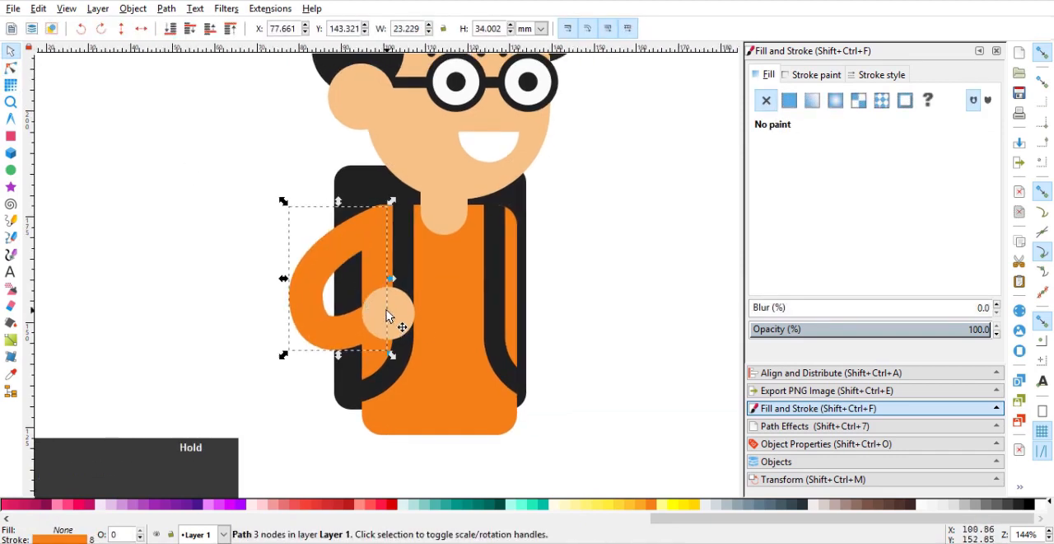
scroll(392, 317, up, 3)
drag(394, 313, 414, 307)
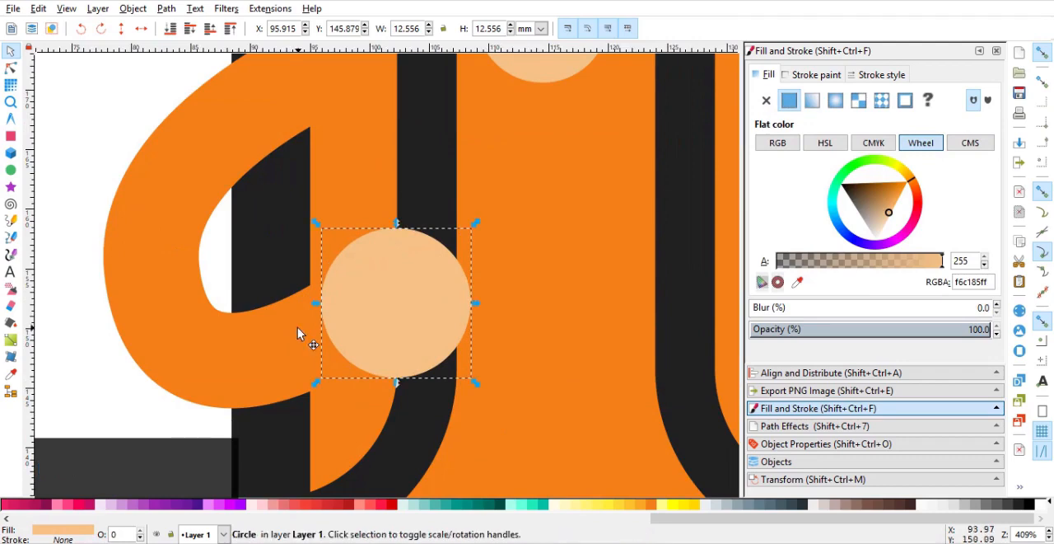
Duplicate the bent arm, place the copy at the opposite shoulder and rotate it so the forearm points outward and up.
click(297, 334)
scroll(285, 299, down, 4)
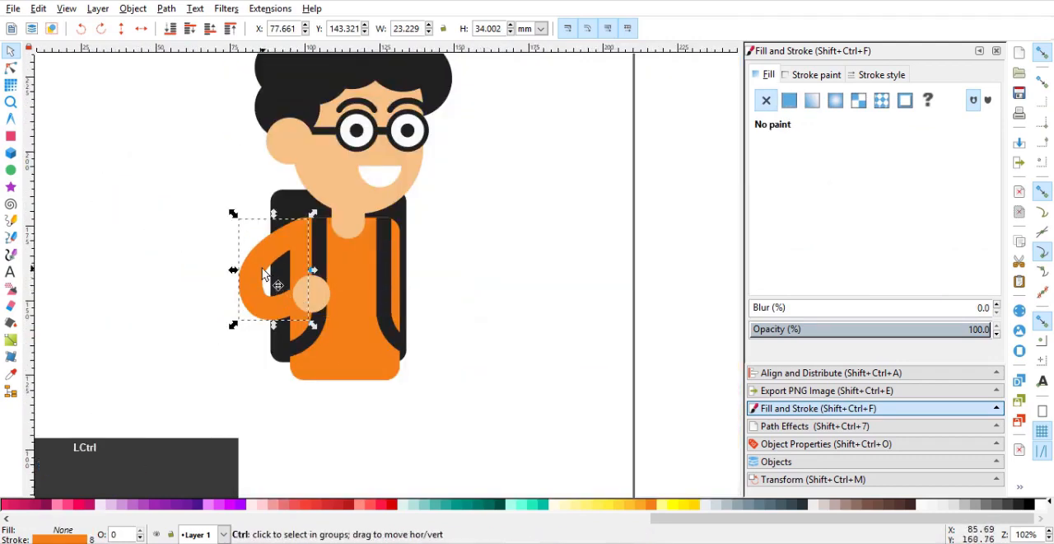
click(369, 300)
drag(369, 294, 476, 306)
drag(476, 307, 377, 250)
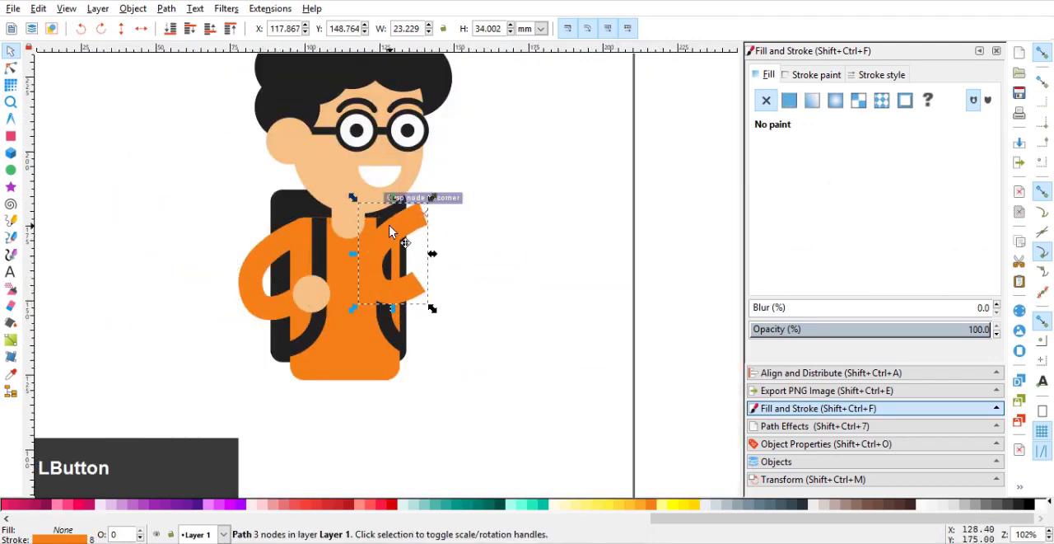
click(393, 227)
drag(434, 309, 479, 288)
Move the second arm's shoulder node to about X 127.9, Y 173.7 mm and lower the arm behind the backpack strap.
click(10, 67)
scroll(415, 199, up, 2)
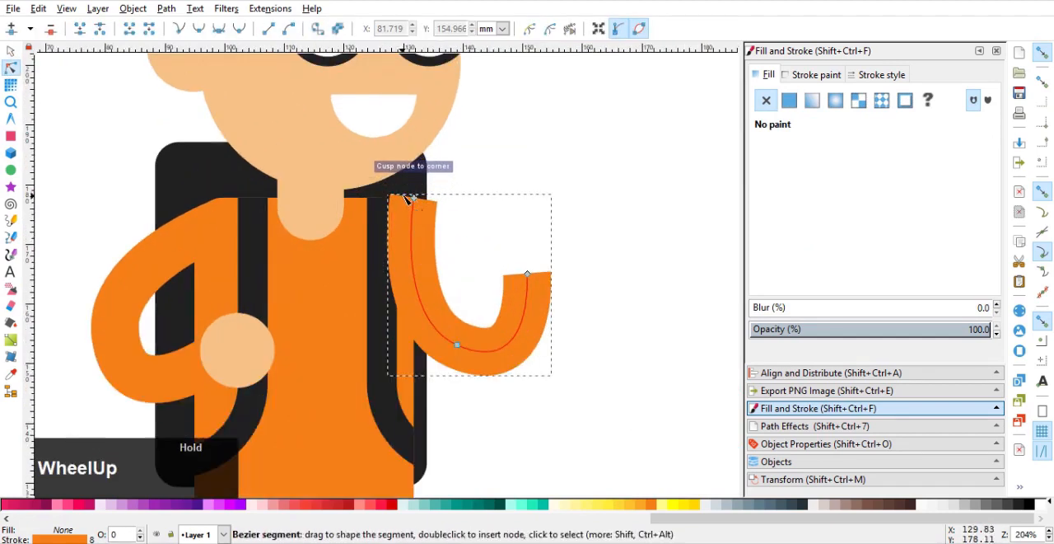
drag(403, 203, 391, 224)
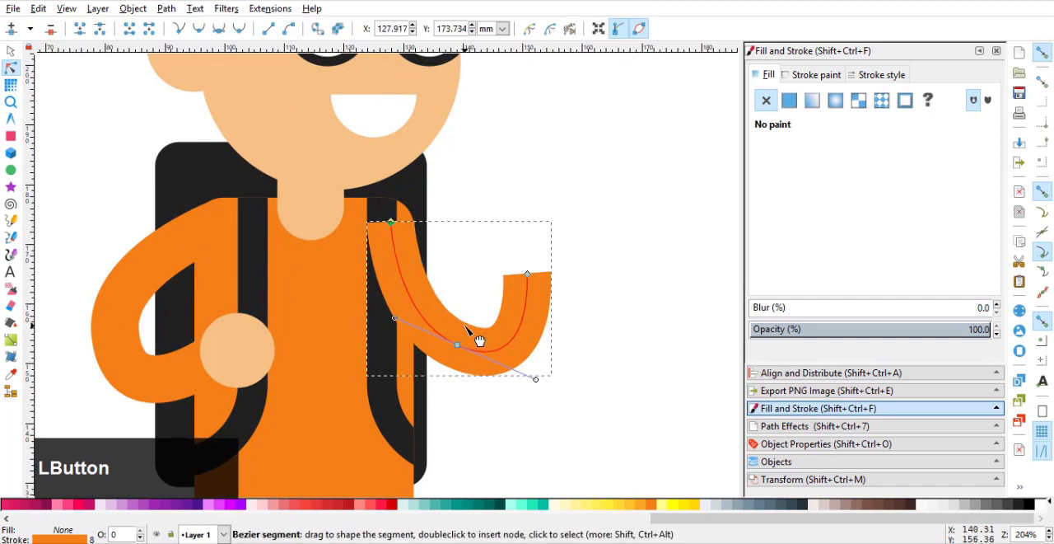
key(Page_Down)
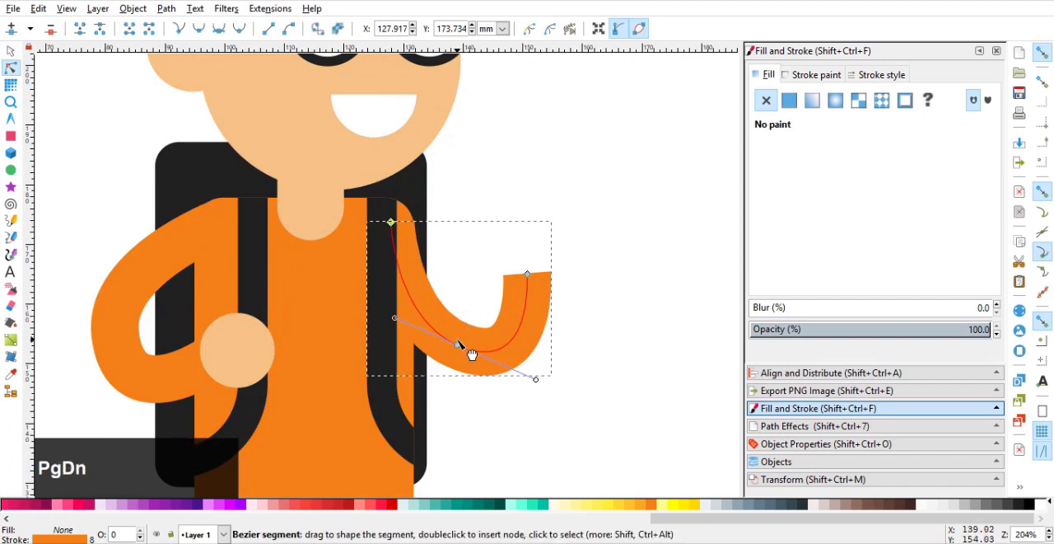
Reshape the second arm with its elbow at about X 140.3, Y 155.5 mm and its end at about X 155.5, Y 166.8 mm.
drag(461, 346, 467, 332)
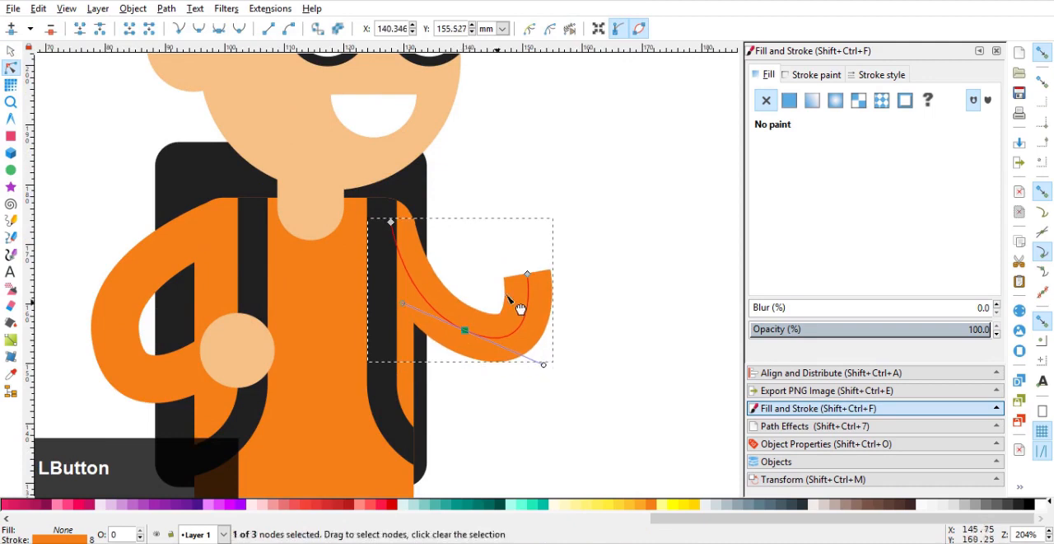
drag(556, 266, 558, 266)
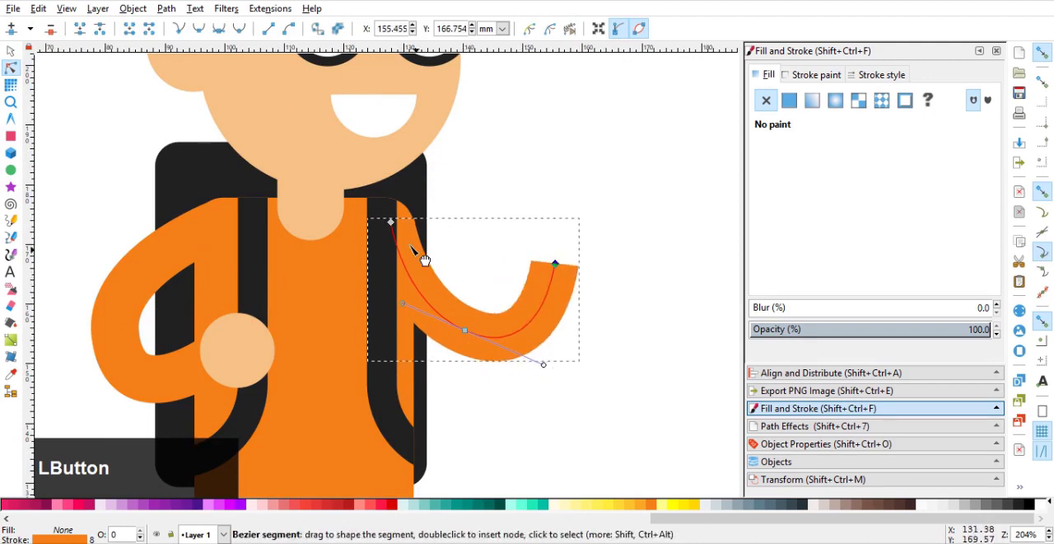
drag(393, 227, 385, 217)
click(11, 51)
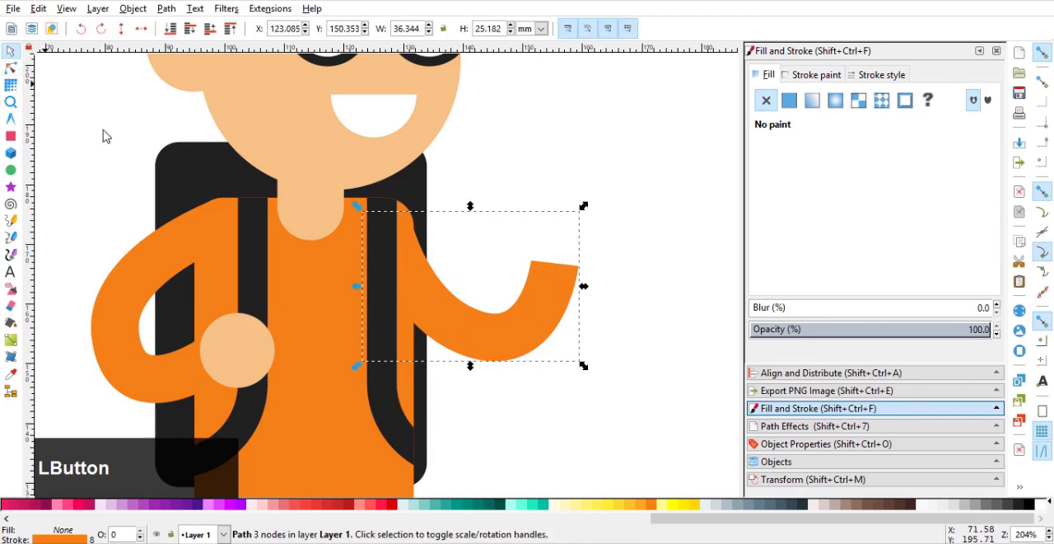
Duplicate the hand circle and place the copy over the second arm's end, at about X 150.2, Y 161.9 mm.
click(256, 346)
key(ctrl+d)
drag(238, 350, 565, 254)
click(621, 341)
scroll(607, 341, down, 4)
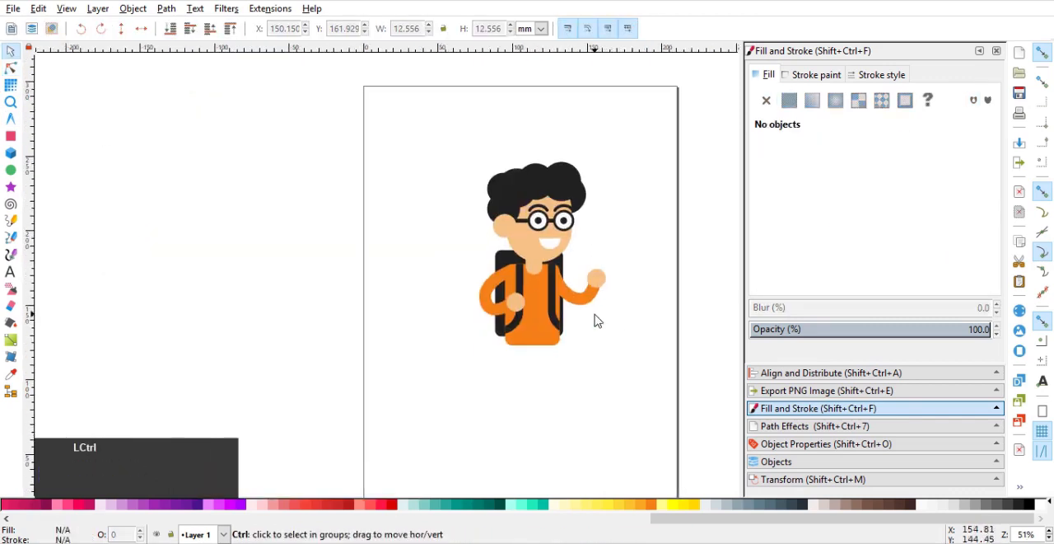
scroll(536, 308, up, 3)
scroll(536, 285, up, 1)
scroll(536, 242, down, 2)
Draw a rectangle about 37.2 by 22.8 mm over the torso's lower edge and remove its corner rounding.
click(459, 284)
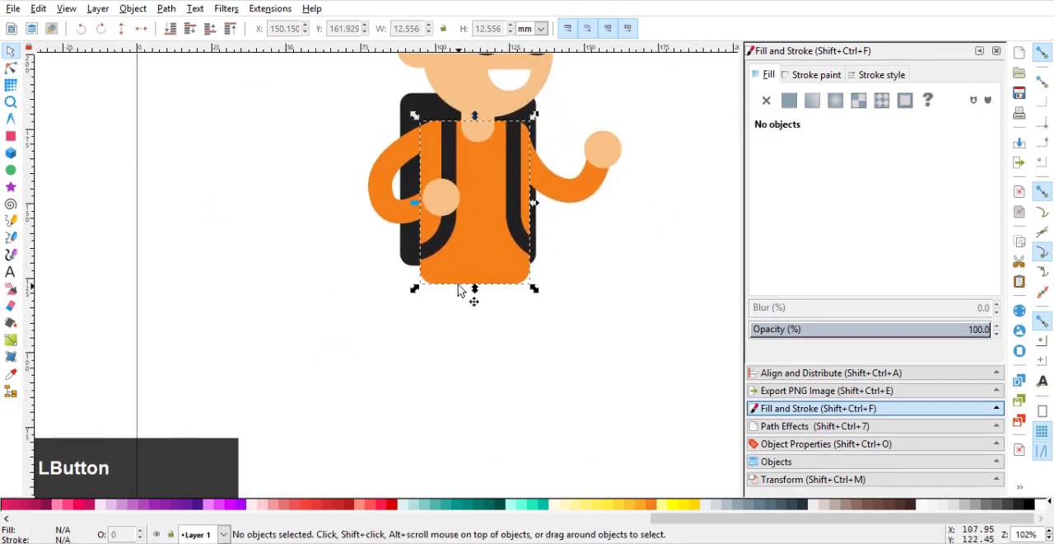
click(11, 136)
scroll(462, 286, up, 1)
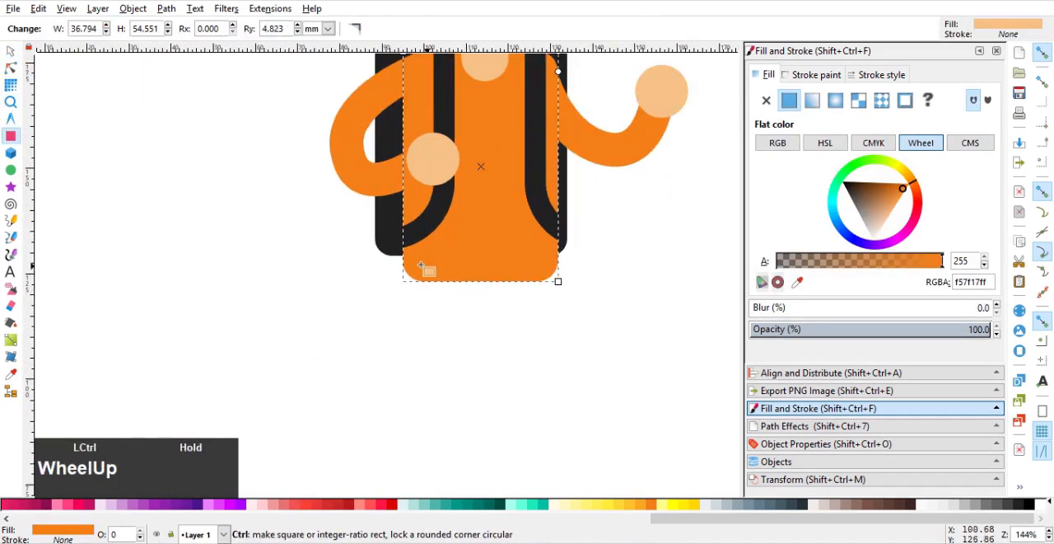
drag(403, 249, 560, 344)
click(10, 67)
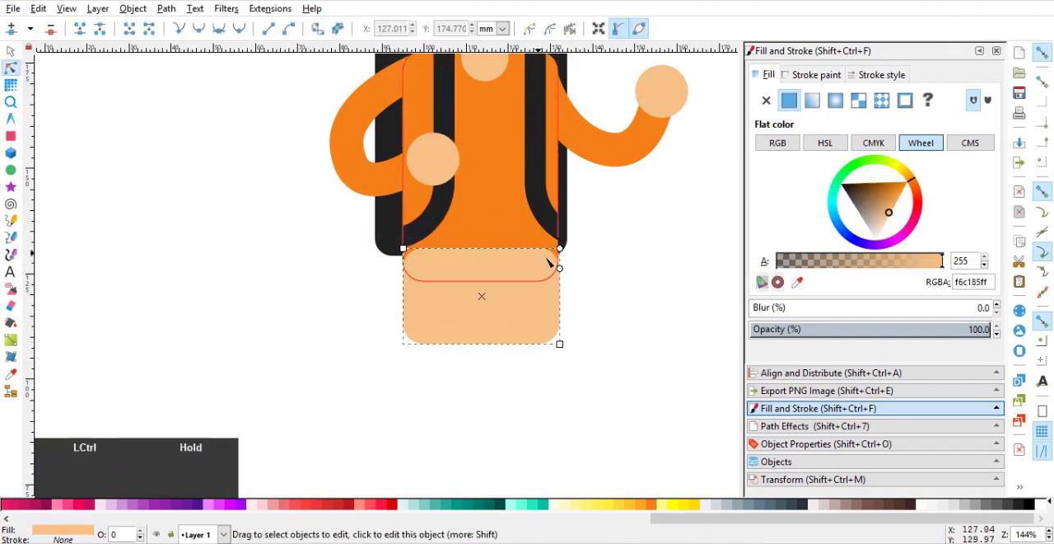
drag(560, 267, 565, 236)
click(10, 49)
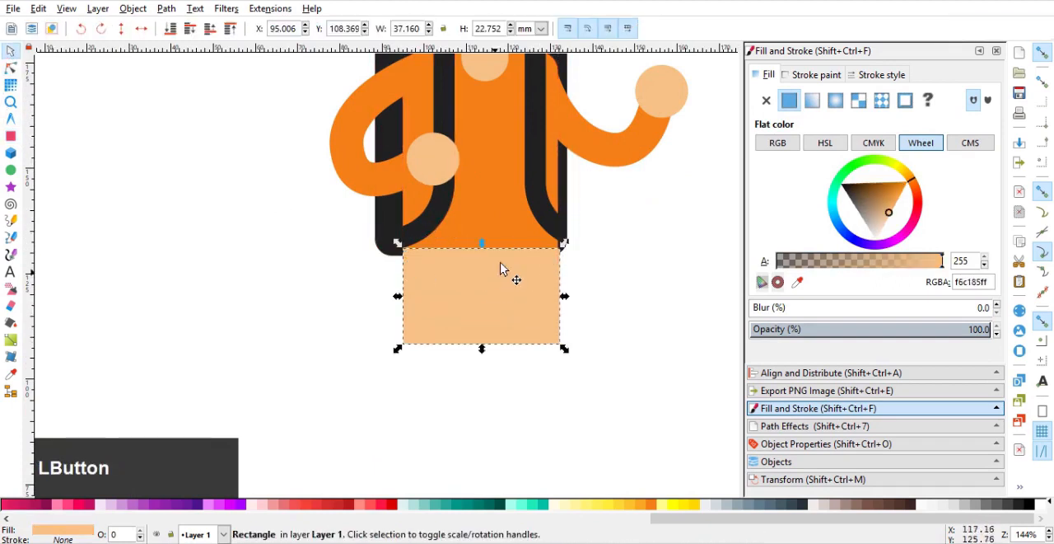
Copy the torso's width onto the new rectangle below it.
click(497, 215)
key(ctrl+c)
click(500, 341)
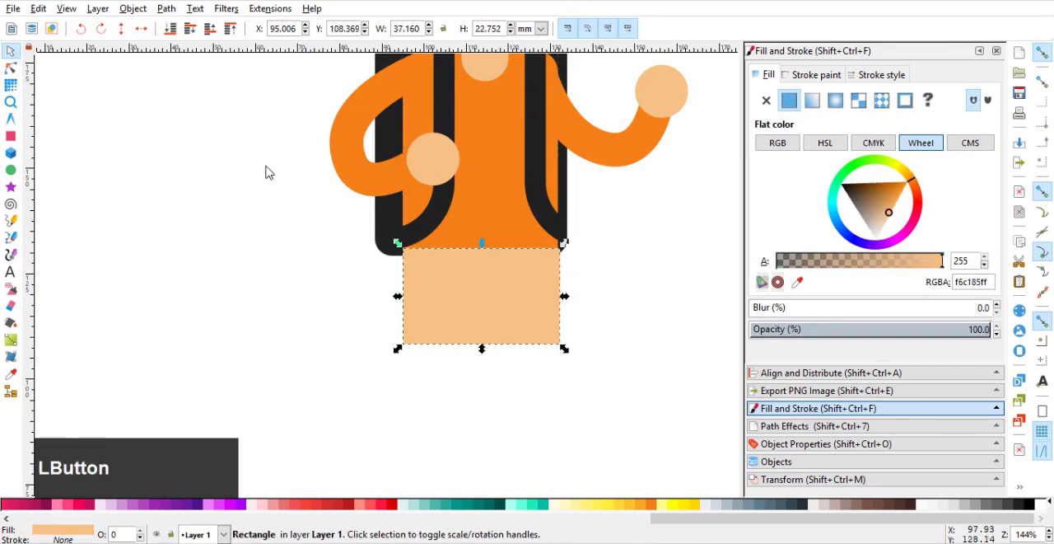
click(39, 8)
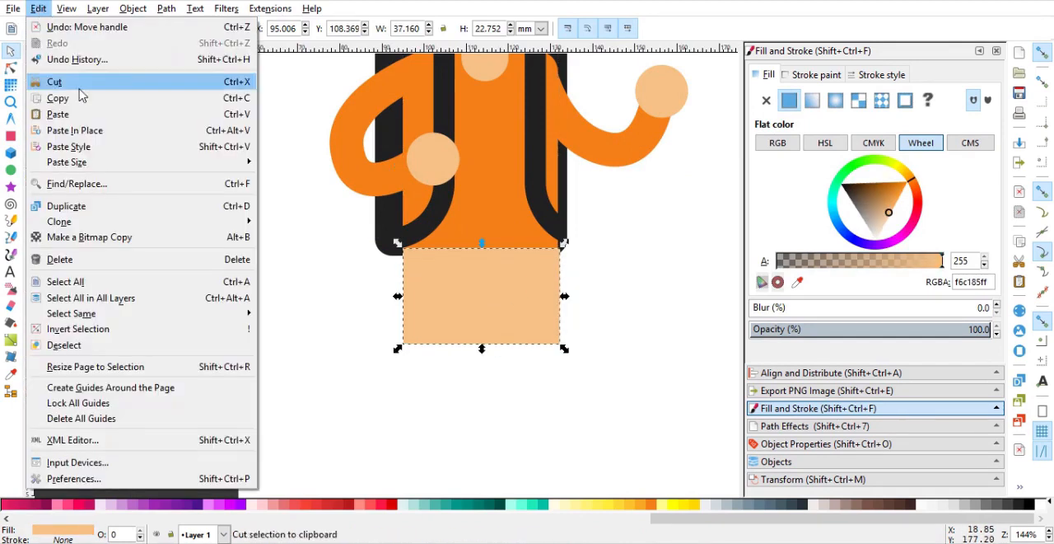
mouse_move(206, 162)
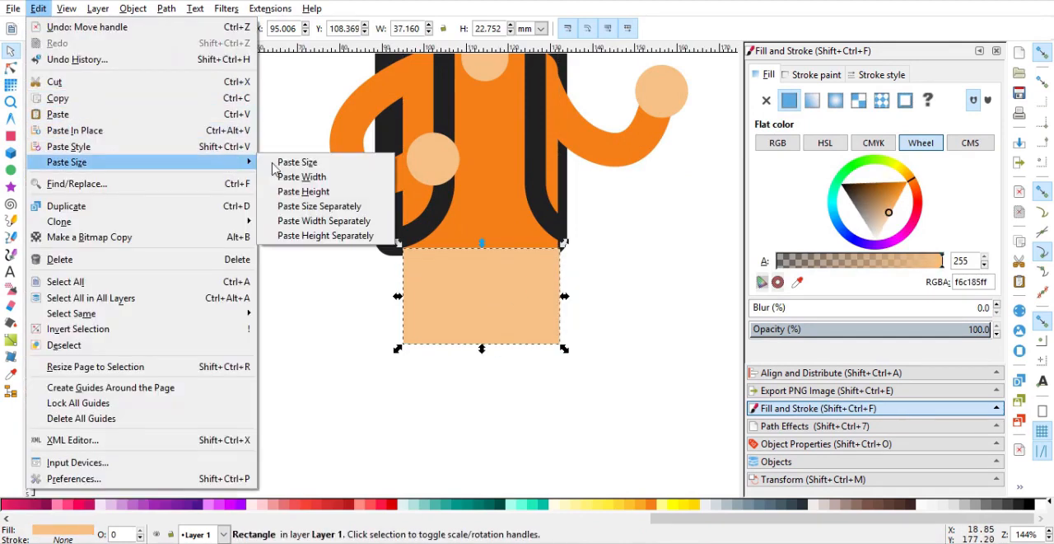
click(318, 177)
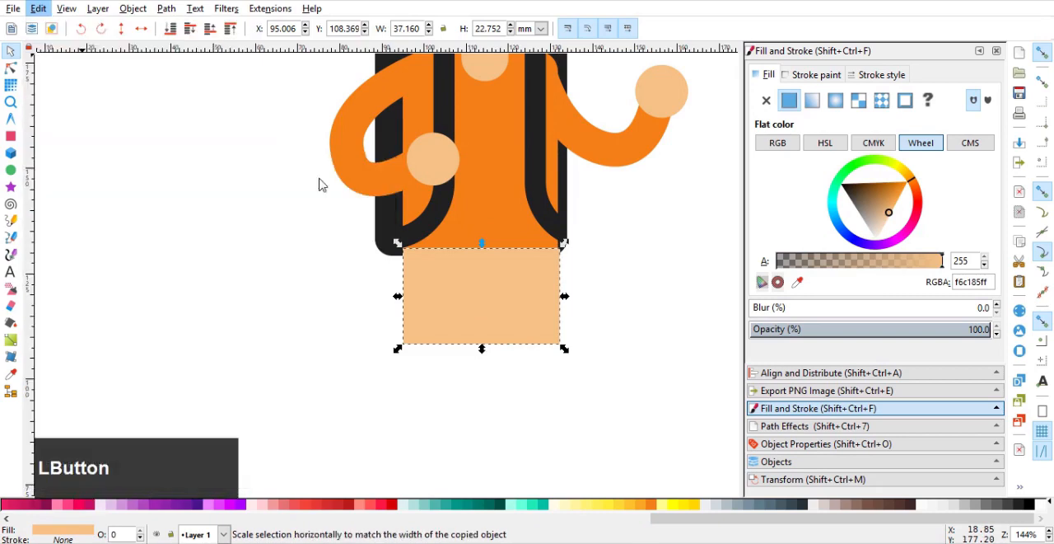
Centre the rectangle on the torso and move it down over the torso's lower edge, to about Y 107.8 mm.
shift+click(504, 240)
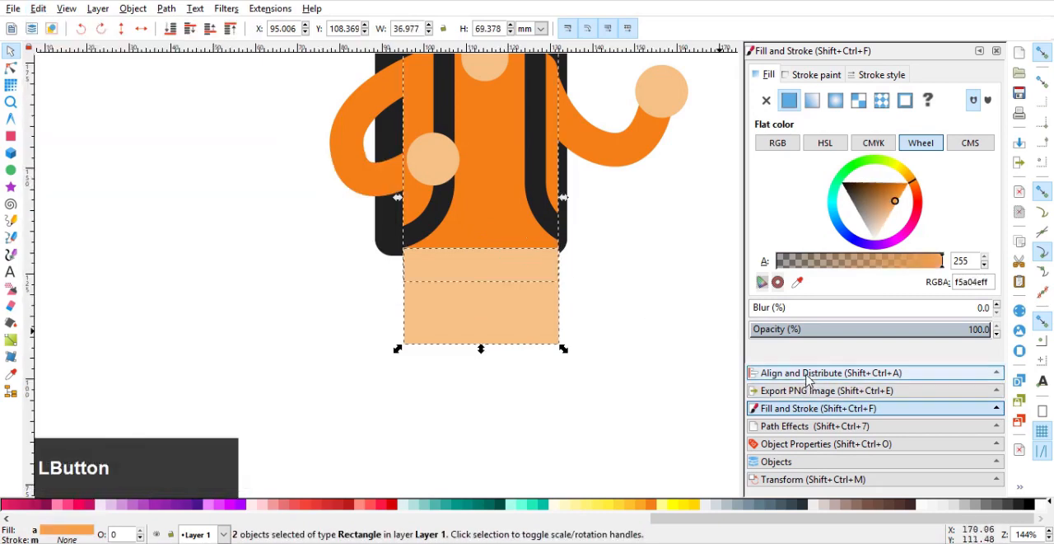
click(831, 372)
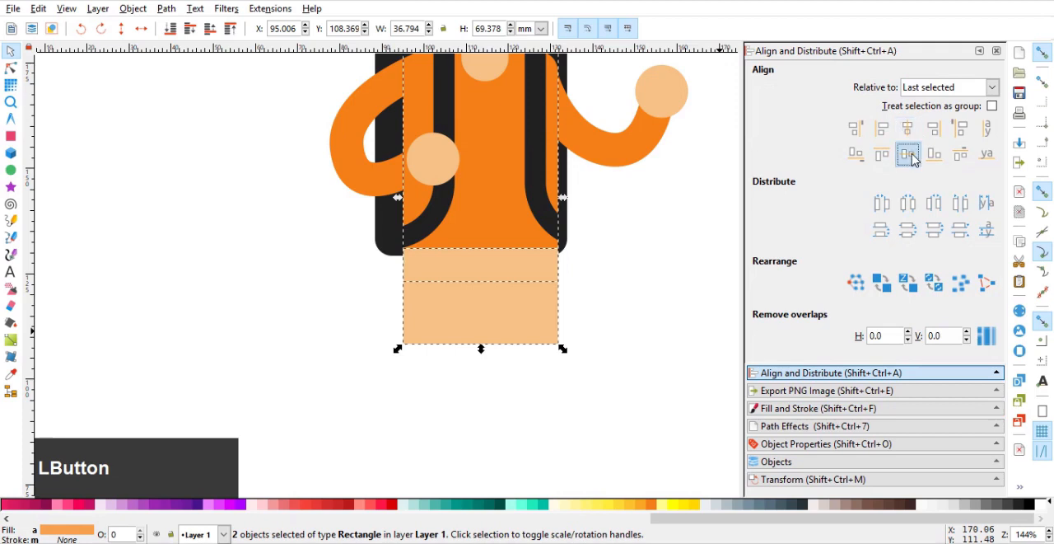
click(909, 155)
drag(484, 194, 501, 313)
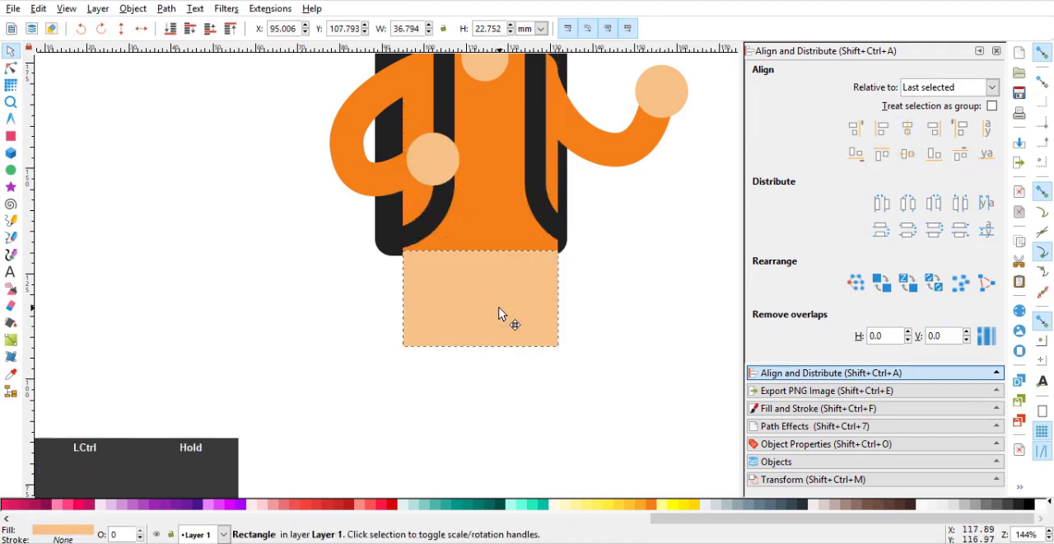
Fill the rectangle with the strap's dark colour 212121 and place a duplicate about 10.8 mm higher.
click(803, 407)
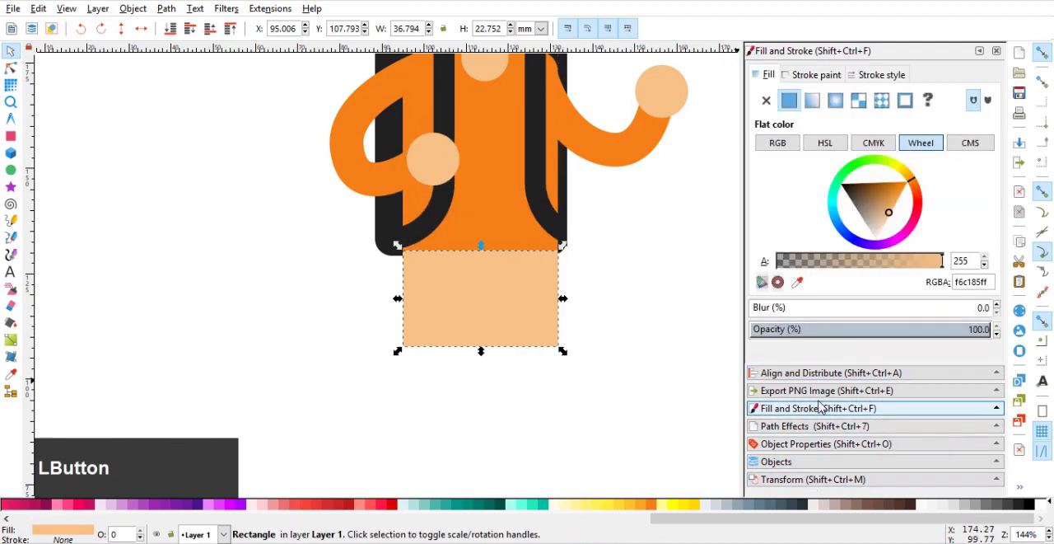
click(797, 282)
click(535, 171)
click(662, 273)
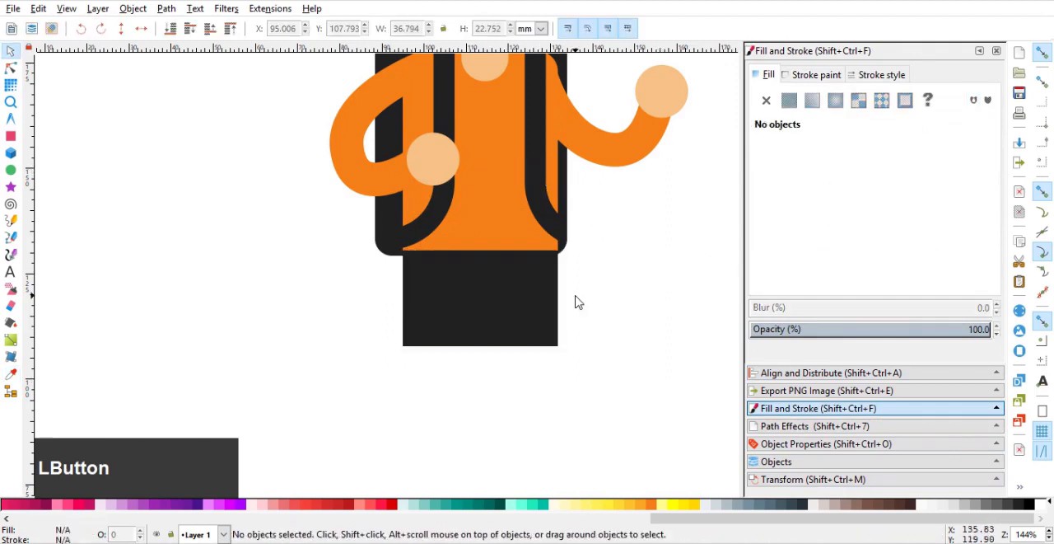
click(536, 306)
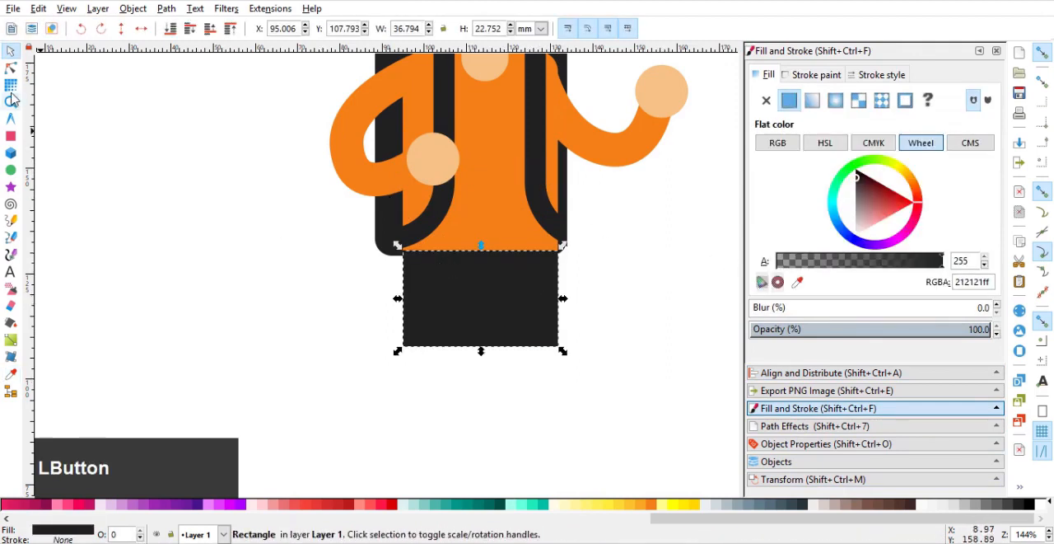
drag(506, 309, 517, 263)
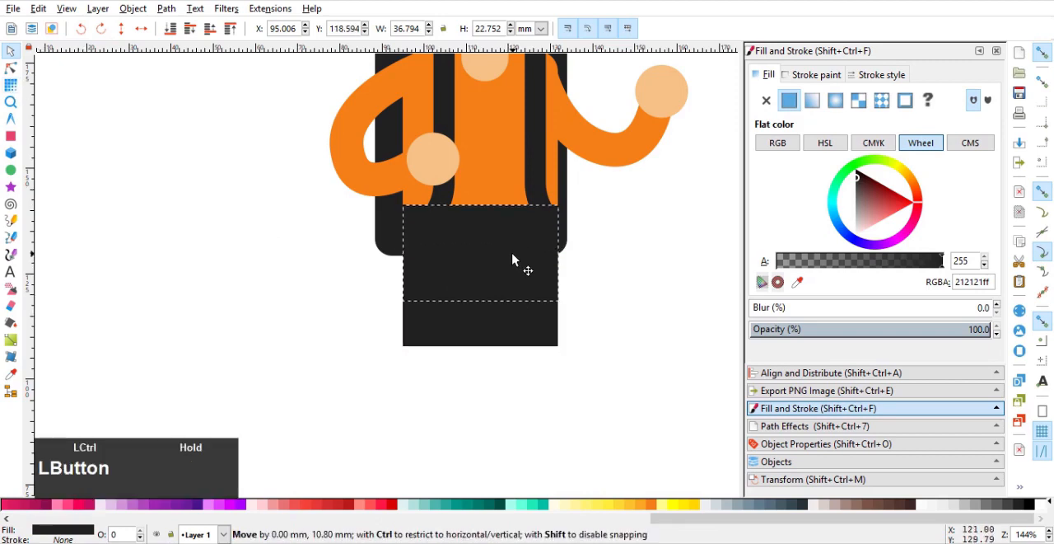
Lengthen the lower dark rectangle to about 31 mm tall and round its corners heavily.
click(10, 71)
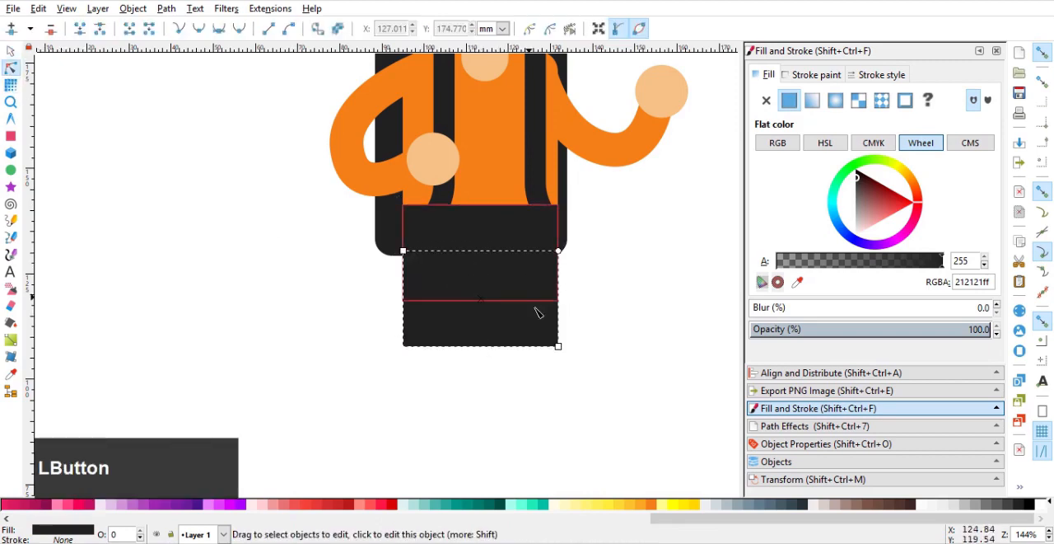
drag(558, 346, 558, 380)
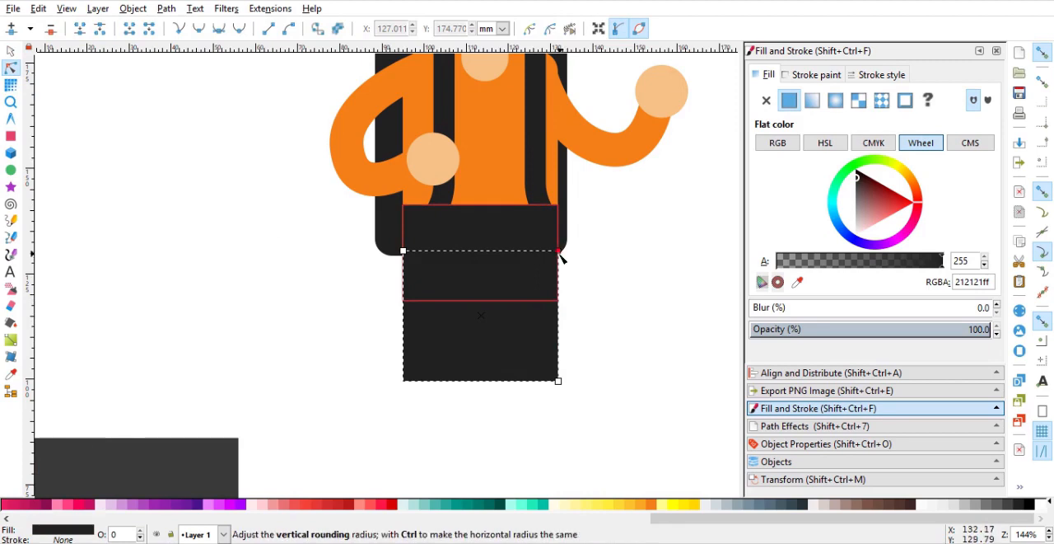
drag(558, 251, 566, 364)
click(10, 50)
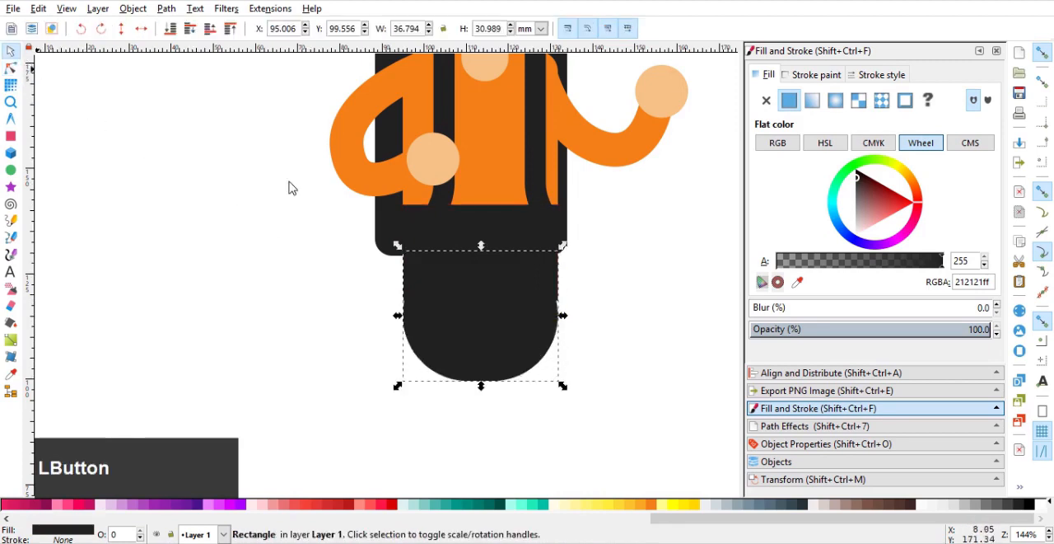
Fill the upper rectangle with red d83434.
click(895, 210)
scroll(502, 346, up, 1)
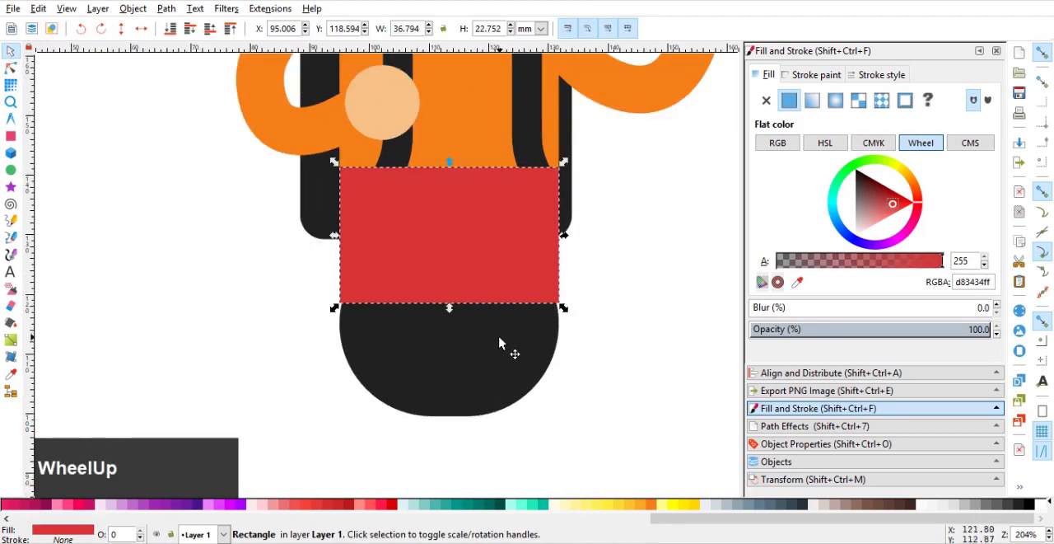
Move the rounded dark rectangle directly below the red one, to about Y 87.6 mm, and reduce its vertical corner rounding.
ctrl+click(483, 369)
drag(483, 370, 472, 420)
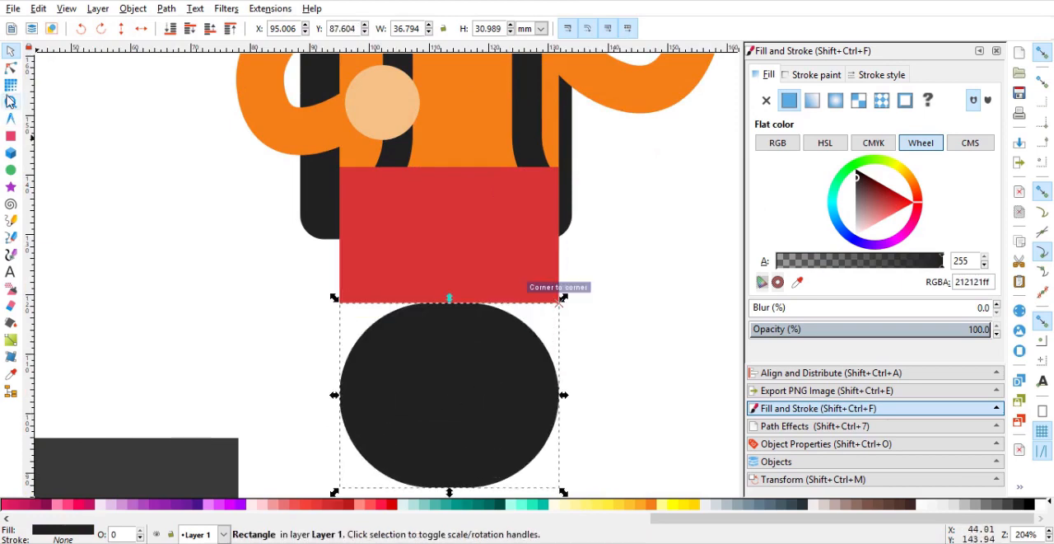
click(10, 68)
drag(559, 395, 565, 374)
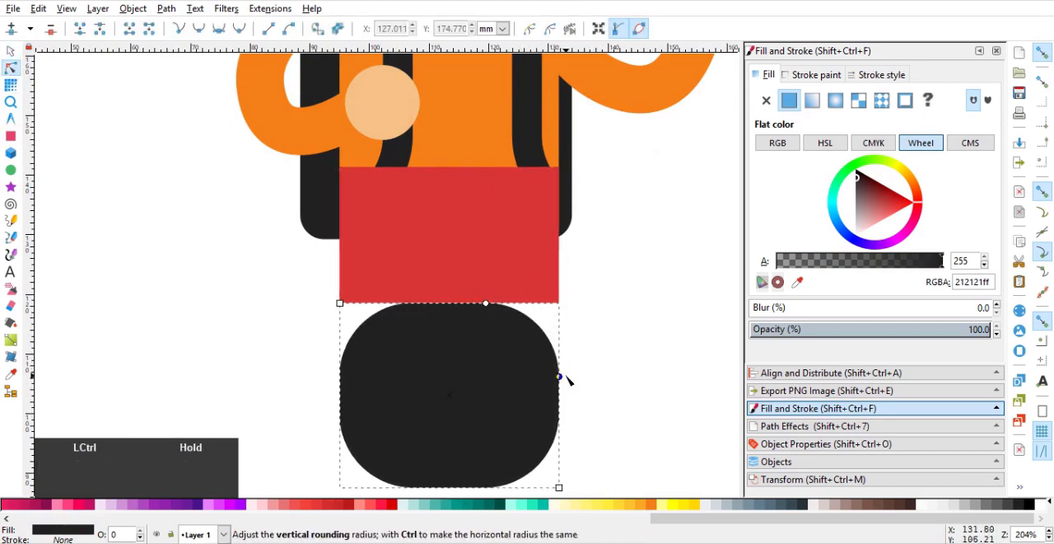
Try cutting the red rectangle out of the heavily rounded dark one and placing the remaining piece under the torso at about Y 115.5 mm.
click(11, 54)
drag(417, 360, 448, 270)
shift+click(461, 195)
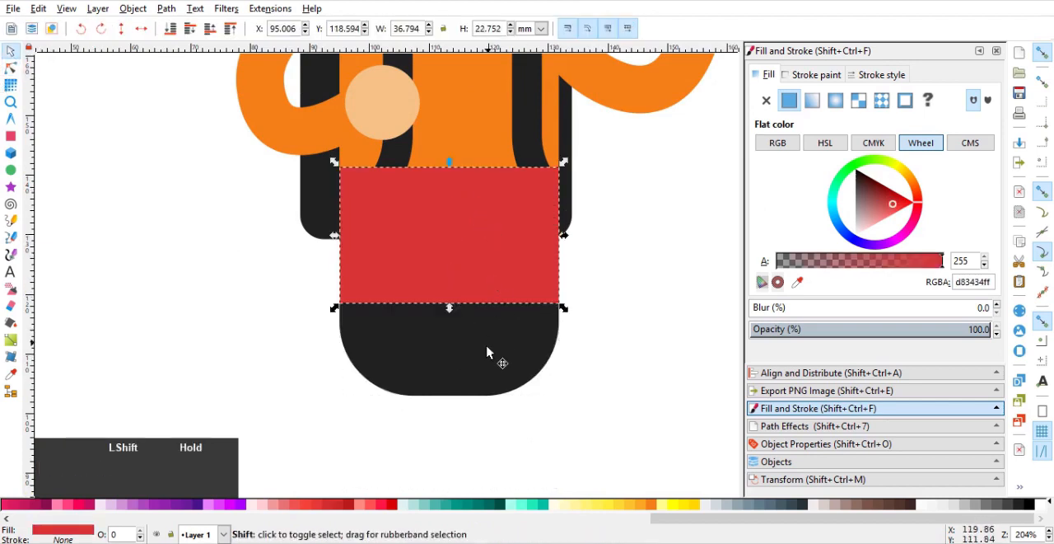
key(ctrl+minus)
drag(486, 354, 487, 287)
scroll(493, 263, up, 2)
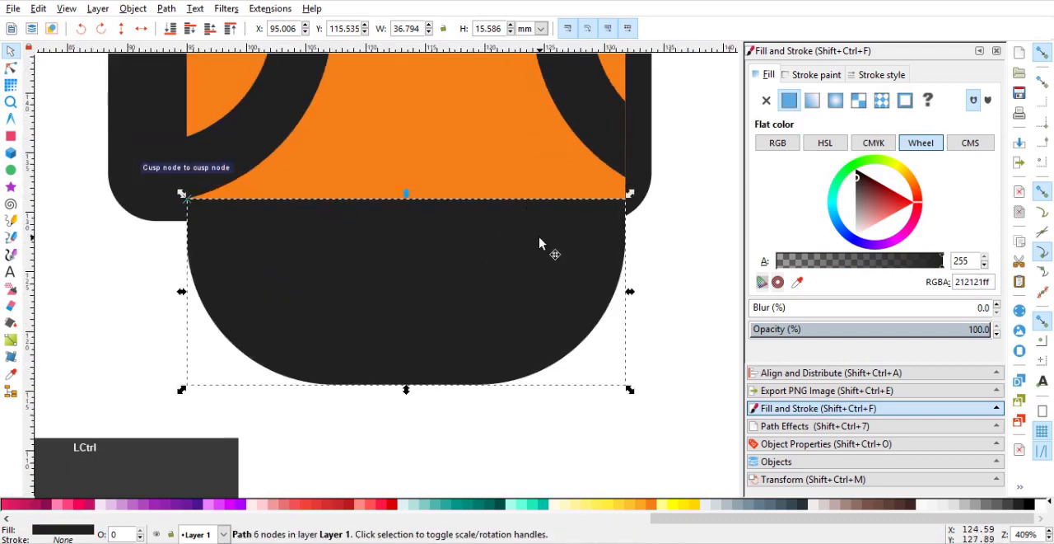
click(626, 267)
scroll(621, 283, down, 3)
drag(596, 271, 552, 228)
scroll(547, 227, down, 3)
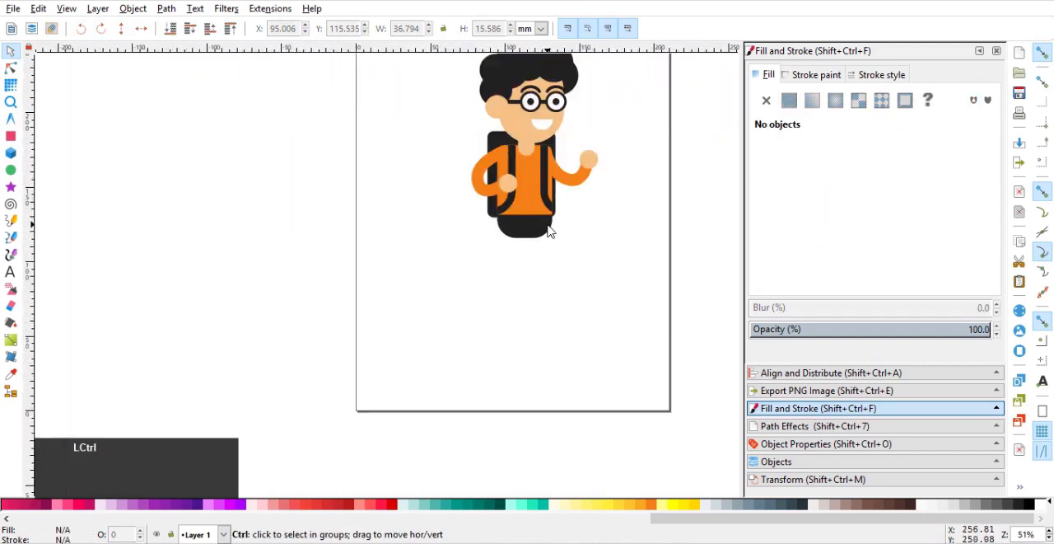
Undo the cut and the moves of the rounded dark shape.
scroll(546, 228, up, 3)
click(536, 235)
key(ctrl+z)
key(ctrl+z)
key(ctrl+z)
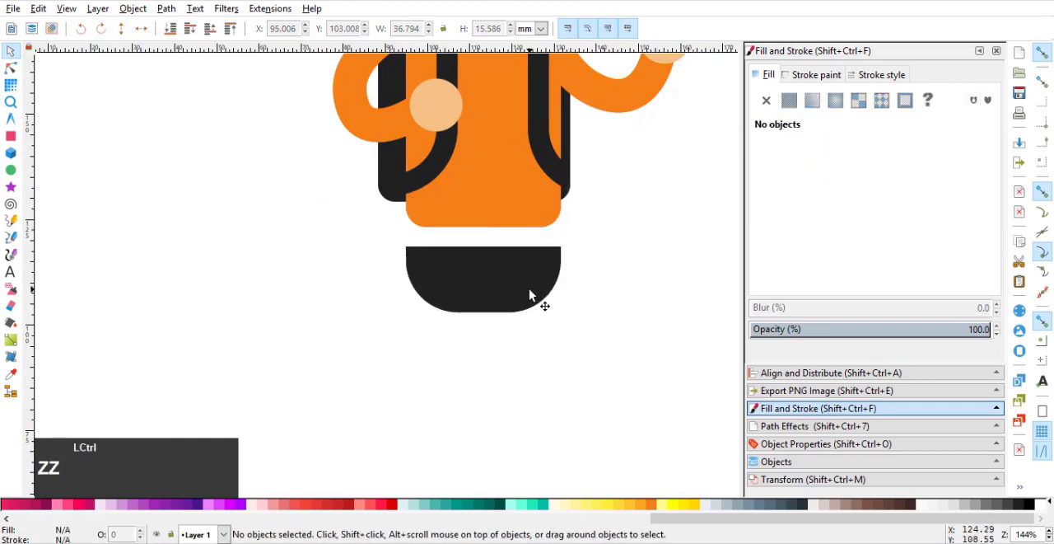
Reduce the corner rounding of the dark rectangle below the red one to small, even corners.
click(528, 309)
click(10, 68)
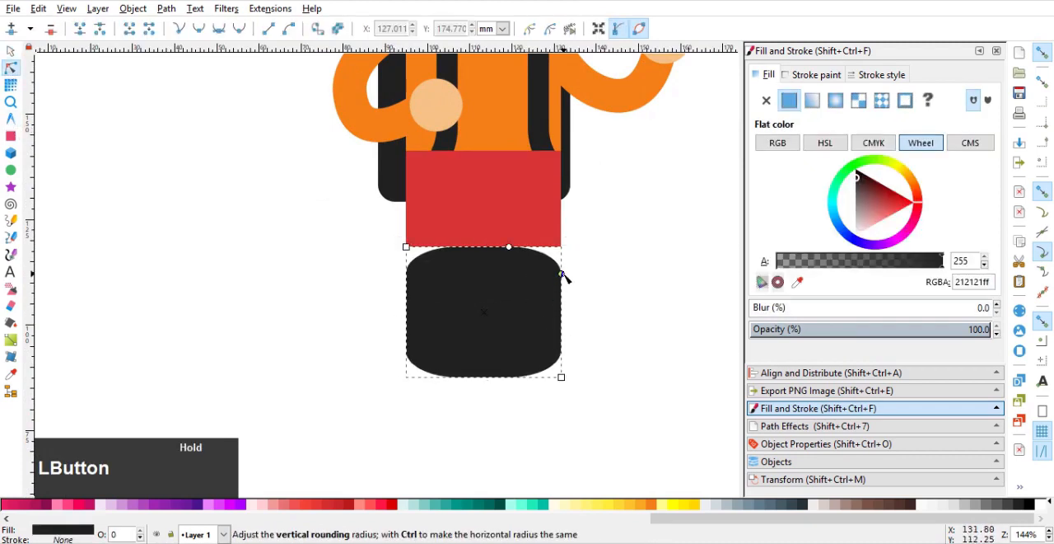
drag(605, 244, 604, 245)
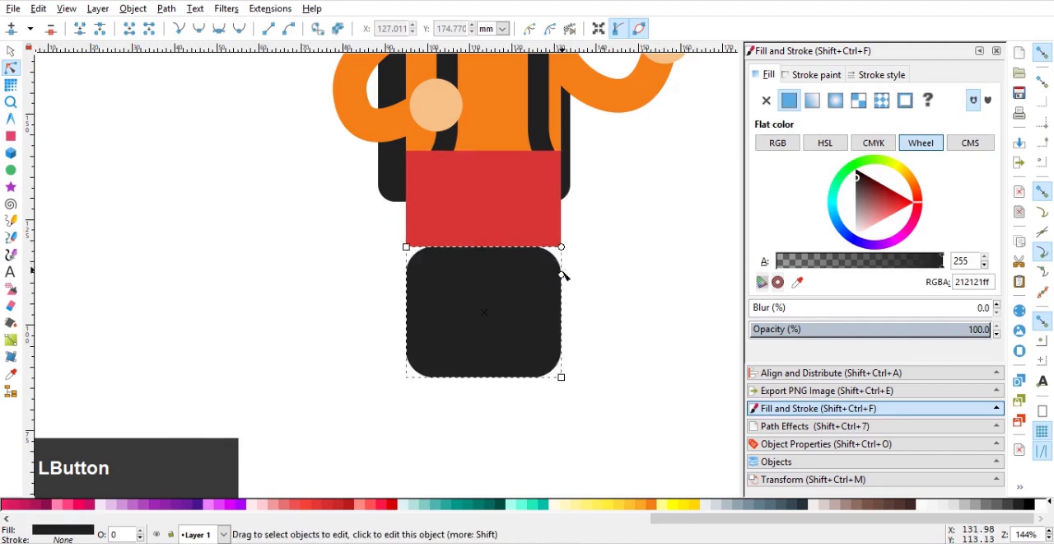
drag(562, 274, 568, 241)
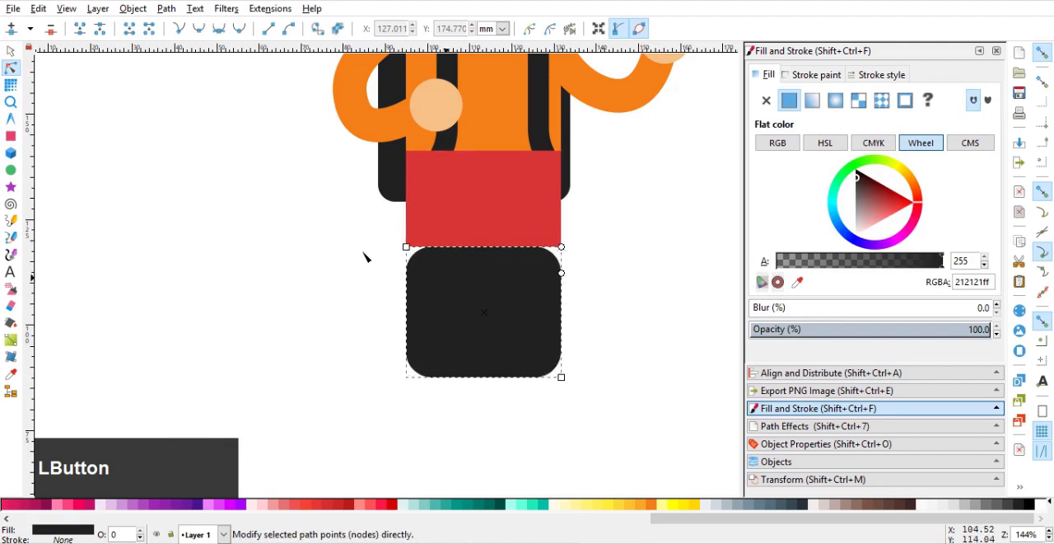
click(10, 51)
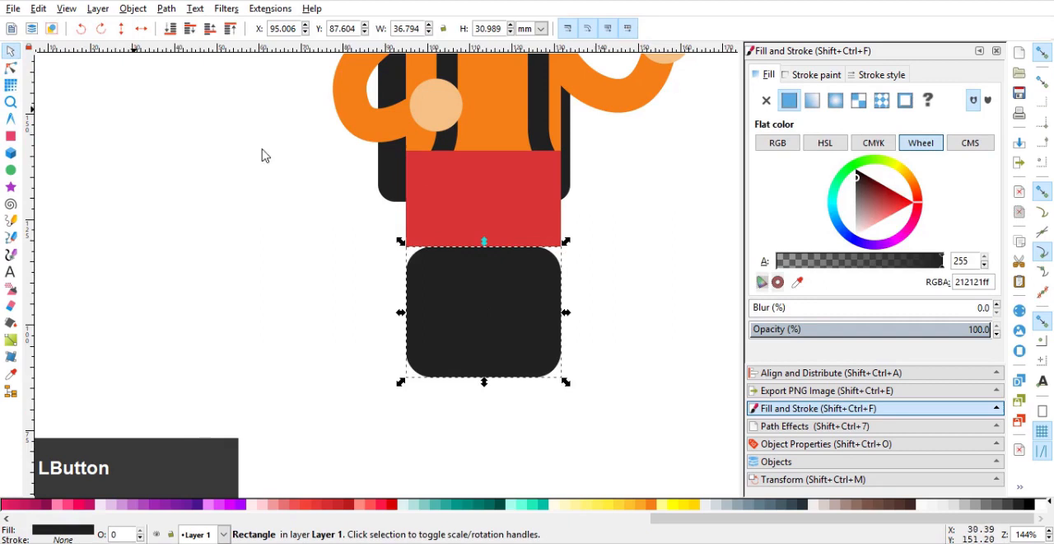
Subtract the red rectangle from the raised dark one with Difference and place the remaining piece over the torso's lower end at about Y 114.2 mm.
click(495, 193)
click(513, 341)
drag(513, 341, 515, 278)
shift+click(500, 174)
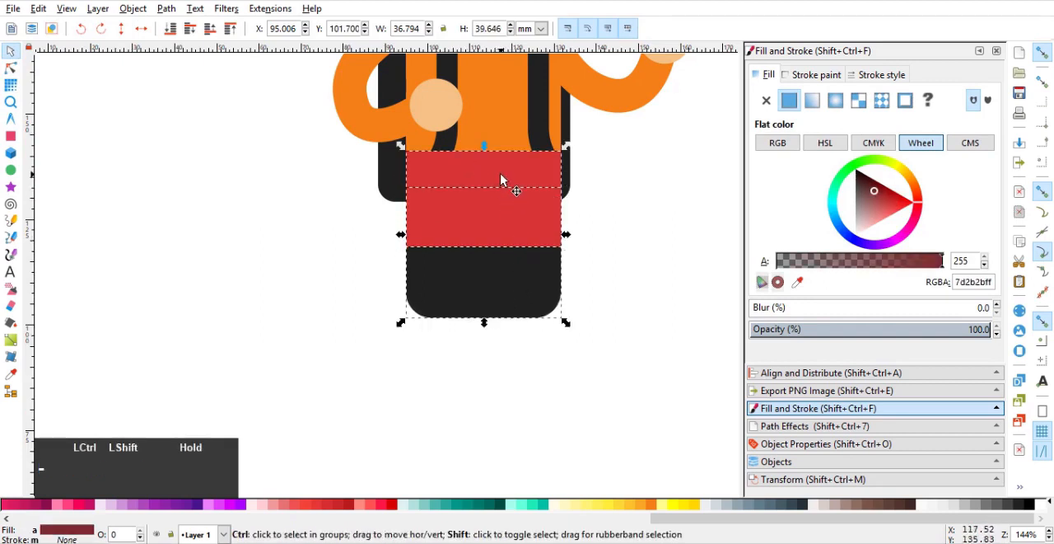
key(ctrl+minus)
drag(522, 298, 528, 249)
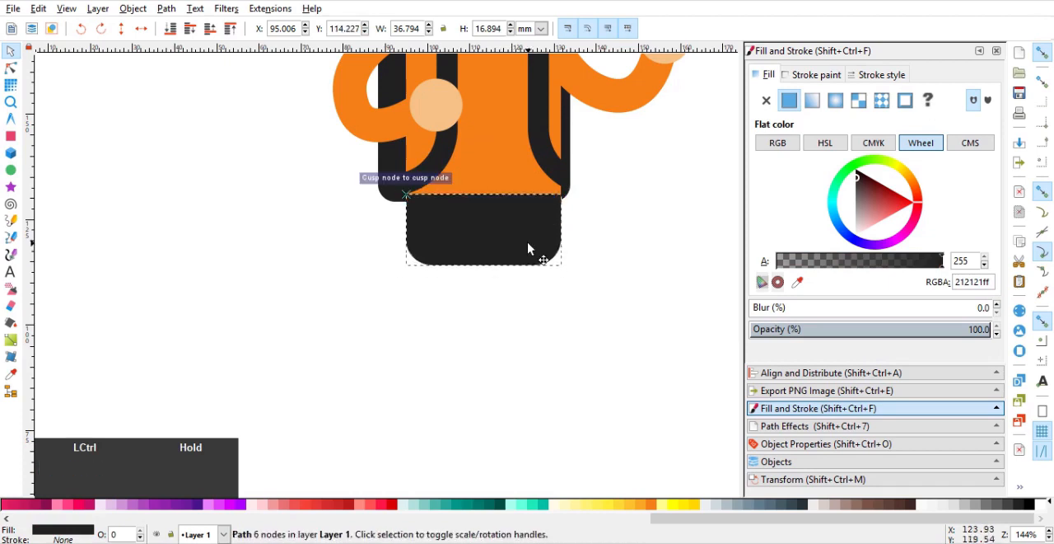
click(622, 262)
scroll(623, 262, down, 4)
scroll(622, 261, up, 3)
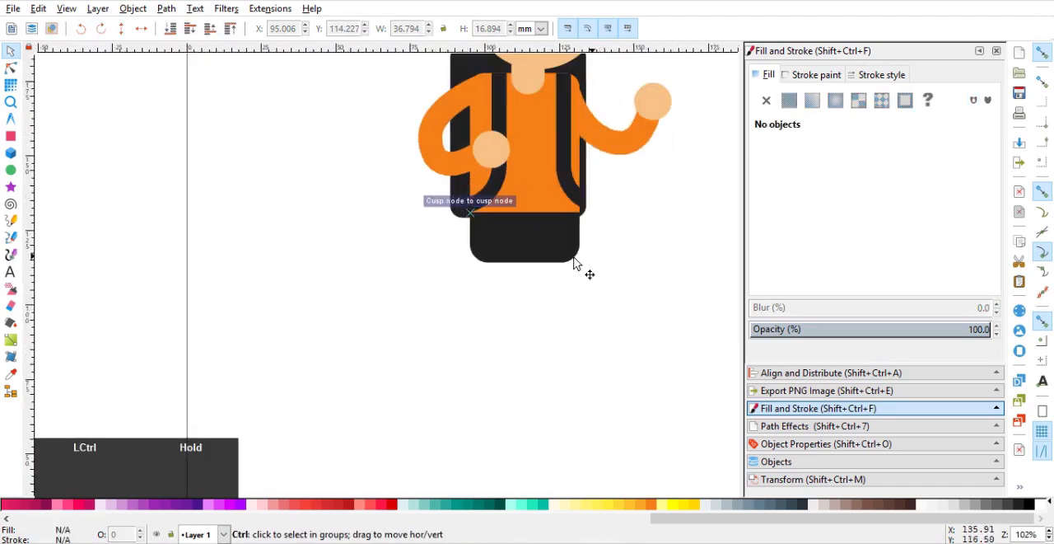
Draw a leg rectangle about 10.4 × 65.7 mm down from the hip piece's left side and fill it with the trousers' colour 212121.
click(17, 137)
drag(540, 270, 473, 255)
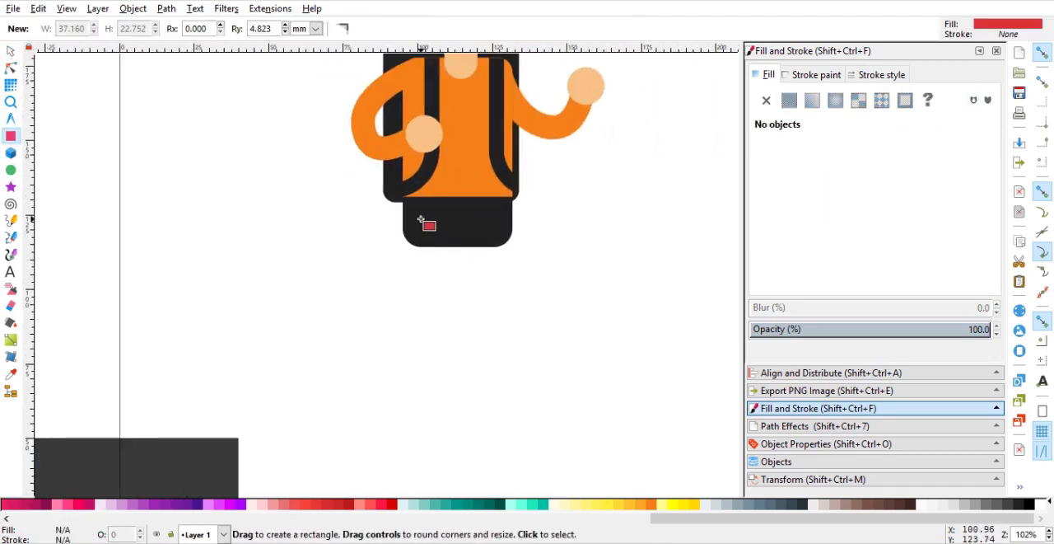
drag(403, 221, 437, 414)
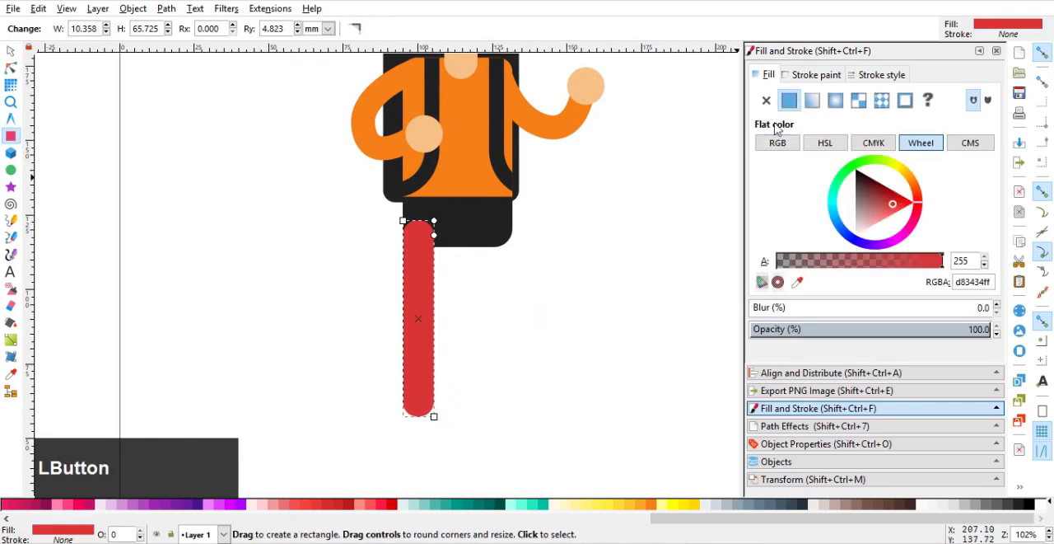
click(796, 281)
click(475, 221)
drag(504, 265, 466, 237)
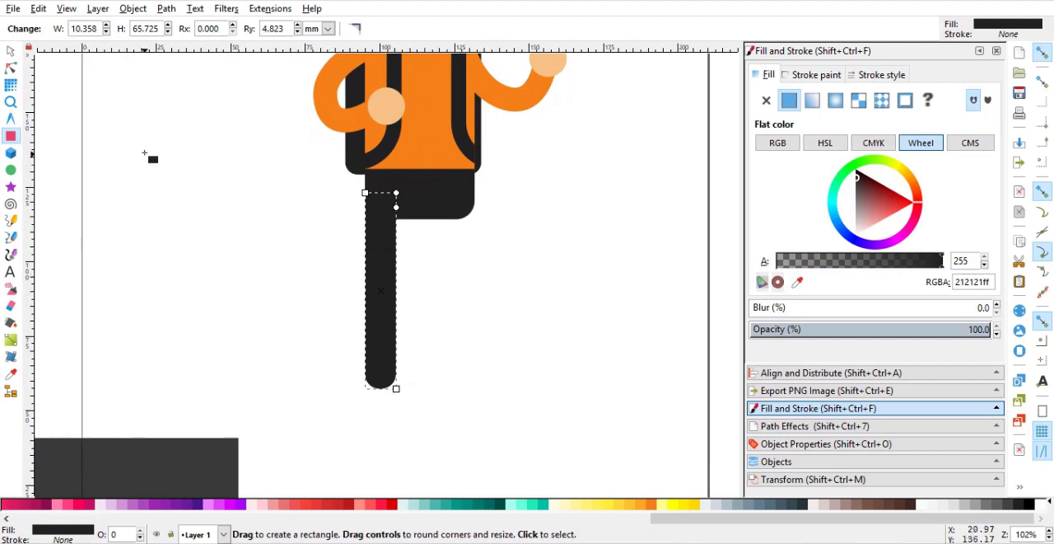
Draw a circle about 30.5 mm in diameter near the leg's lower end and reduce it to a half-circle segment.
click(10, 51)
drag(333, 339, 441, 394)
click(11, 170)
click(11, 67)
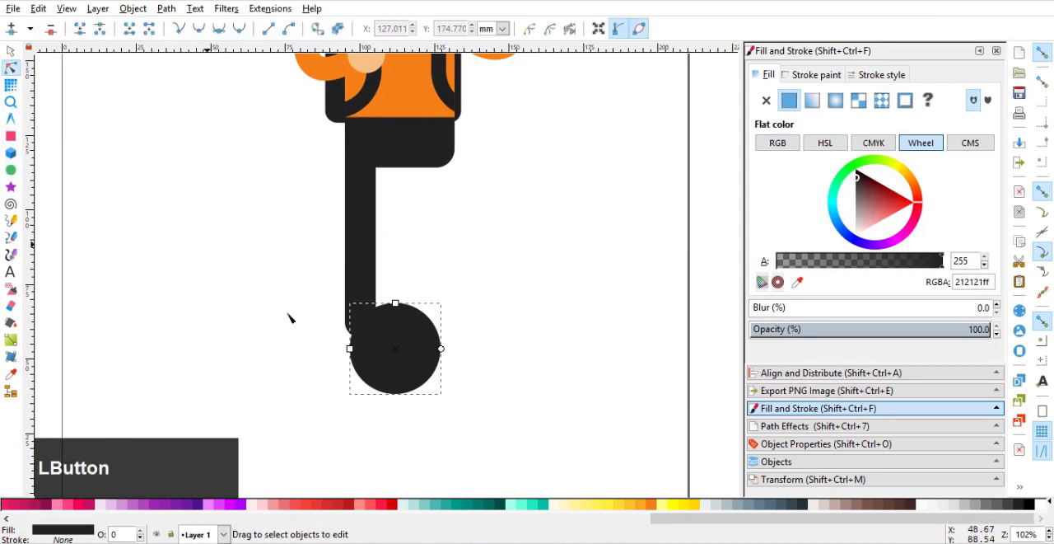
drag(441, 348, 464, 314)
drag(463, 356, 338, 350)
click(11, 51)
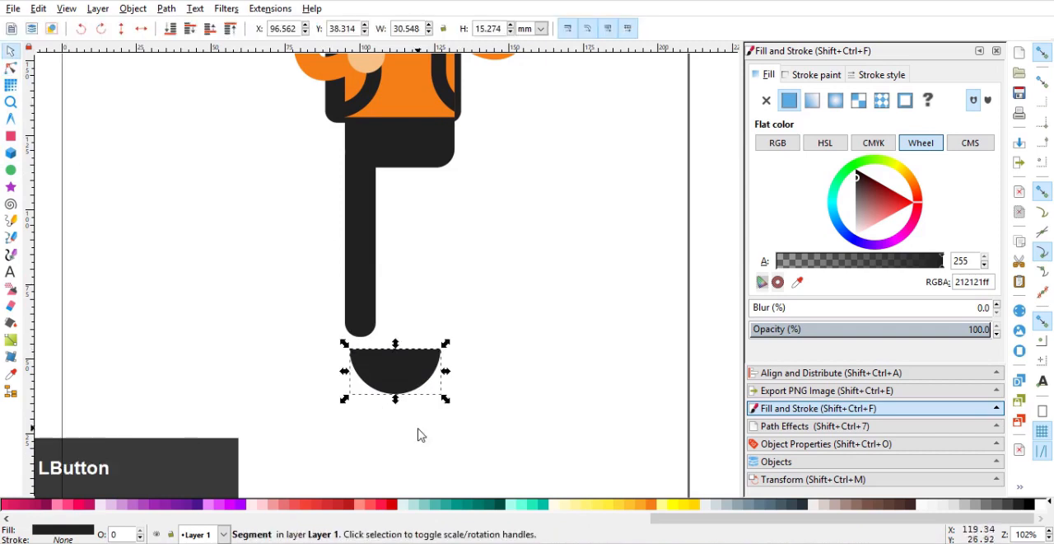
Flip the half circle flat side down, align it with the leg's lower end and scale it to about 23.8 × 11.9 mm.
drag(395, 396, 367, 324)
scroll(408, 334, up, 2)
scroll(367, 325, up, 2)
scroll(443, 335, down, 2)
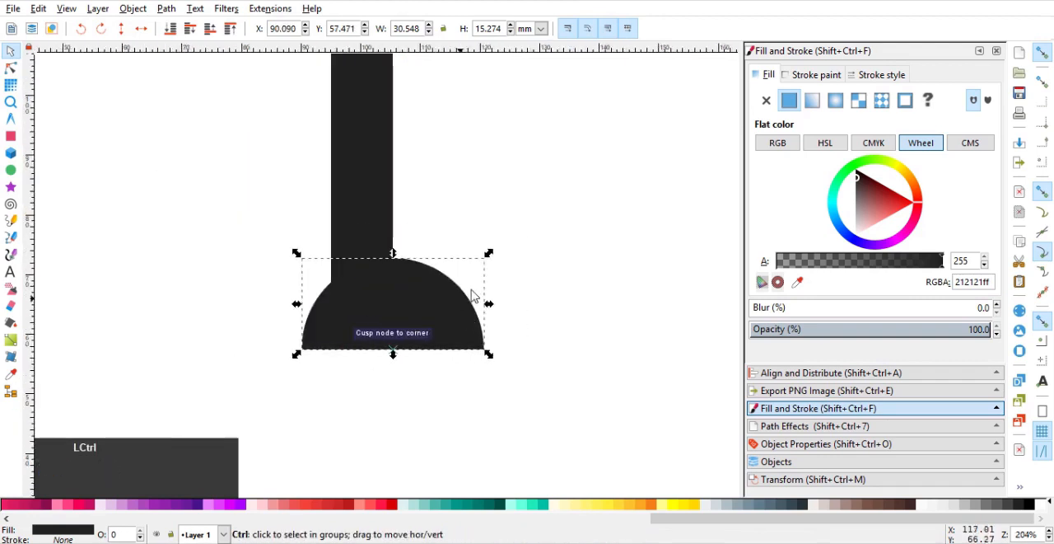
drag(489, 255, 427, 321)
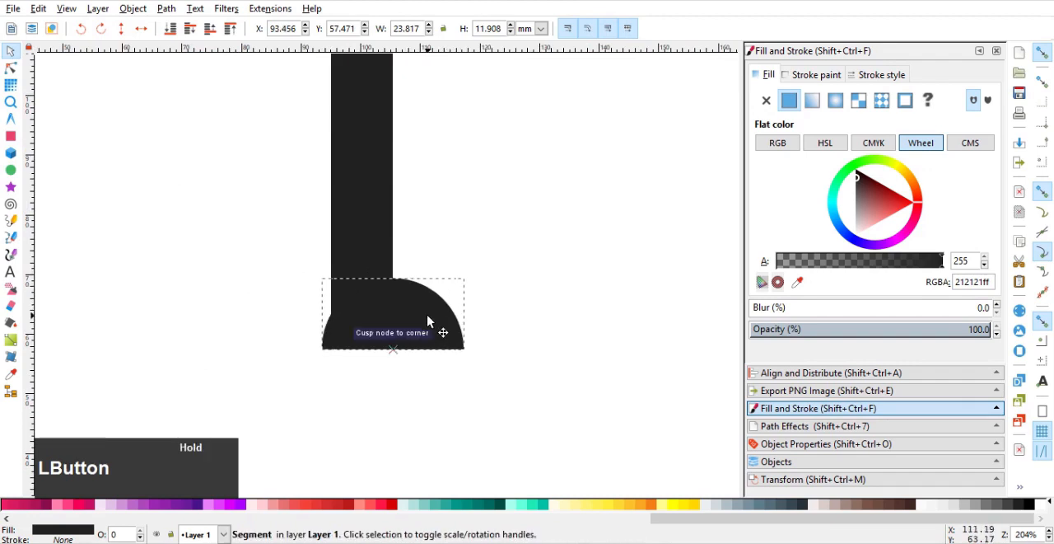
Fill the half-circle foot with dark grey 424242 and shrink it to about 17.6 × 8.8 mm.
click(1011, 508)
click(487, 322)
scroll(482, 321, down, 3)
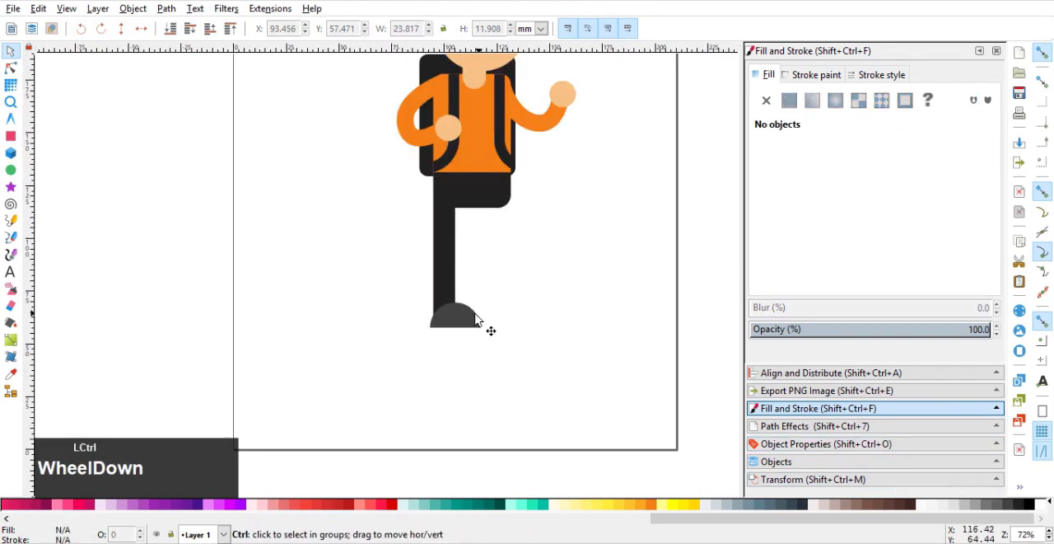
click(474, 320)
scroll(477, 323, up, 4)
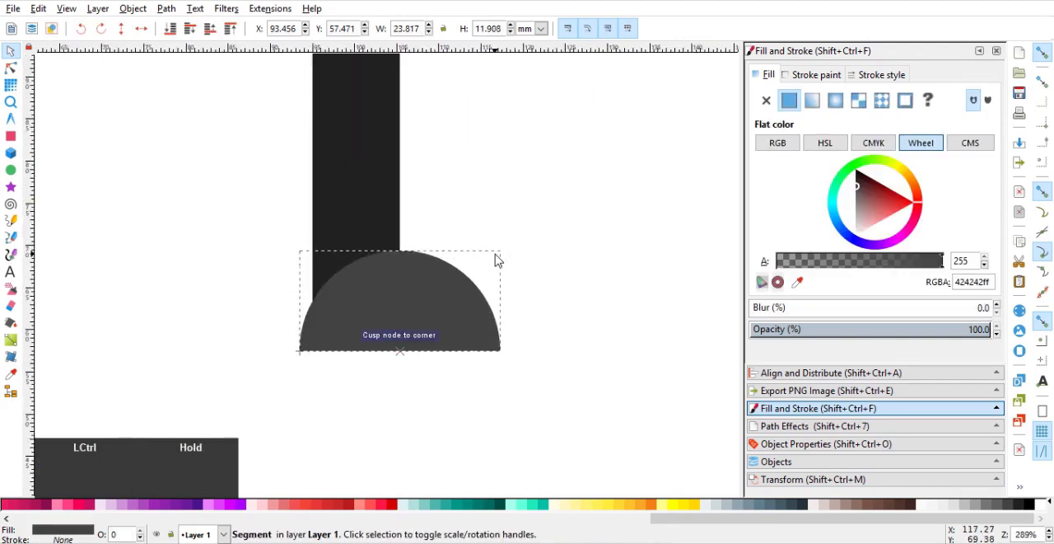
drag(486, 266, 464, 280)
Narrow the leg rectangle to about 9 mm wide, with snapping turned off.
ctrl+click(377, 216)
scroll(384, 195, down, 1)
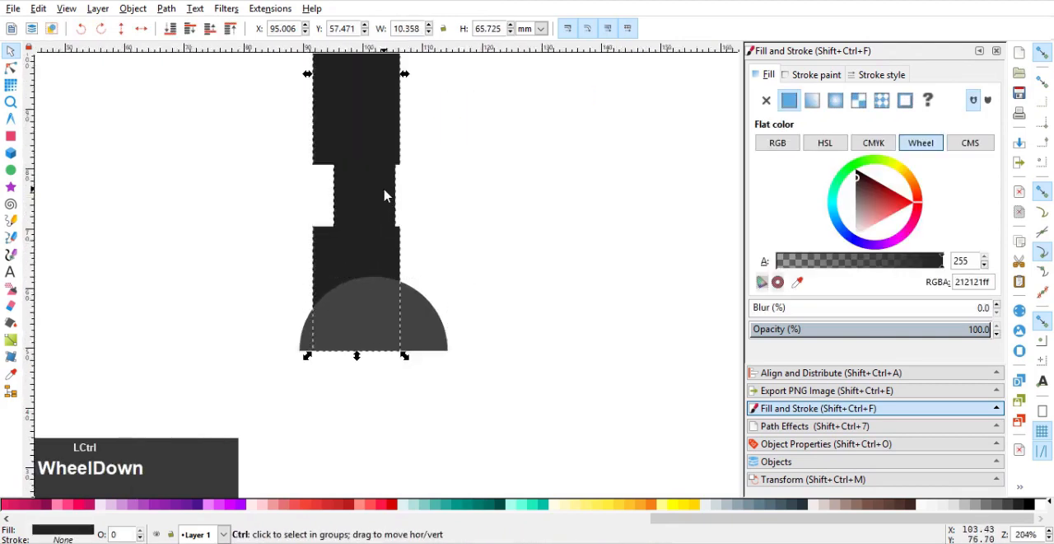
drag(381, 217, 374, 216)
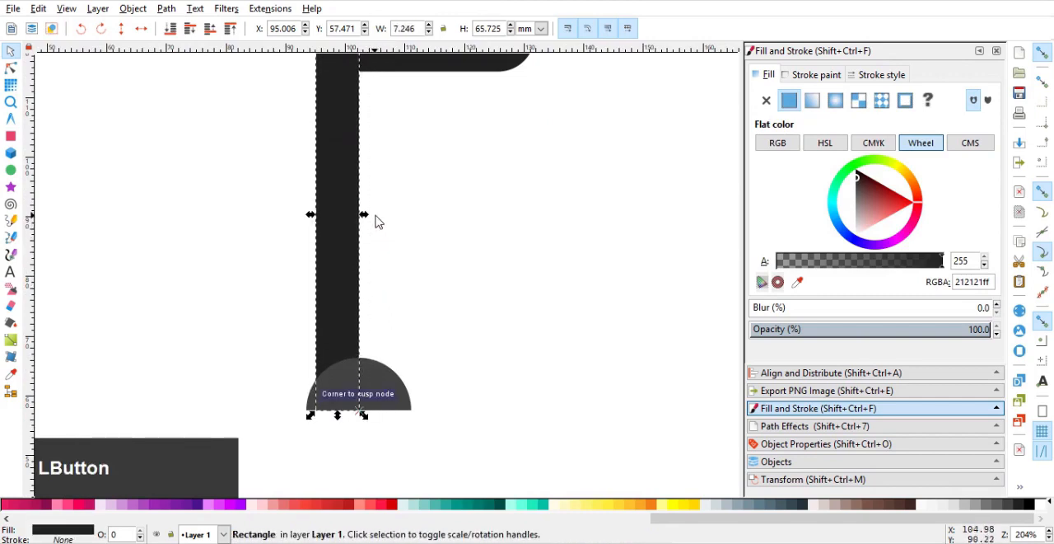
click(1043, 56)
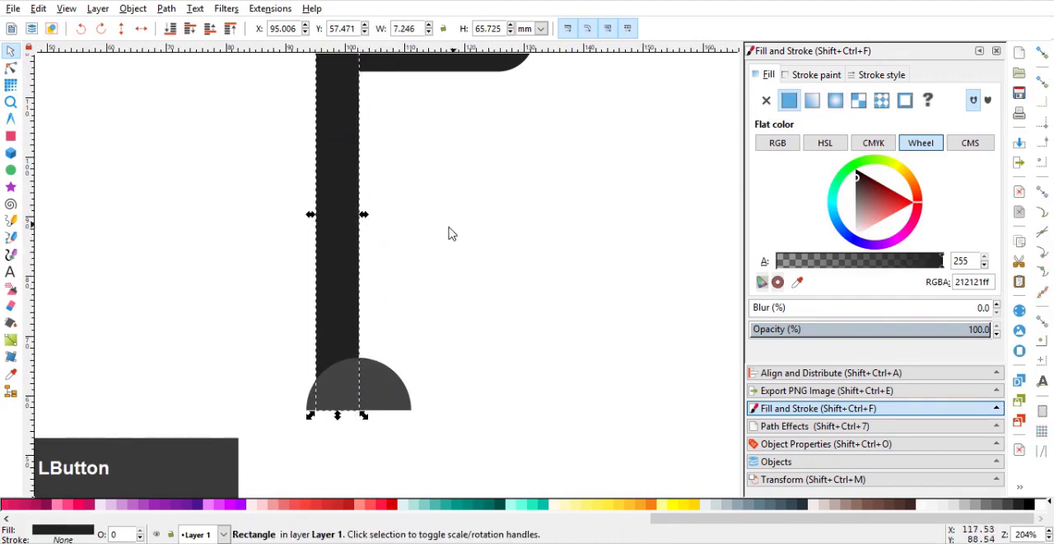
drag(364, 216, 381, 224)
Duplicate the leg with its foot and place the copy under the hip piece's right side at about X 121.2 mm.
shift+click(390, 382)
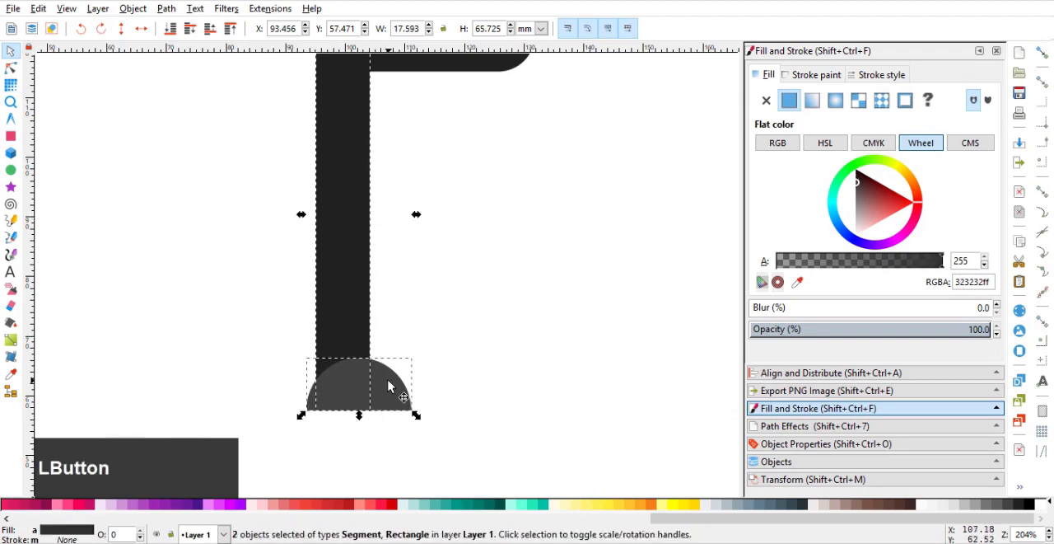
scroll(390, 380, down, 2)
key(ctrl+d)
drag(346, 314, 432, 313)
click(521, 335)
drag(489, 377, 534, 339)
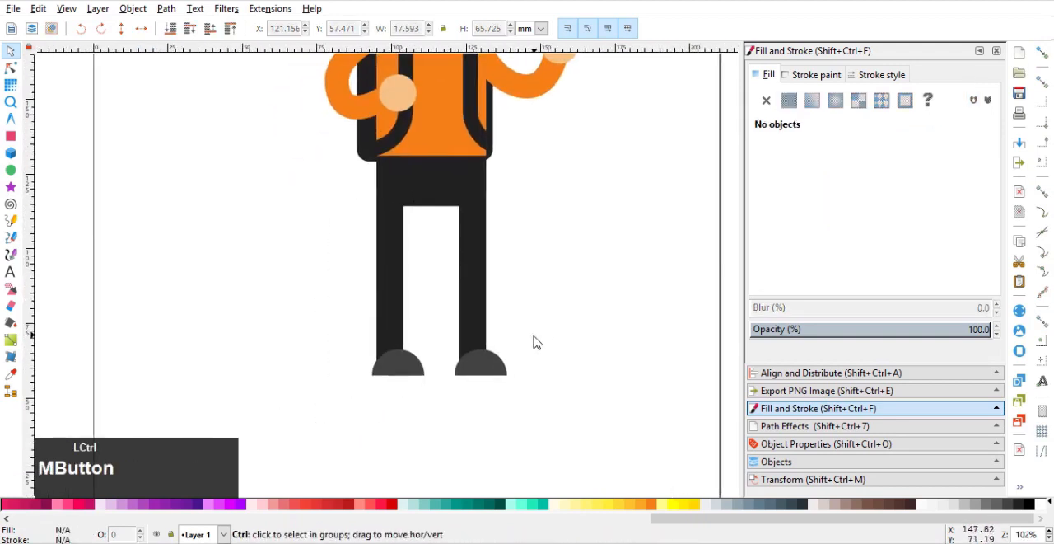
Lengthen both legs downwards to about 80.7 mm and remove their corner rounding.
click(479, 330)
shift+click(399, 330)
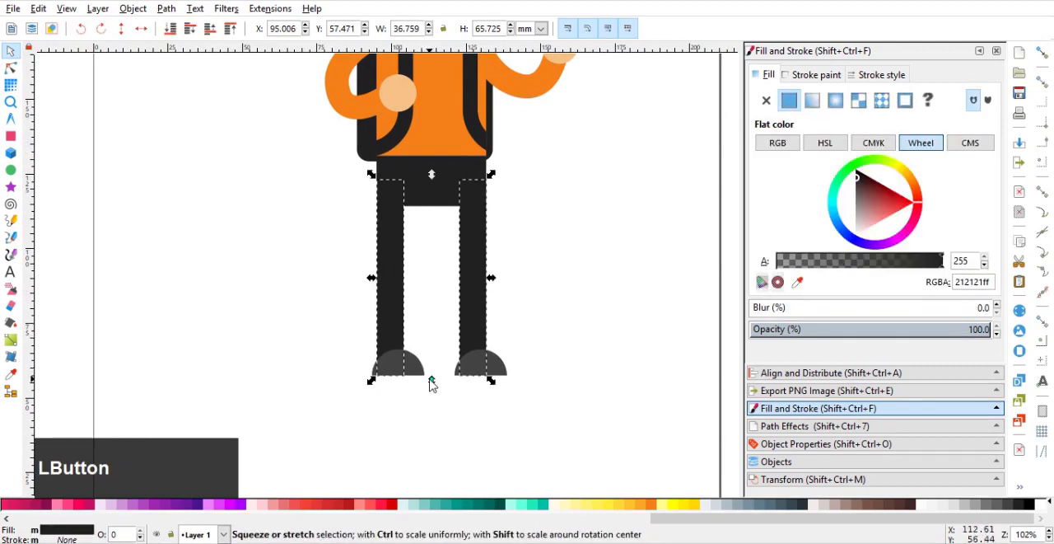
drag(431, 381, 430, 429)
drag(503, 393, 527, 332)
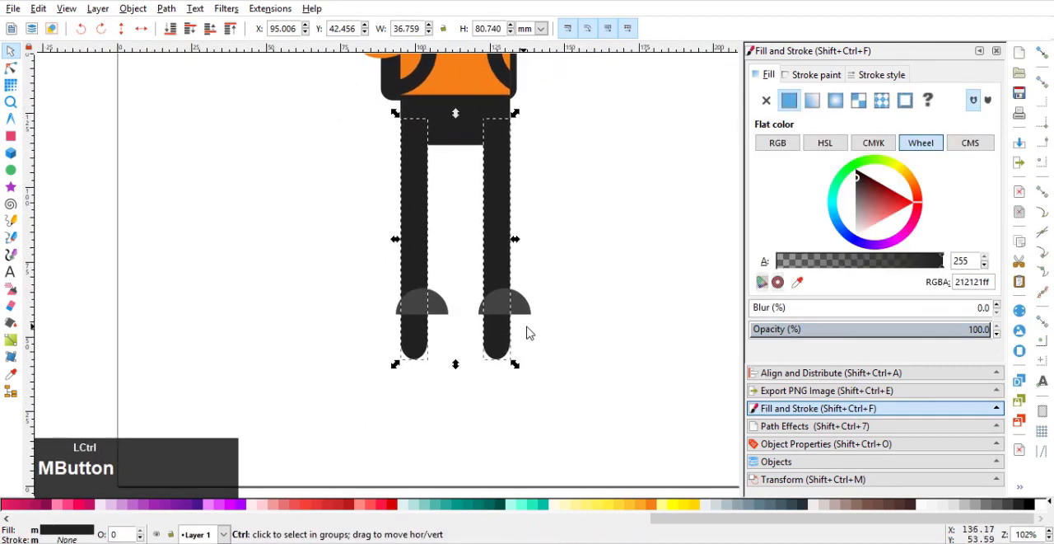
click(10, 68)
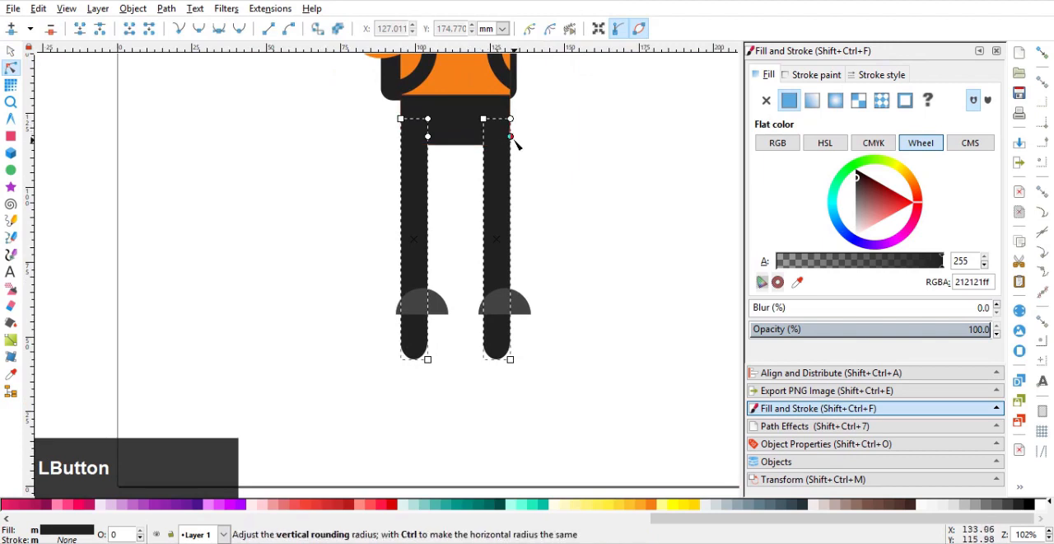
Move both feet down to the lower ends of the legs, at about Y 42.5 mm.
click(11, 51)
click(414, 298)
shift+click(519, 311)
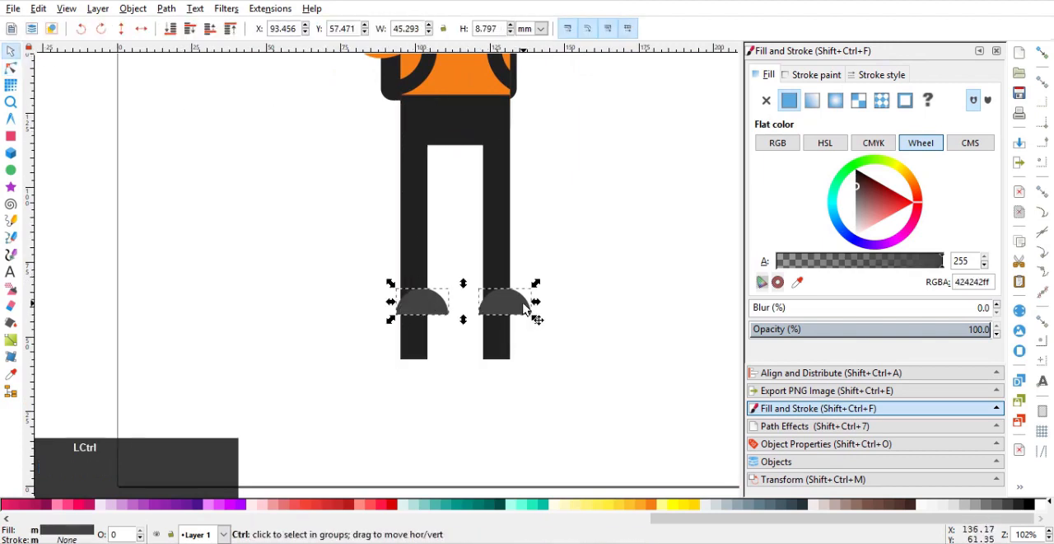
drag(520, 310, 521, 354)
click(557, 388)
ctrl+scroll(577, 306, down, 3)
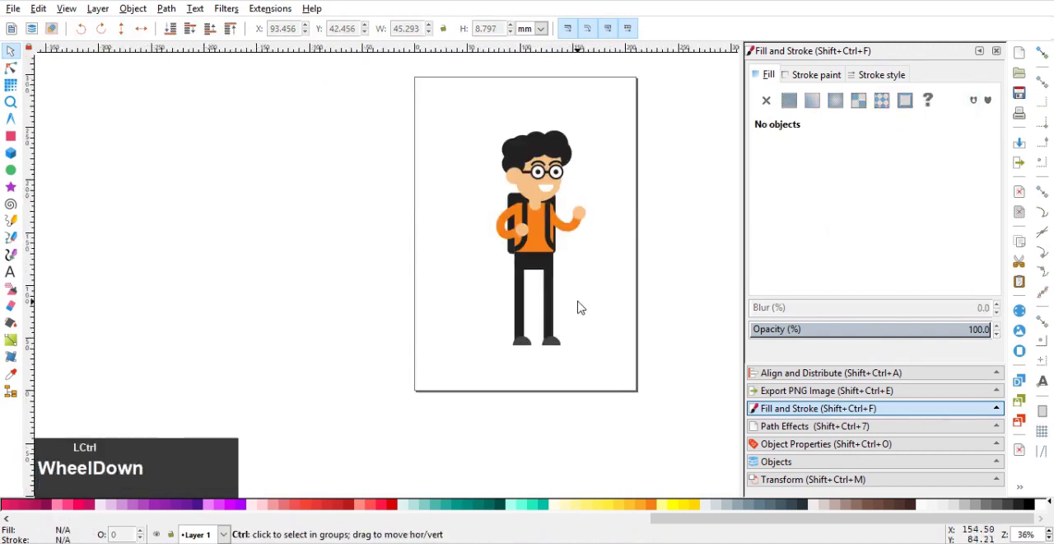
Lower the dark hip piece to about Y 108.1 mm.
click(487, 300)
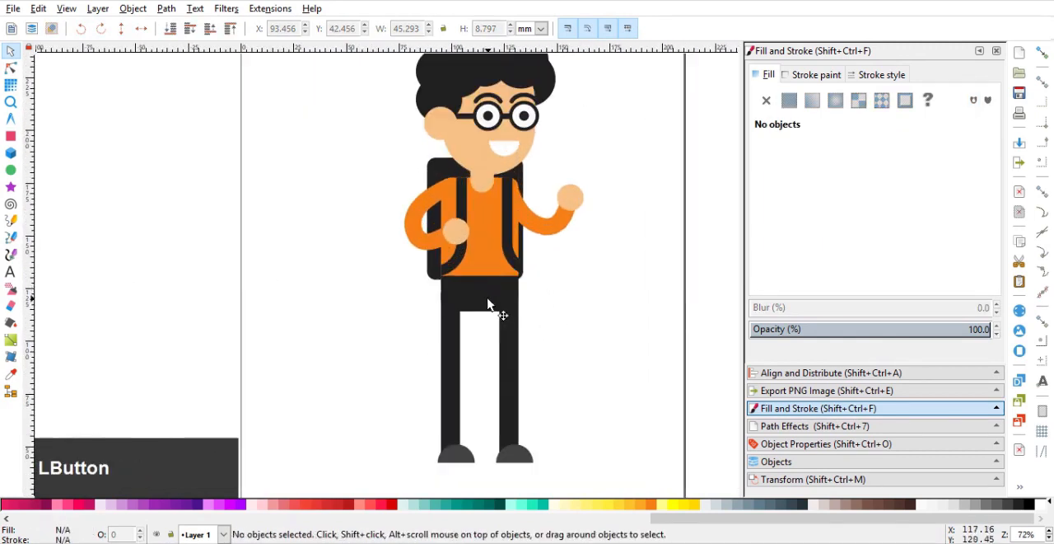
scroll(495, 305, up, 2)
drag(504, 289, 495, 306)
key(ctrl+z)
ctrl+click(494, 292)
scroll(498, 311, up, 1)
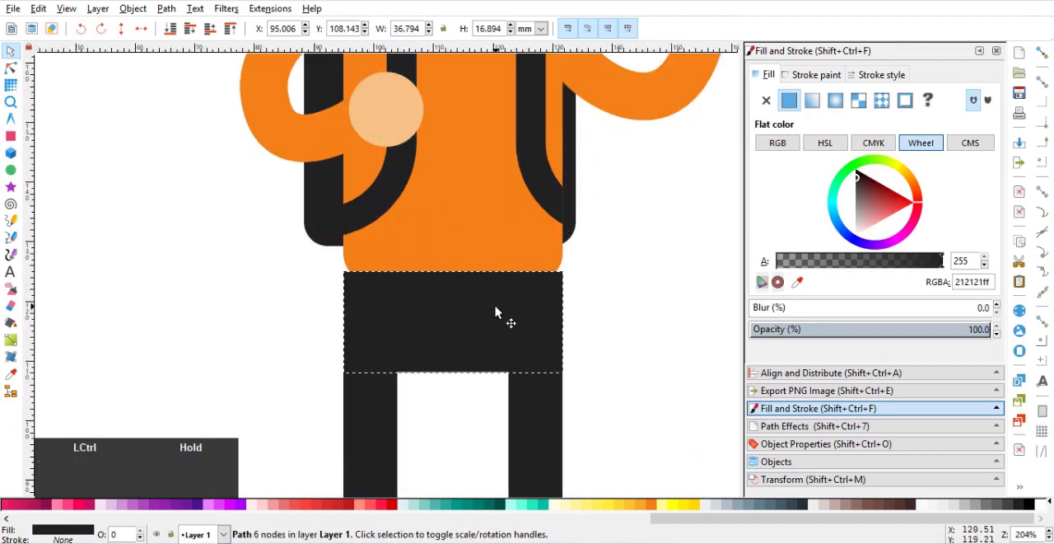
Extend the orange torso rectangle downwards so its rounded lower corners sit behind the hip piece.
click(451, 245)
click(10, 68)
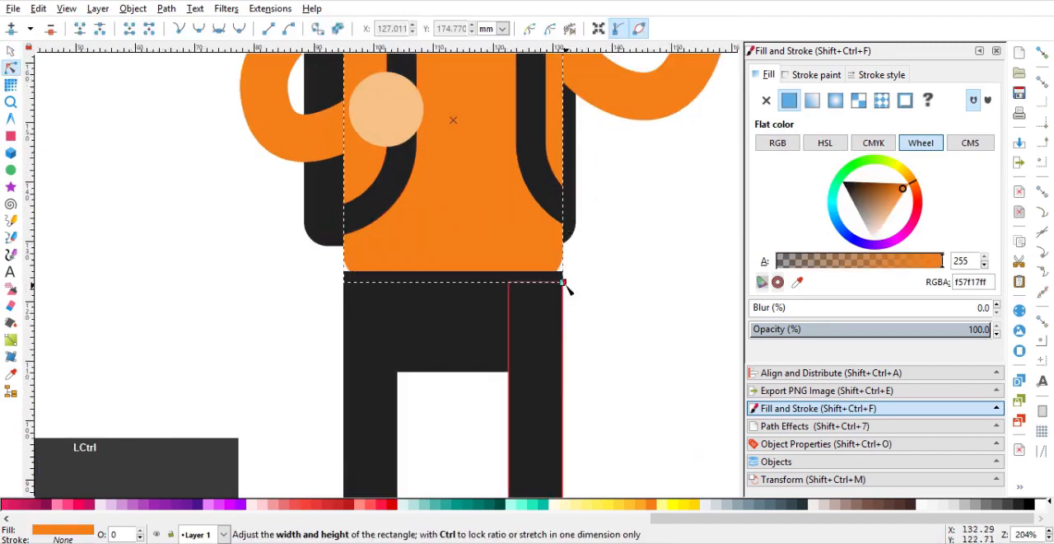
scroll(311, 263, down, 2)
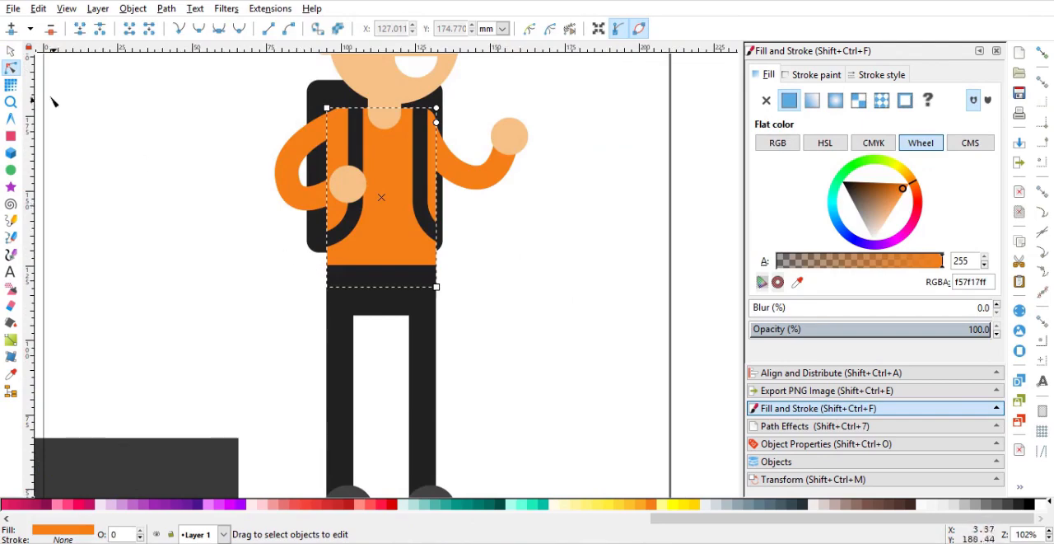
click(209, 184)
scroll(208, 183, down, 3)
scroll(262, 194, down, 1)
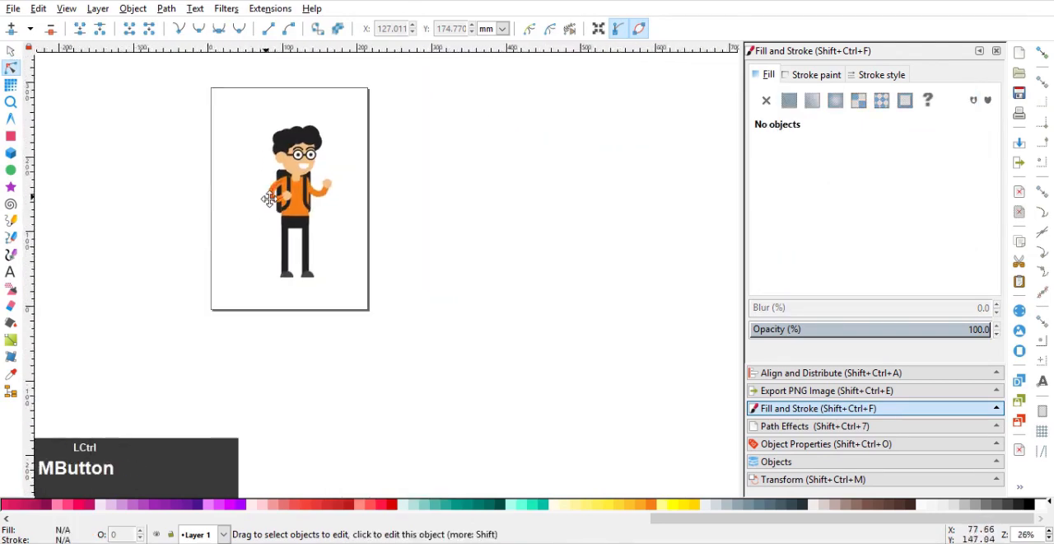
Draw a dark grey rectangle about 373 mm wide and 283 mm high over the character, without corner rounding.
scroll(269, 200, up, 2)
drag(281, 199, 313, 208)
scroll(302, 198, down, 1)
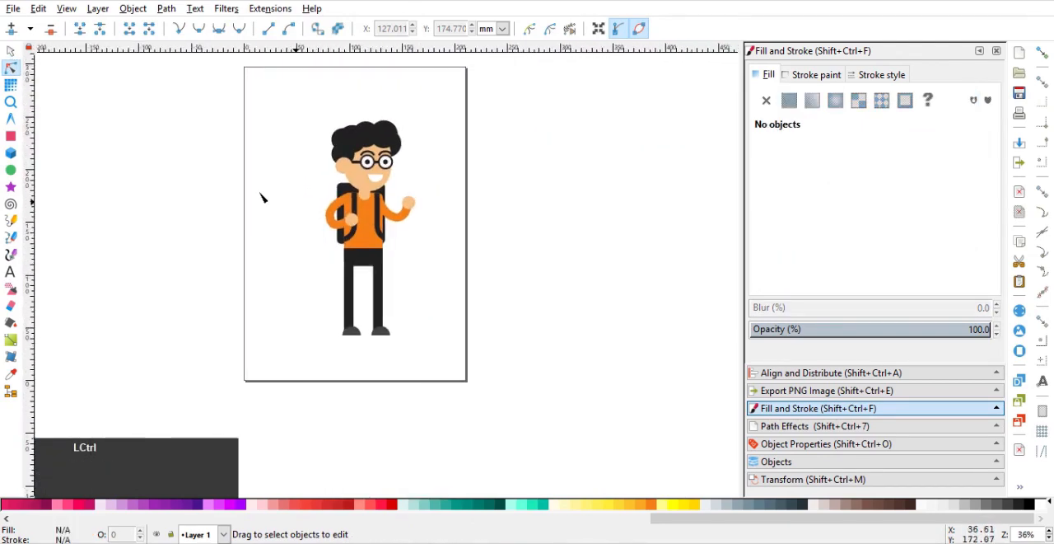
click(11, 136)
drag(178, 86, 573, 384)
click(11, 68)
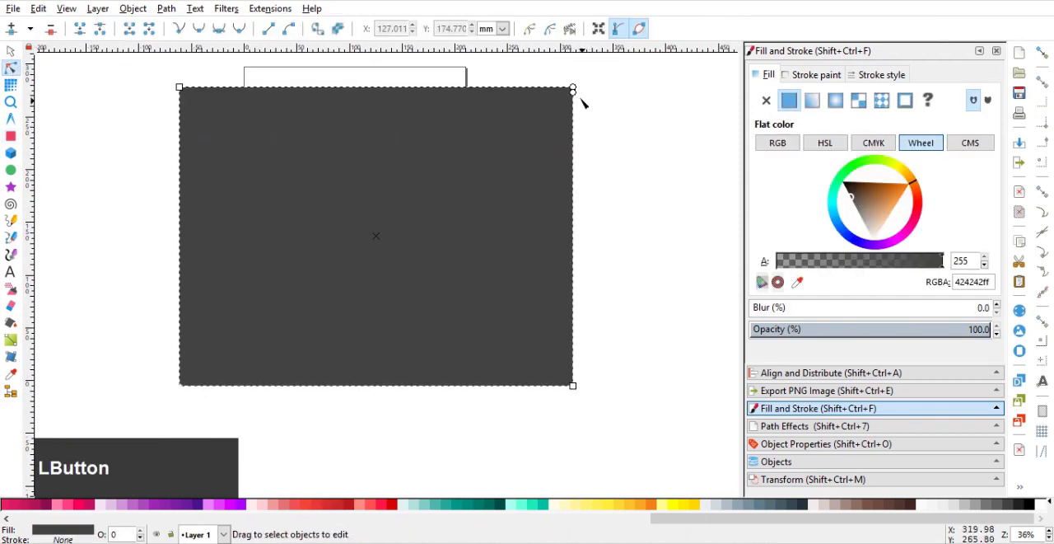
drag(588, 60, 587, 64)
click(559, 102)
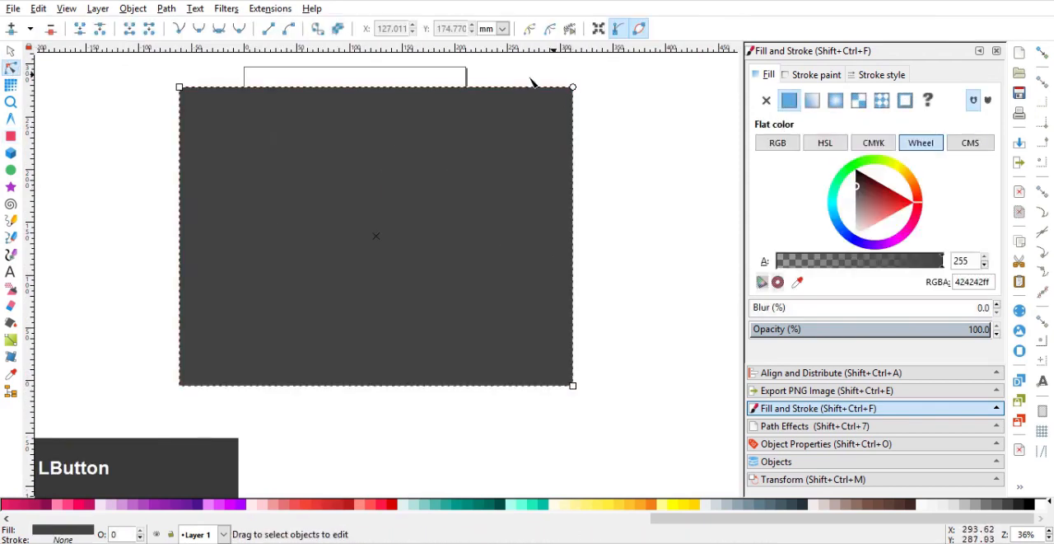
Move the rectangle up to Y 0, send it behind the character, and fill it with yellow 200.
click(11, 51)
drag(344, 187, 340, 174)
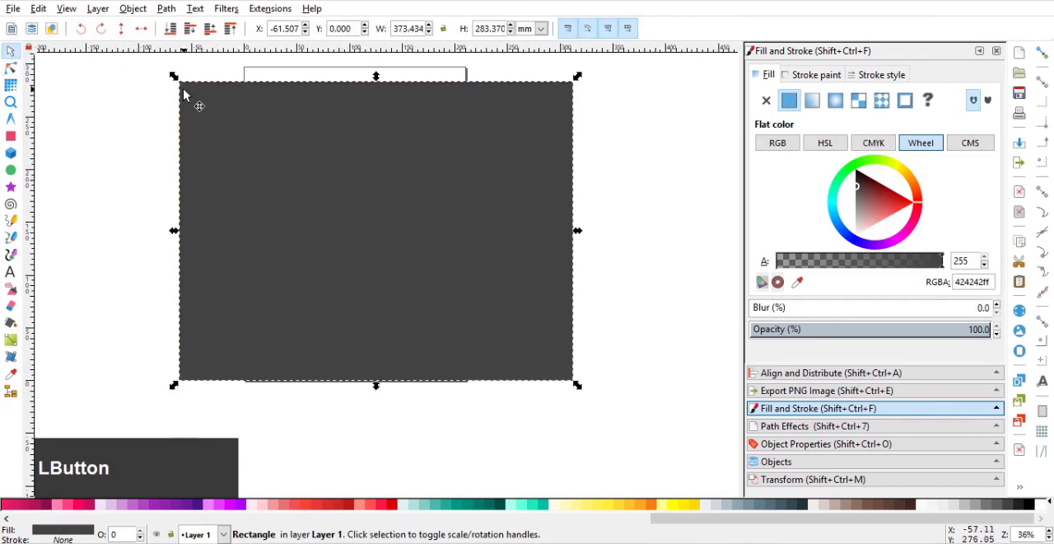
key(End)
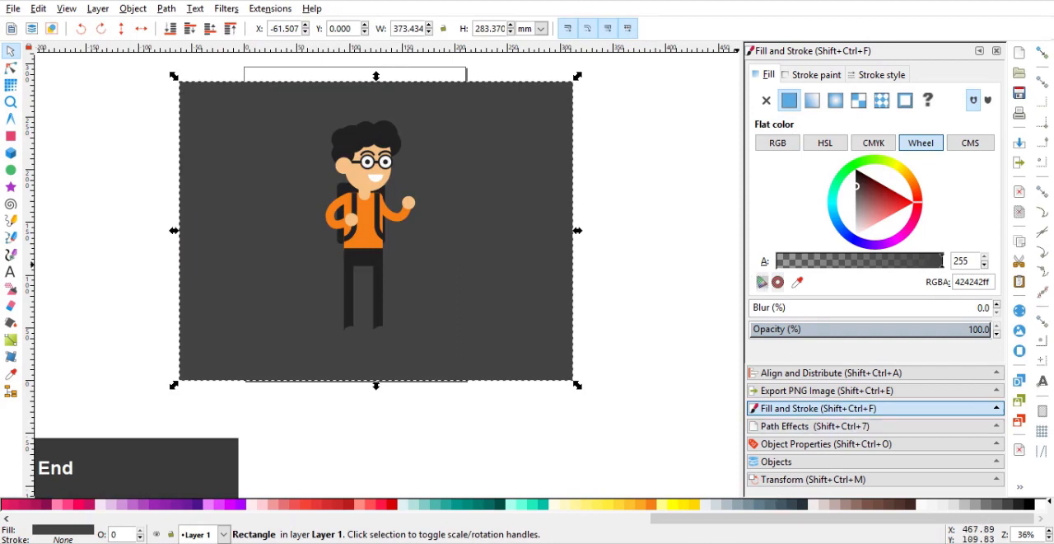
click(575, 506)
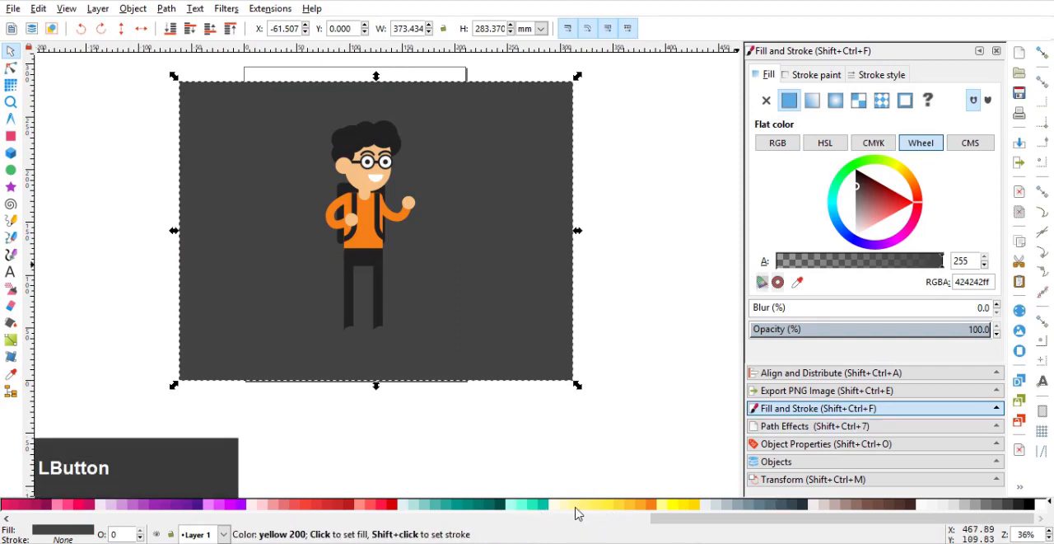
Move the yellow background rectangle up slightly and enlarge it proportionally around its centre to about 410 by 311 mm.
drag(436, 279, 466, 263)
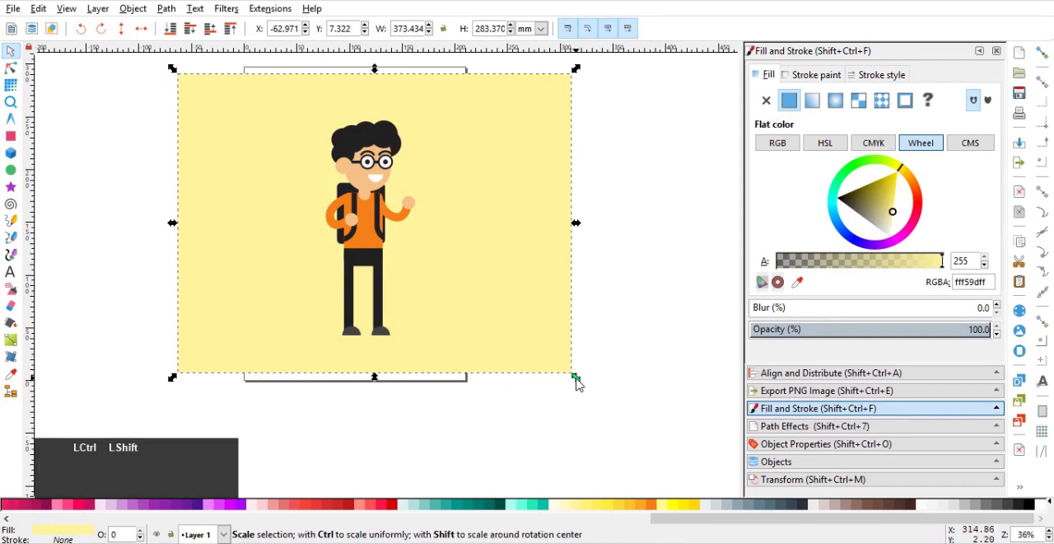
drag(577, 376, 596, 392)
click(623, 280)
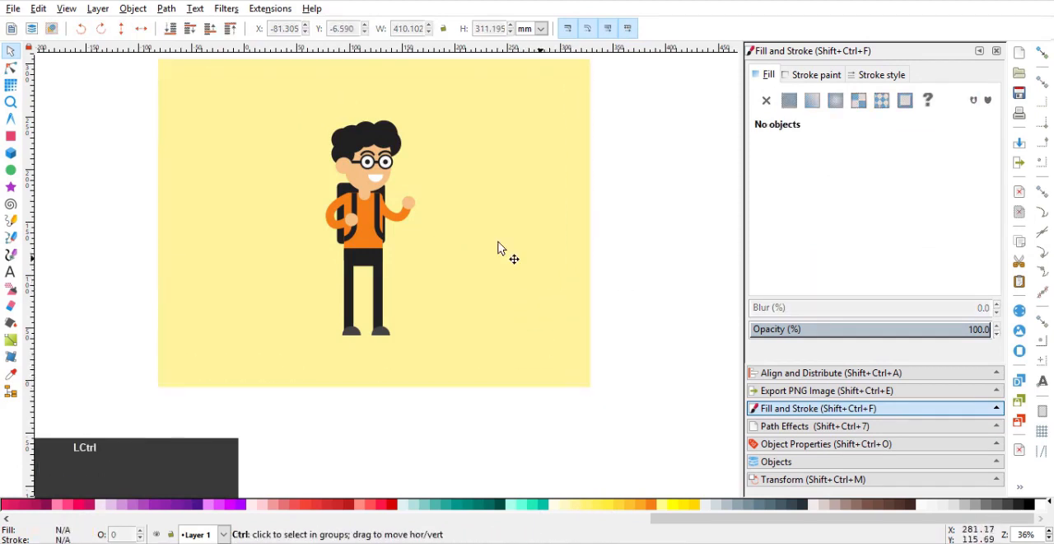
Change the background rectangle's fill to the lighter yellow 100 and deselect it.
drag(481, 218, 602, 241)
scroll(509, 253, up, 2)
scroll(568, 229, down, 2)
scroll(577, 239, down, 1)
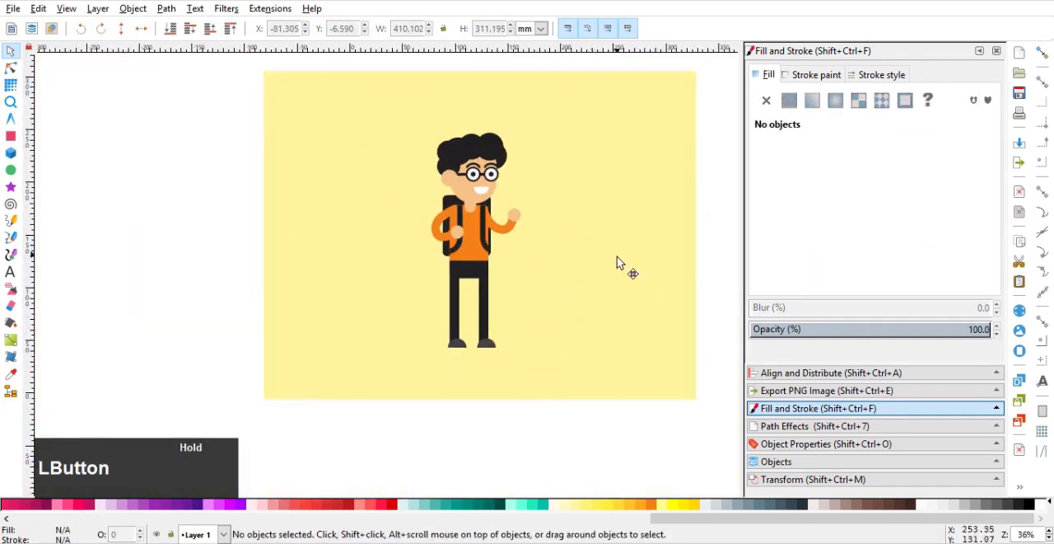
click(618, 262)
click(568, 507)
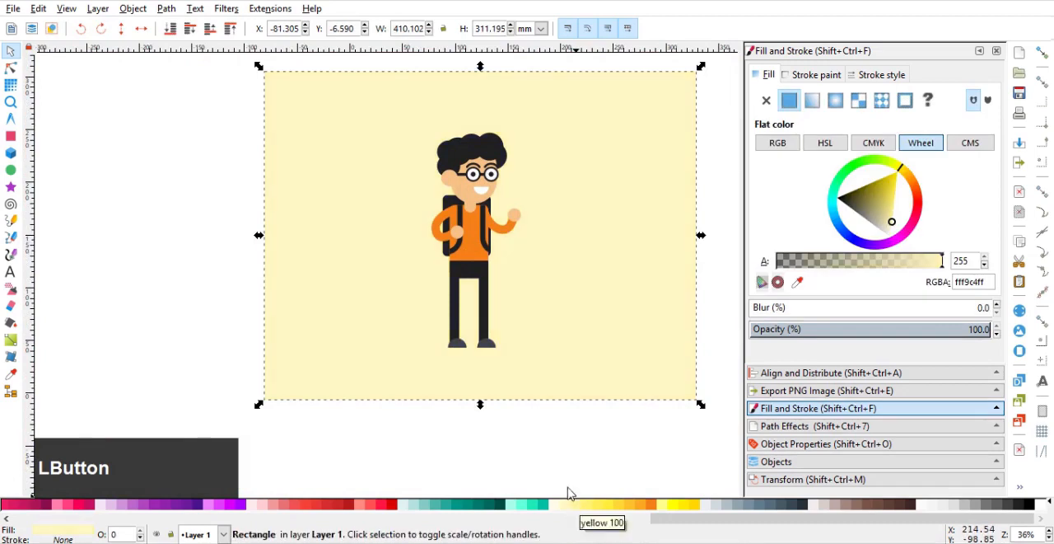
scroll(574, 321, up, 1)
drag(577, 325, 523, 351)
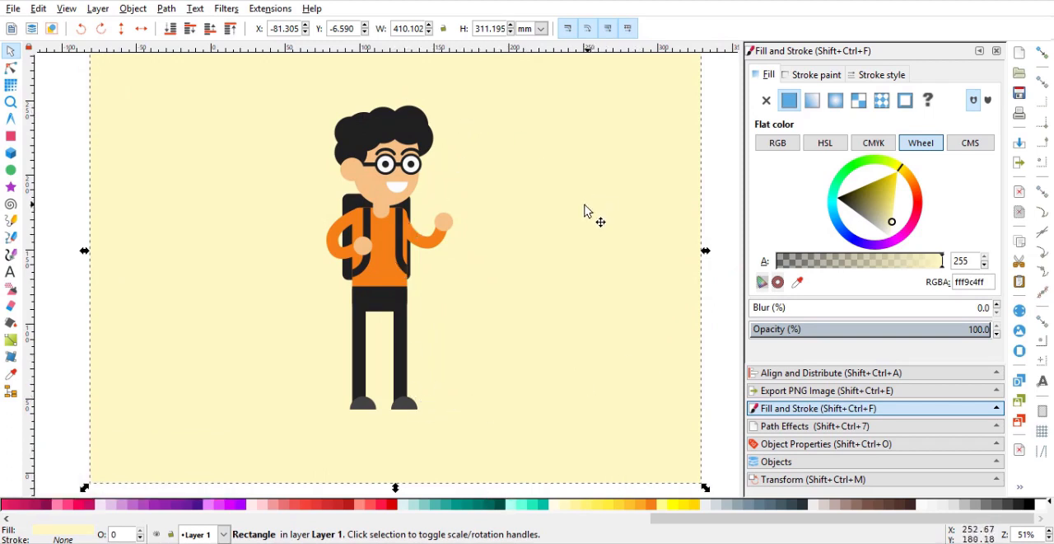
click(715, 174)
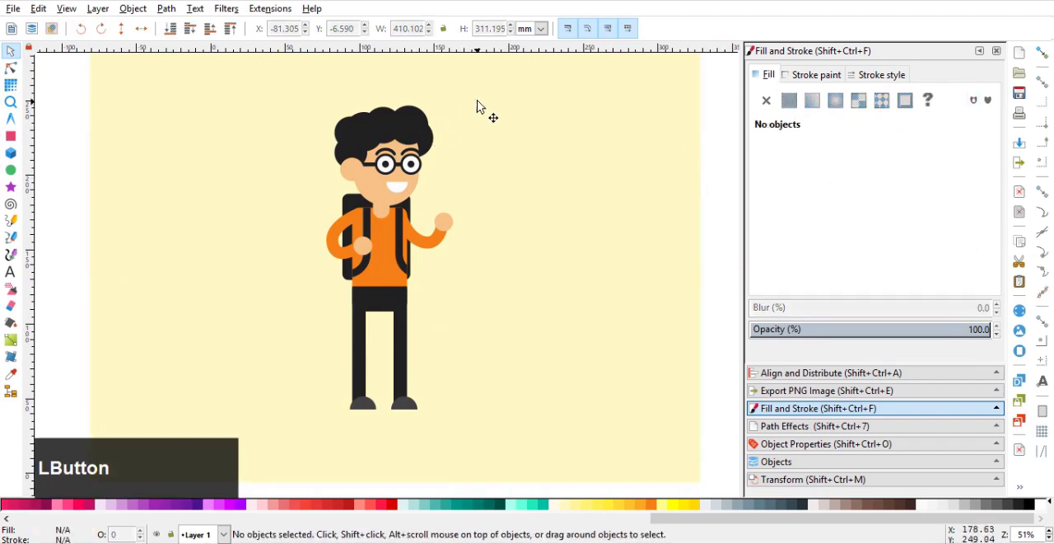
Scale all head parts, including hair and glasses, down together around their centre to about 62.6 by 63.5 mm.
drag(715, 80, 282, 194)
ctrl+scroll(316, 159, up, 3)
ctrl+scroll(316, 159, down, 2)
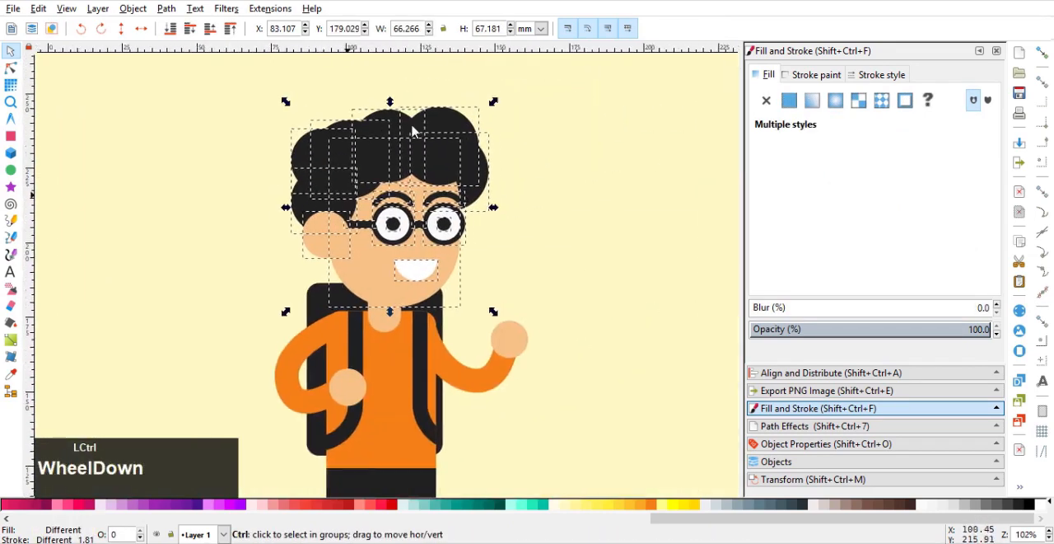
drag(496, 106, 489, 107)
Narrow the neck symmetrically to about 7.8 mm wide and reduce the vertical rounding of its corners.
ctrl+click(387, 317)
ctrl+scroll(391, 317, up, 2)
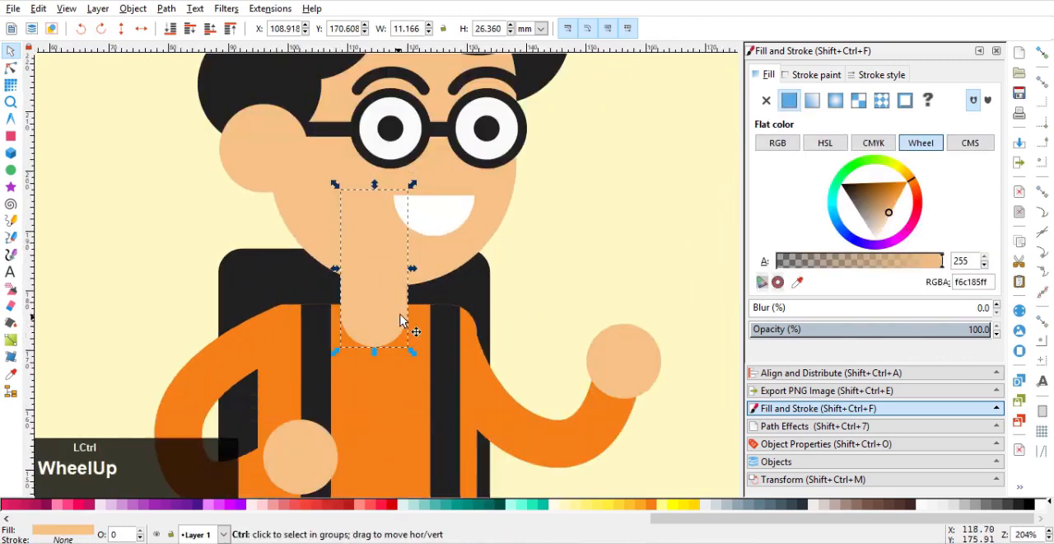
shift+drag(413, 274, 401, 274)
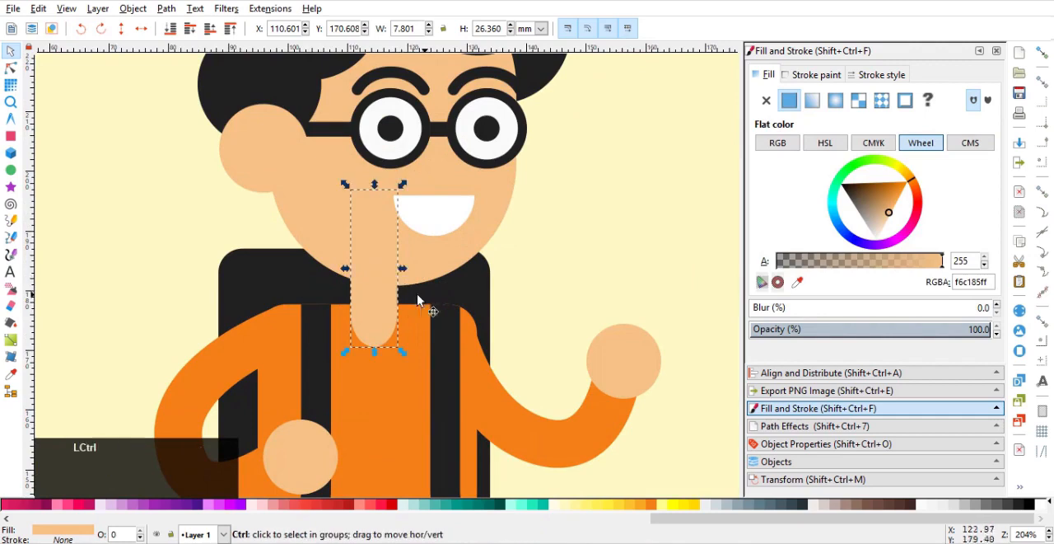
click(8, 72)
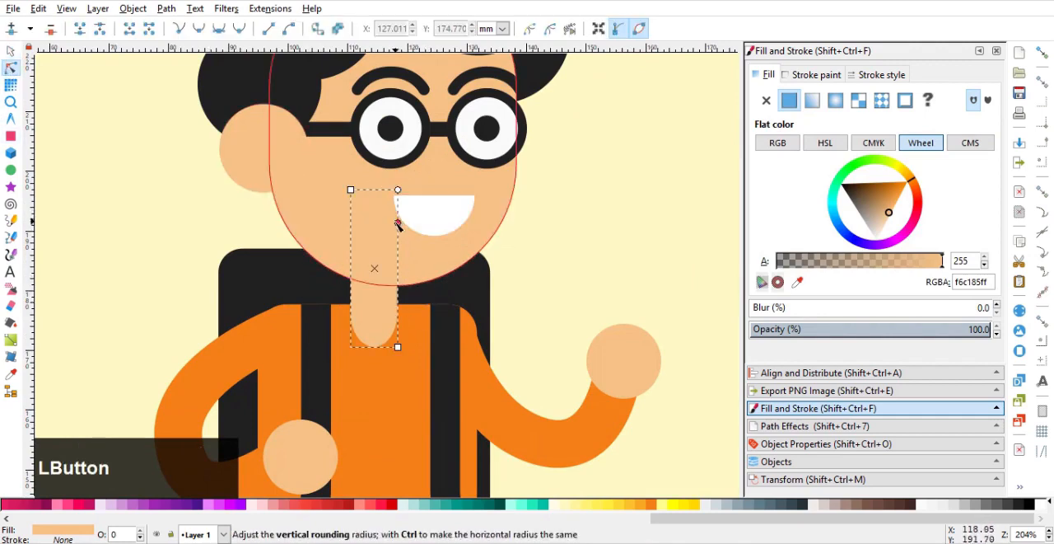
drag(398, 221, 400, 231)
ctrl+scroll(284, 258, down, 3)
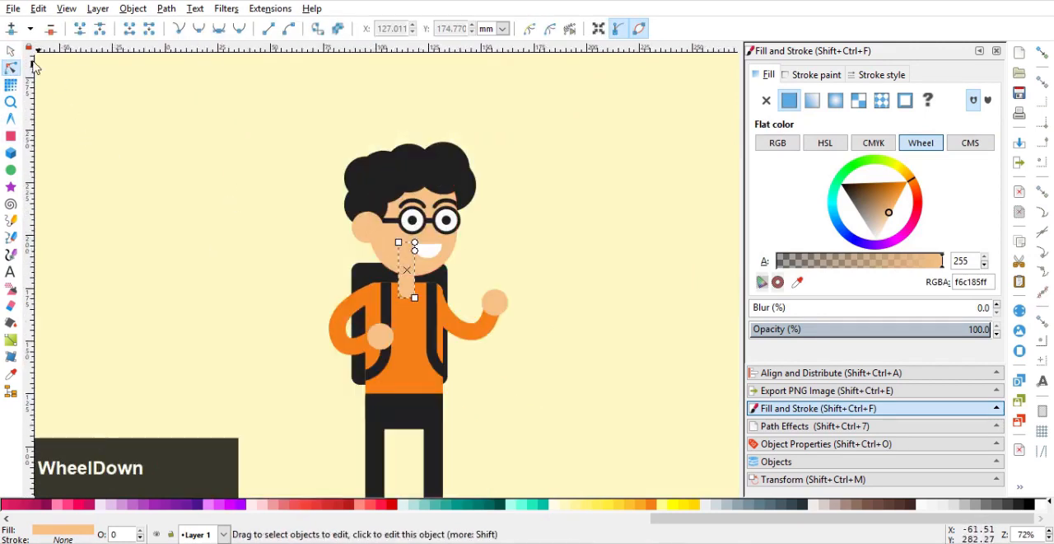
click(10, 51)
click(311, 191)
ctrl+scroll(311, 191, down, 2)
drag(626, 154, 211, 242)
ctrl+scroll(370, 227, up, 4)
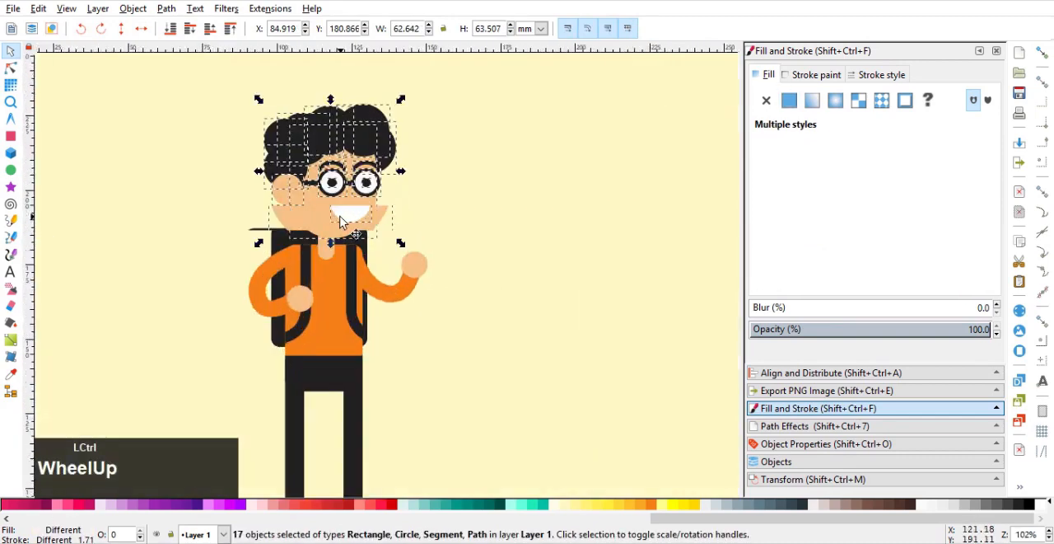
scroll(522, 264, down, 4)
click(522, 263)
scroll(522, 264, down, 1)
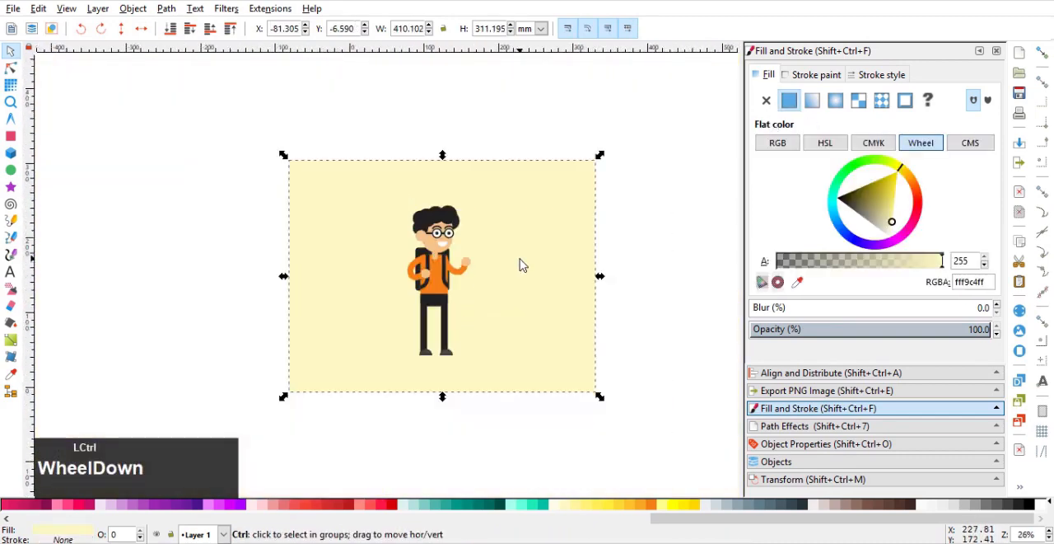